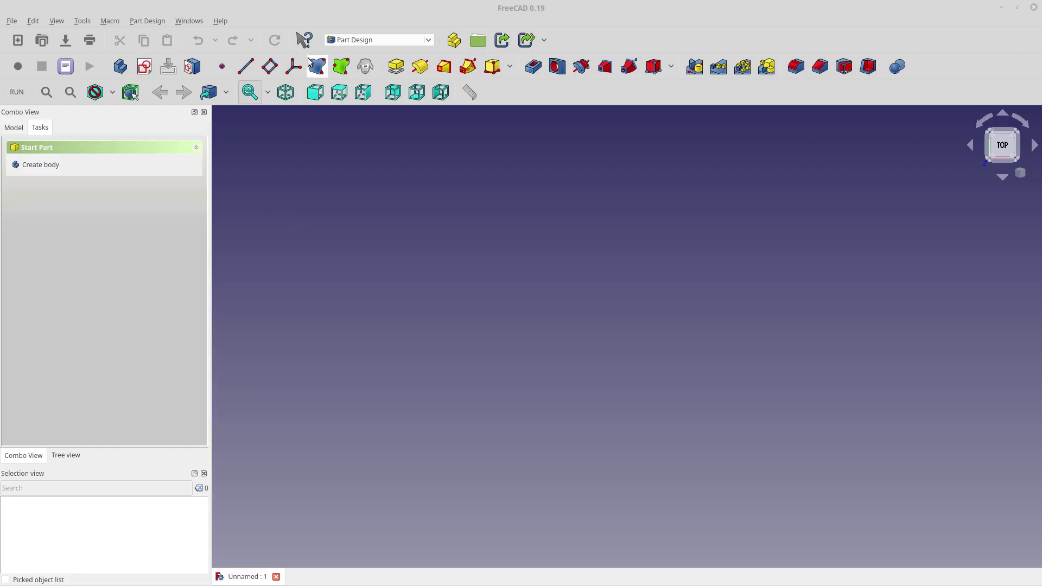
# - Replace Part Design with the Stick Frame Workbench as the active workbench
pyautogui.click(352, 44)
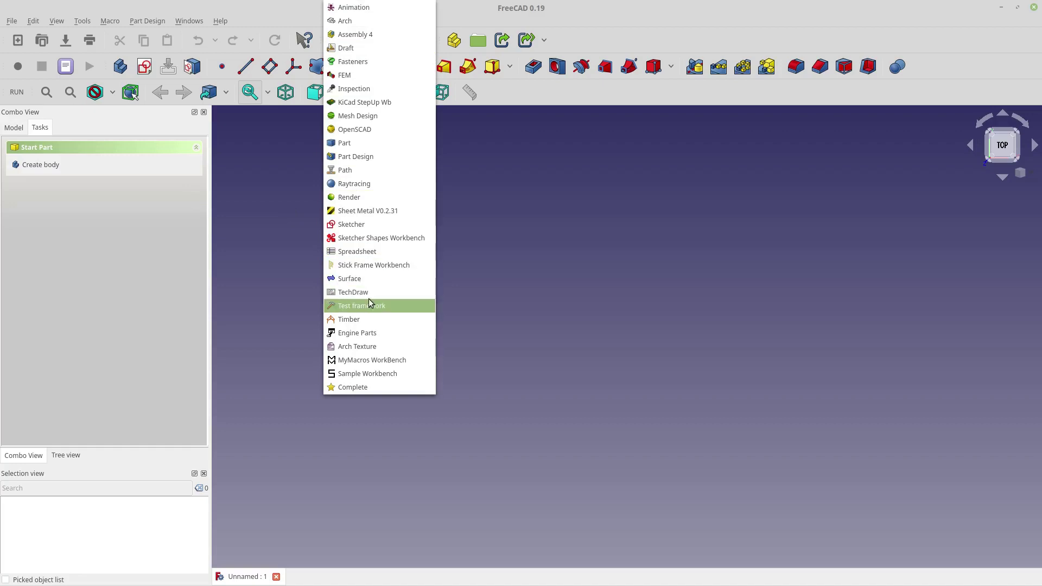
pyautogui.click(370, 266)
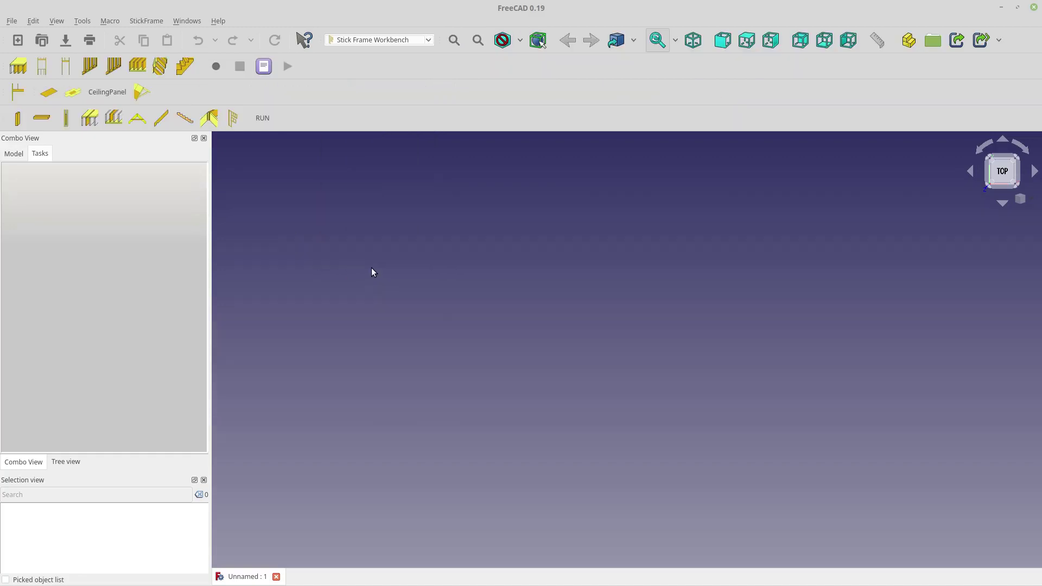
# - Create the floor platform and view it in standard isometric
pyautogui.click(29, 65)
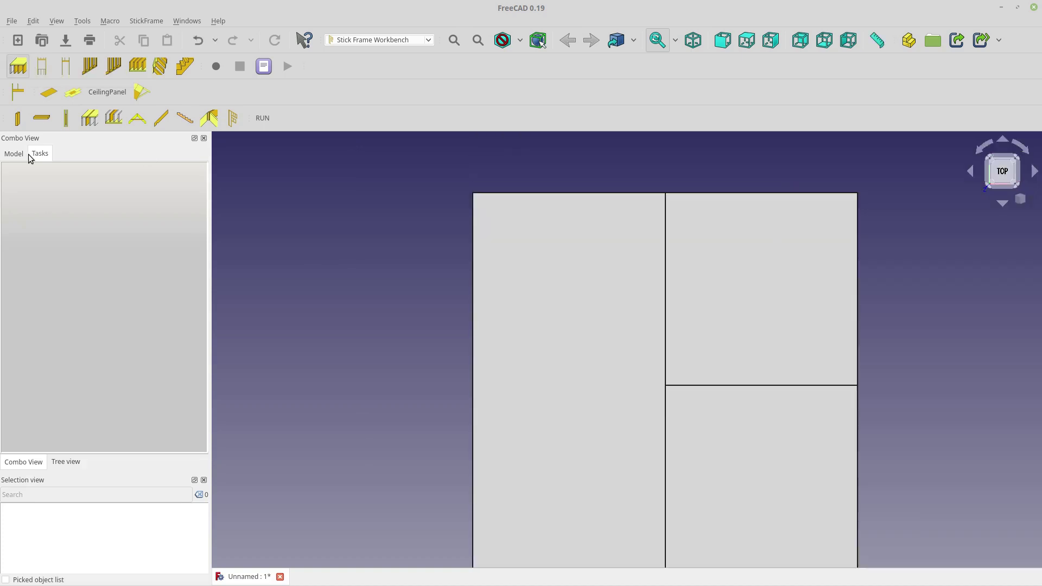
pyautogui.moveTo(402, 328); pyautogui.dragTo(349, 266, button='middle')
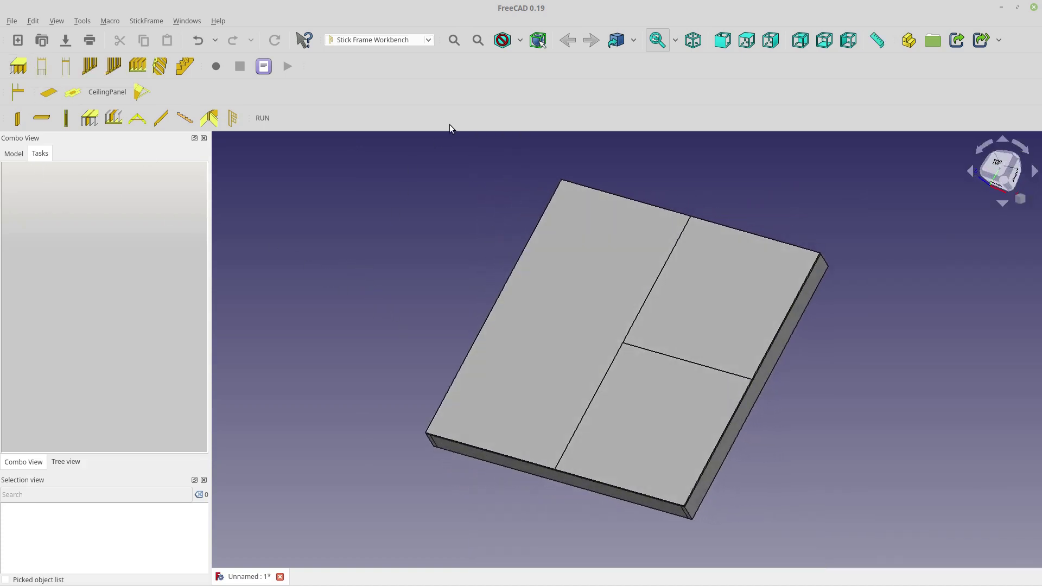
pyautogui.click(693, 39)
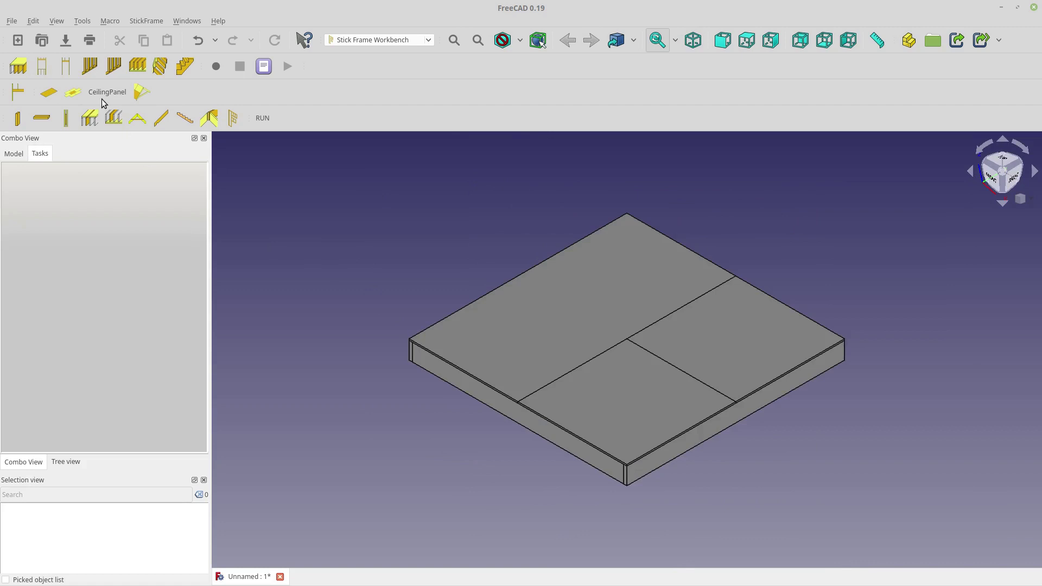
# - Add a window frame, a door frame and a full stud wall on the floor
pyautogui.click(43, 67)
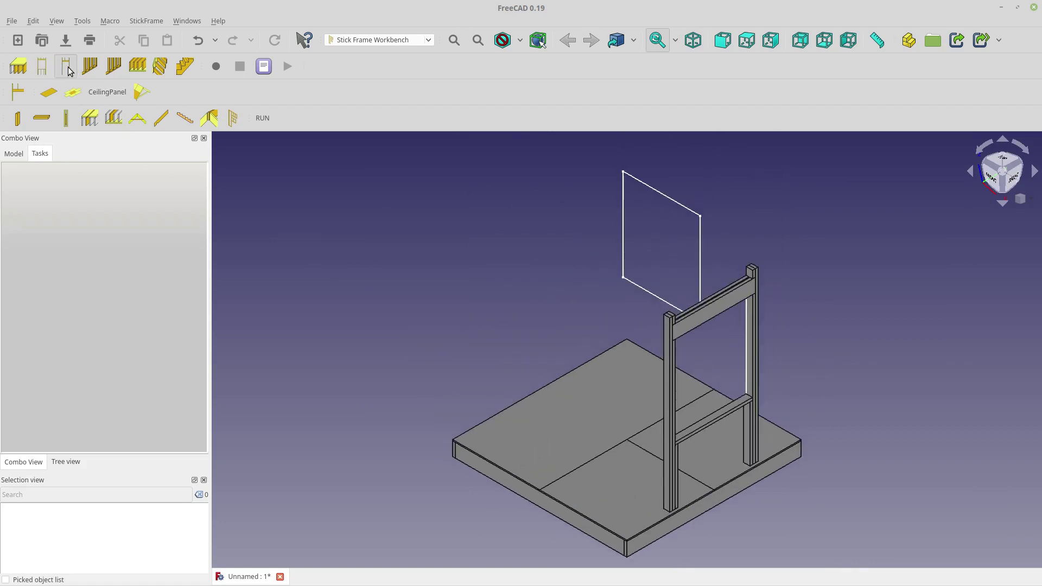
pyautogui.click(66, 67)
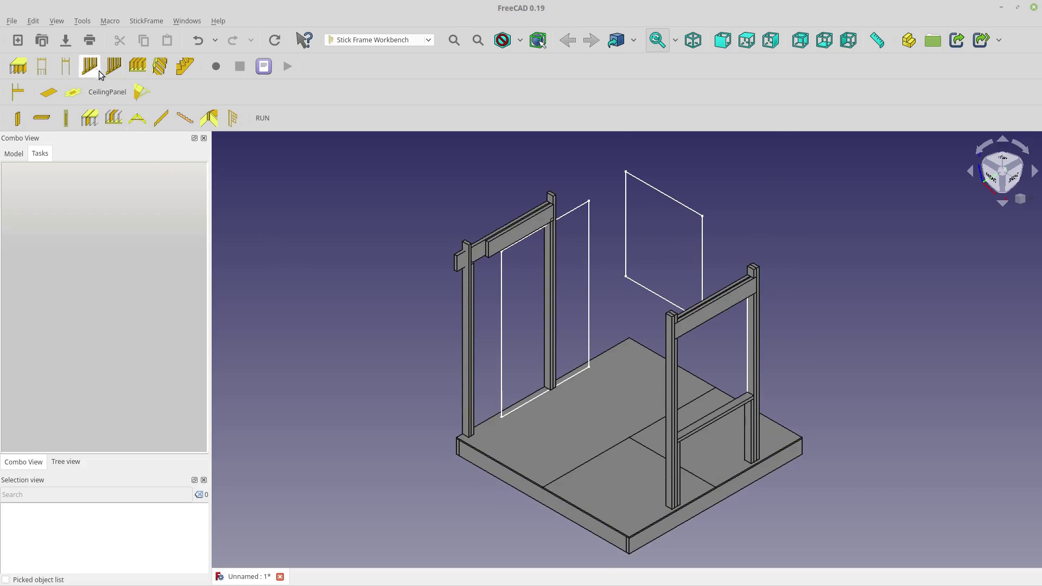
pyautogui.click(114, 67)
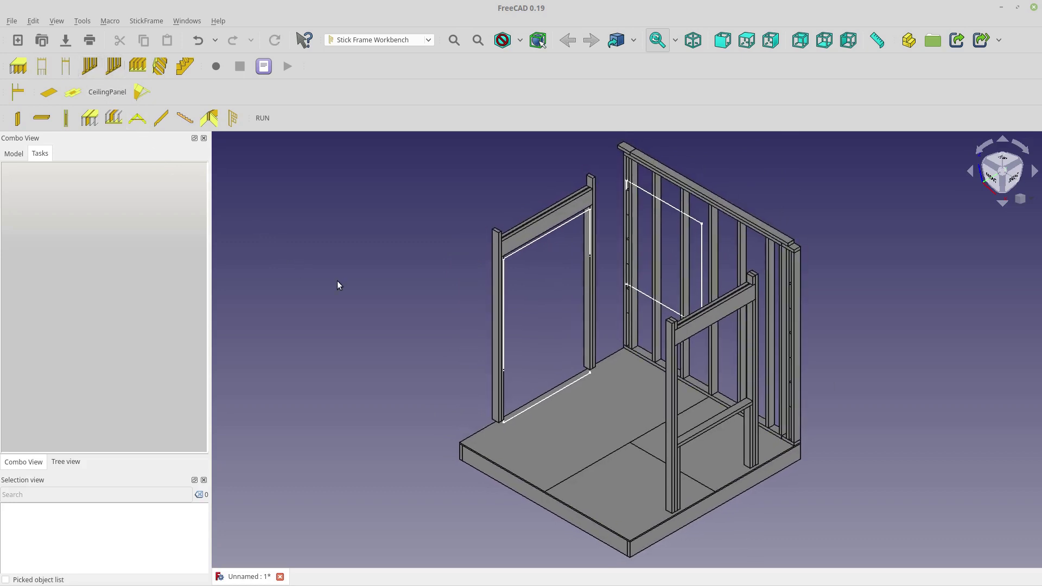
pyautogui.click(650, 196)
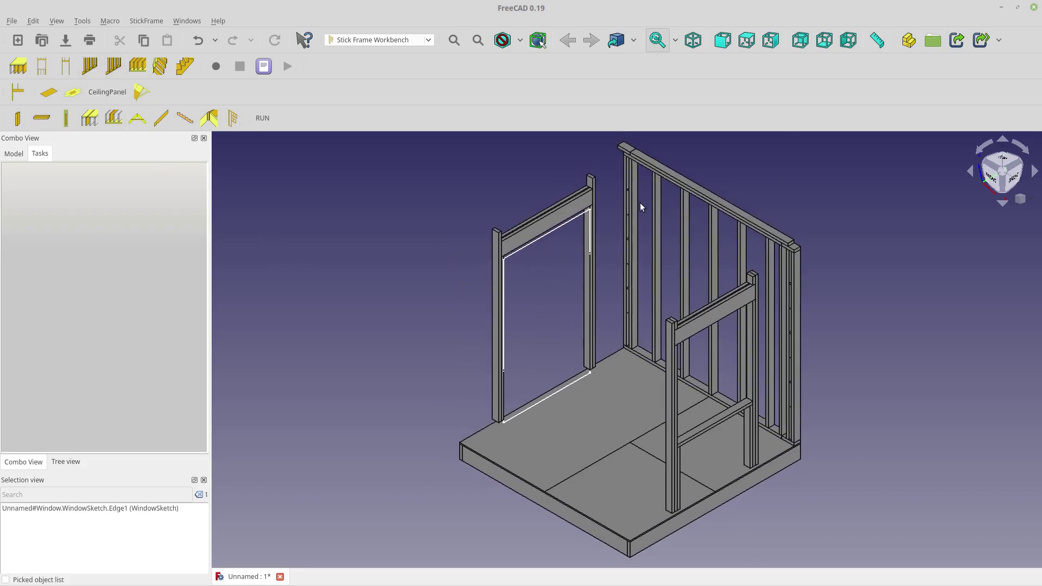
pyautogui.click(555, 230)
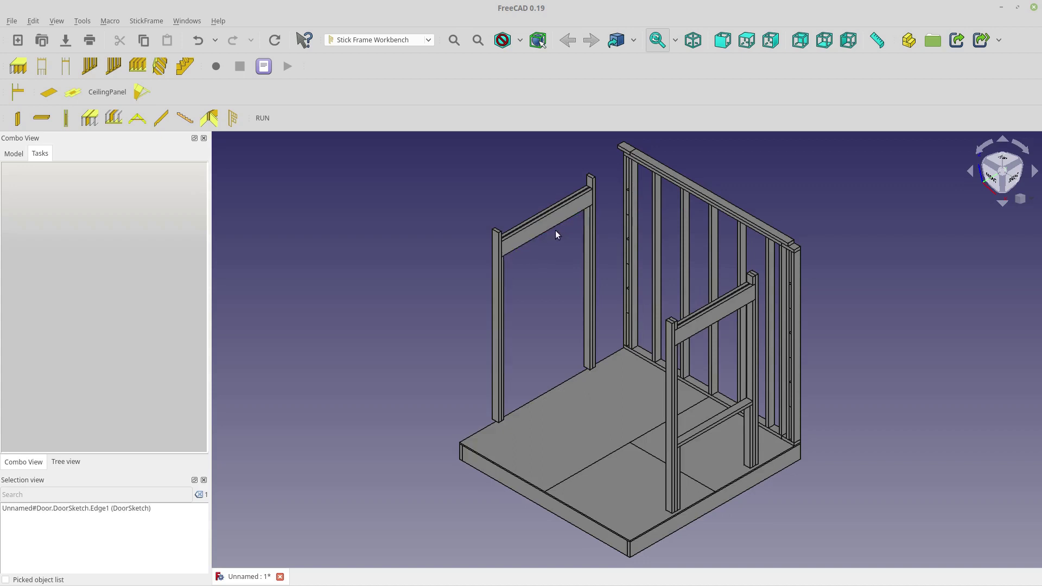
# - Show the Model tree and inspect the door's king studs, jack studs and headers
pyautogui.click(532, 233)
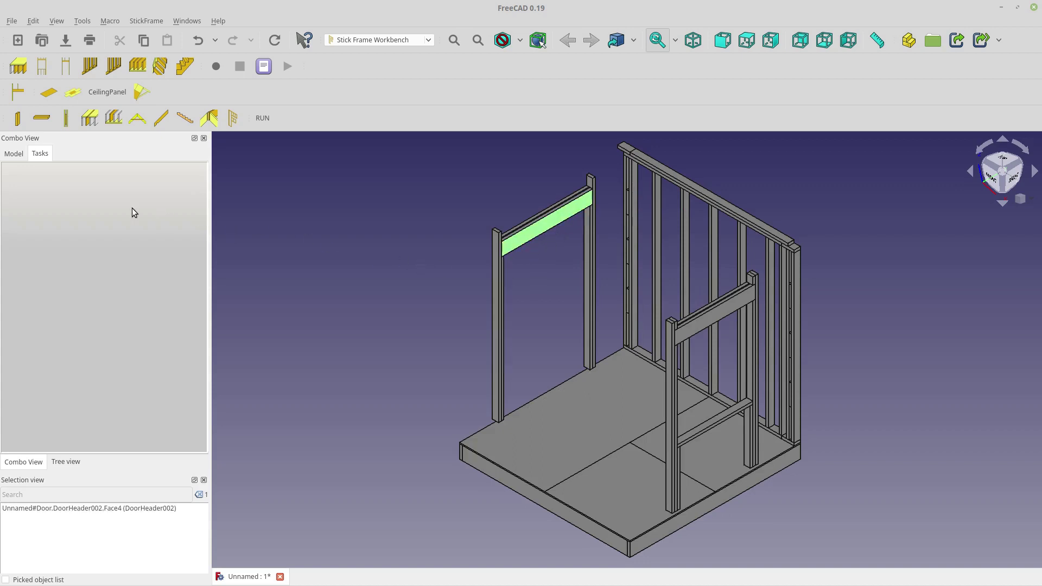
pyautogui.click(20, 154)
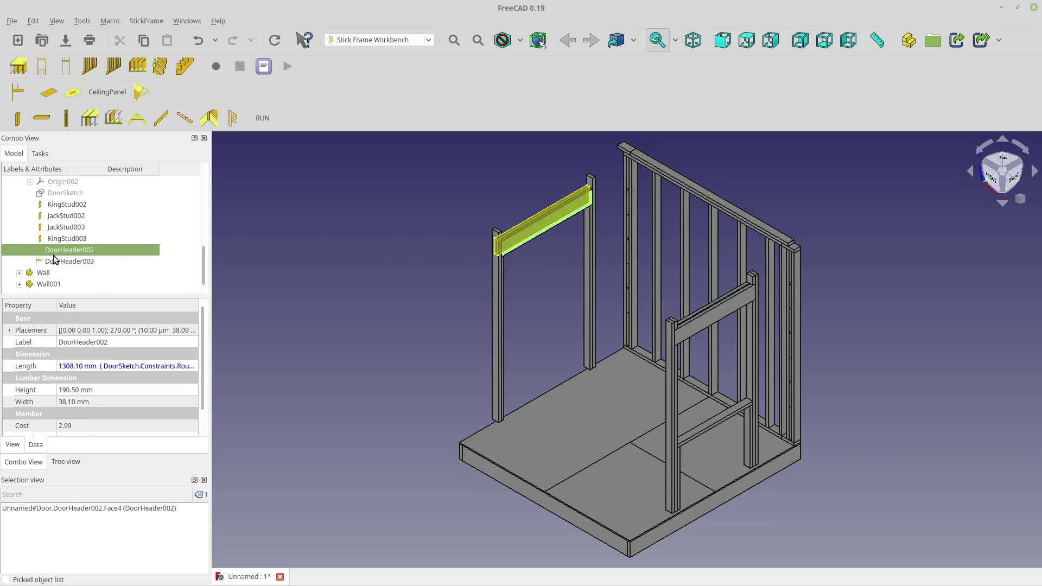
pyautogui.click(68, 205)
pyautogui.click(68, 217)
pyautogui.click(68, 226)
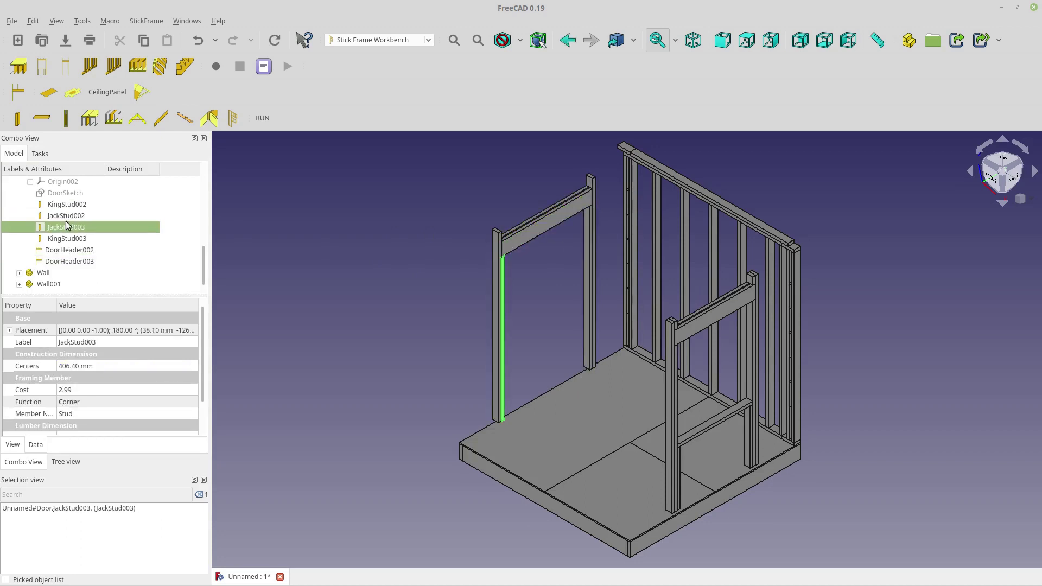
pyautogui.click(69, 238)
pyautogui.click(70, 262)
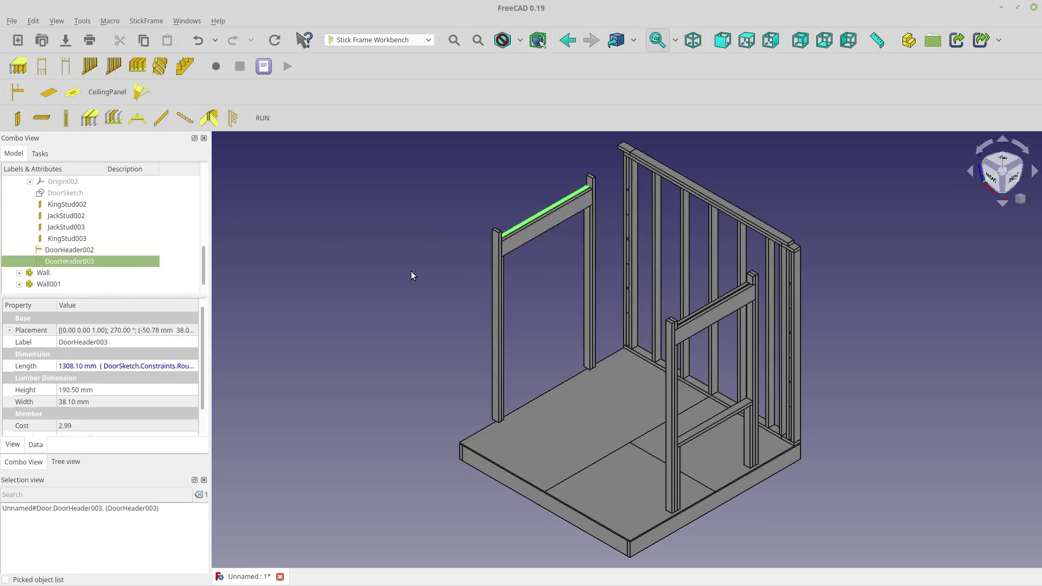
pyautogui.scroll(1, 621, 287)
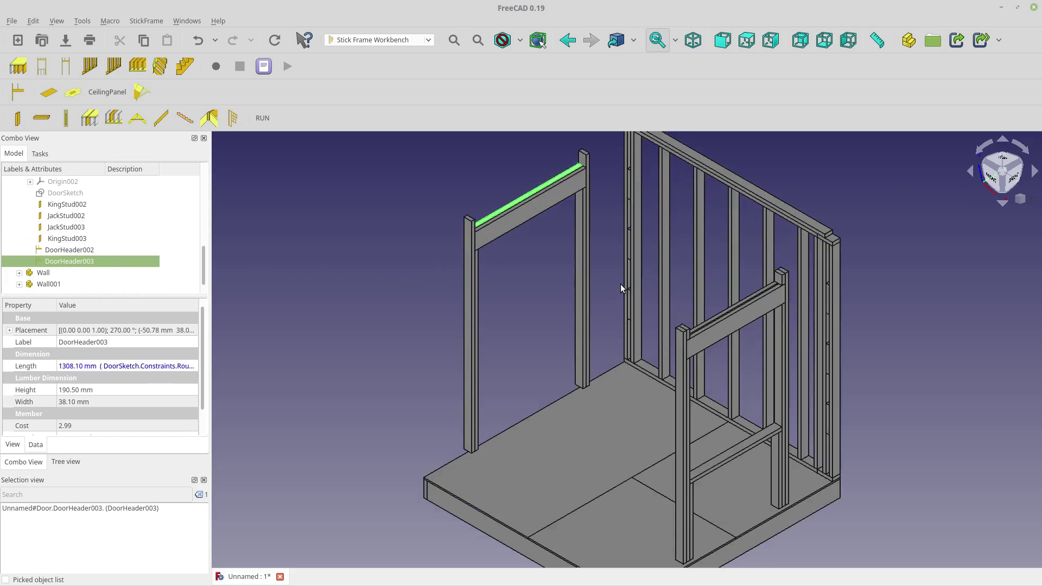
pyautogui.click(527, 218)
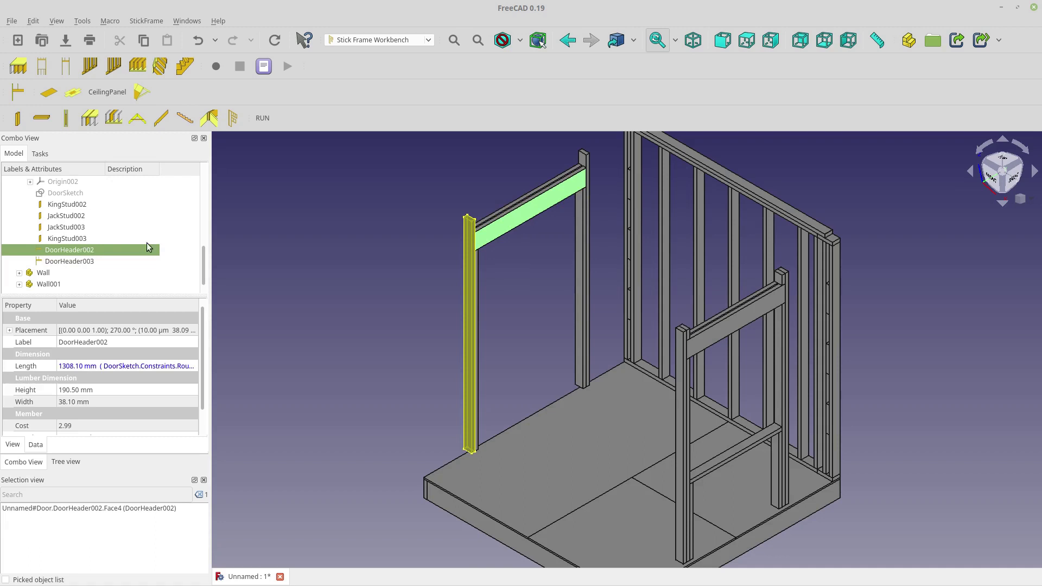
# - Collapse the Door and Window groups in the model tree
pyautogui.scroll(-2, 280, 250)
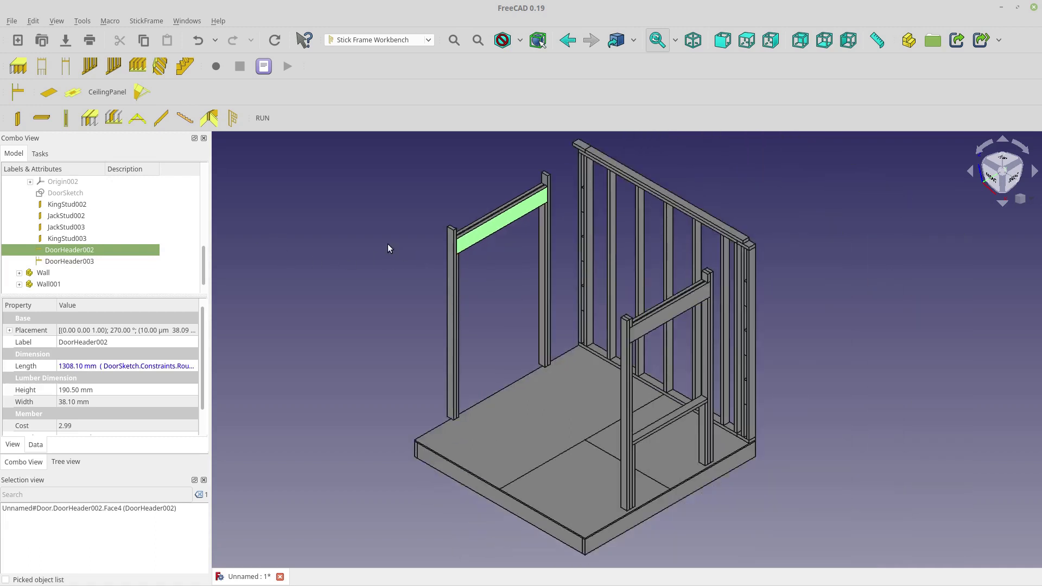
pyautogui.scroll(2, 76, 231)
pyautogui.click(20, 235)
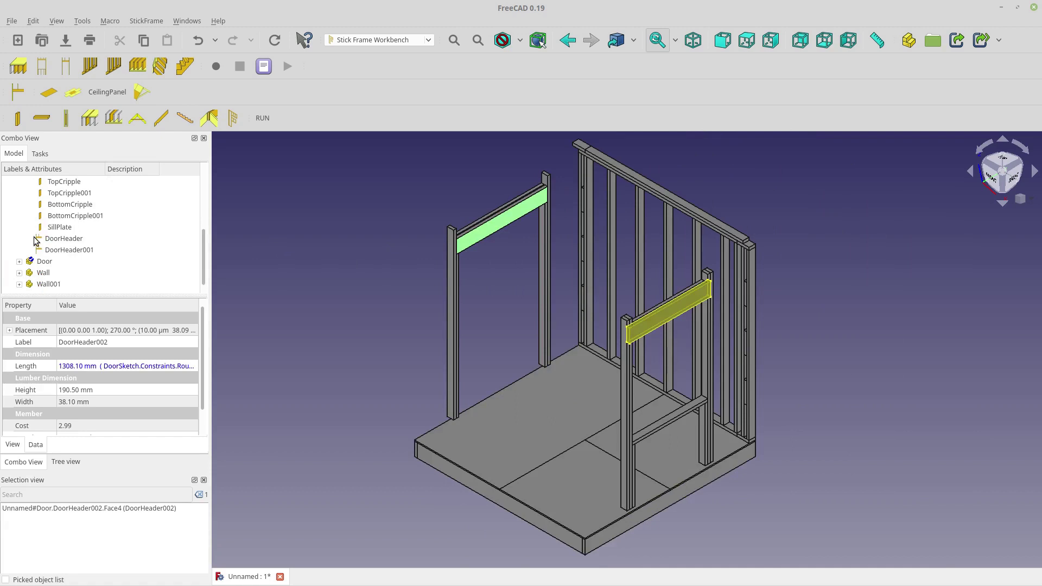
pyautogui.scroll(3, 38, 250)
pyautogui.click(20, 215)
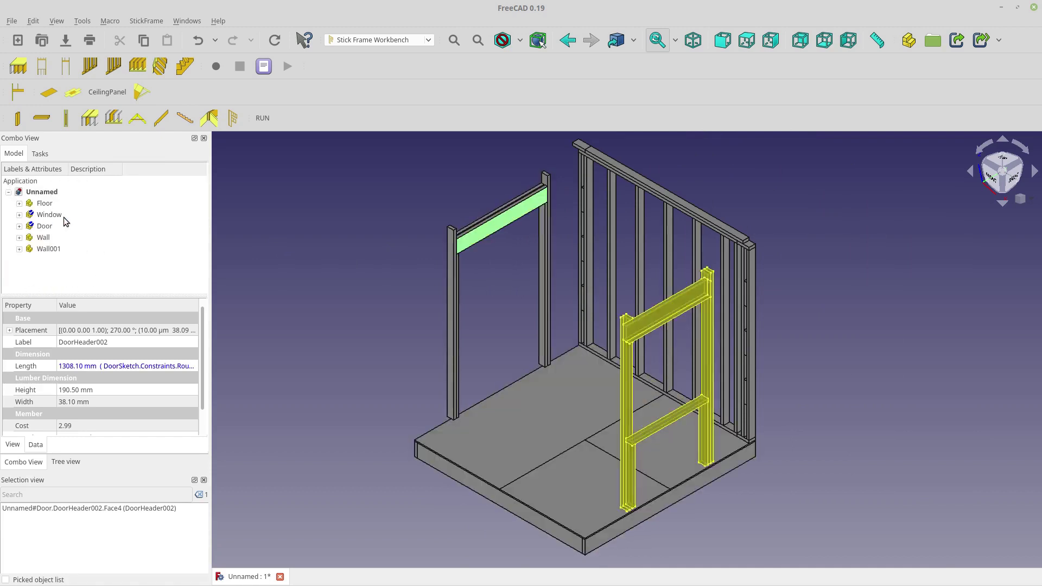
# - Rotate Wall001 90° so it stands along the floor's left edge
pyautogui.click(51, 236)
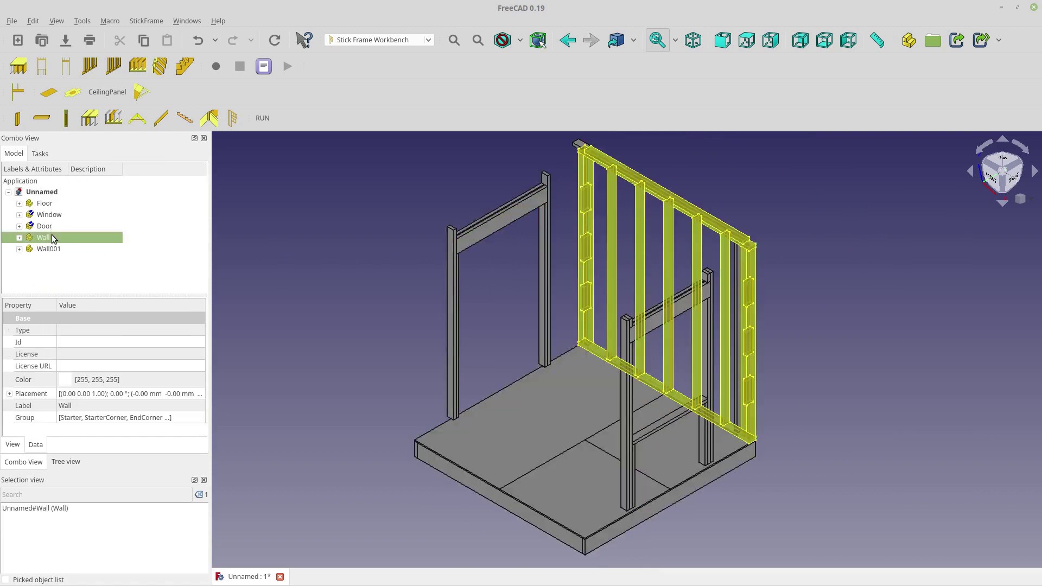
pyautogui.click(51, 249)
pyautogui.rightClick(51, 250)
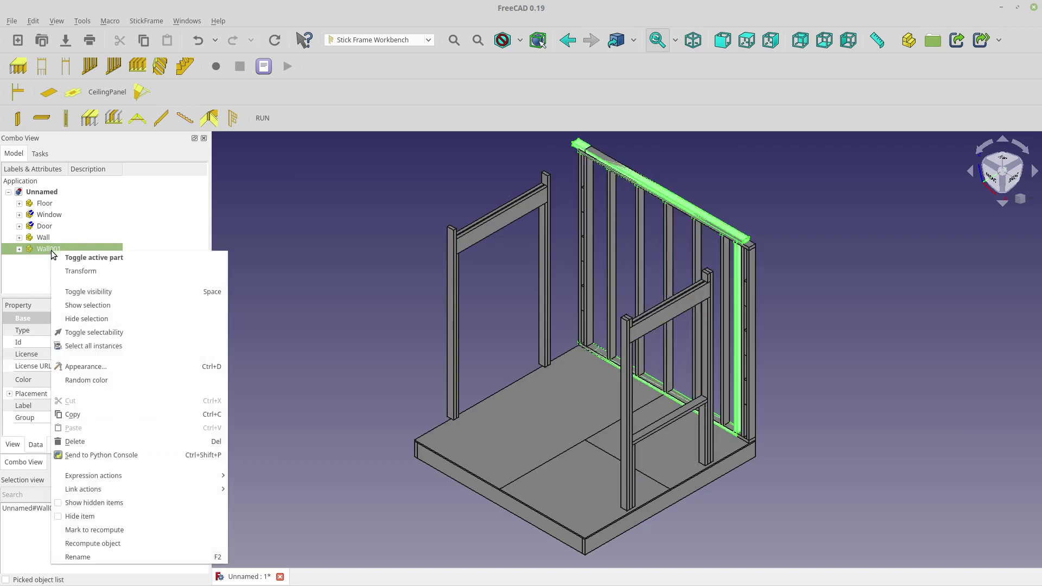
pyautogui.click(81, 272)
pyautogui.moveTo(665, 343); pyautogui.dragTo(578, 374)
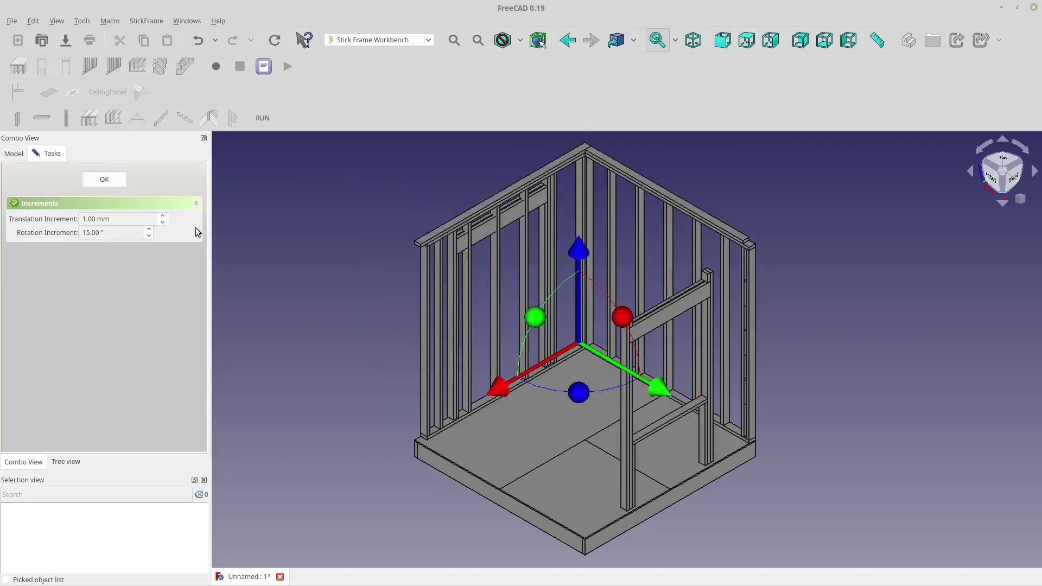
pyautogui.click(113, 183)
# - Move Wall to the opposite front edge using an 8ft - 3.5" translation increment
pyautogui.click(44, 250)
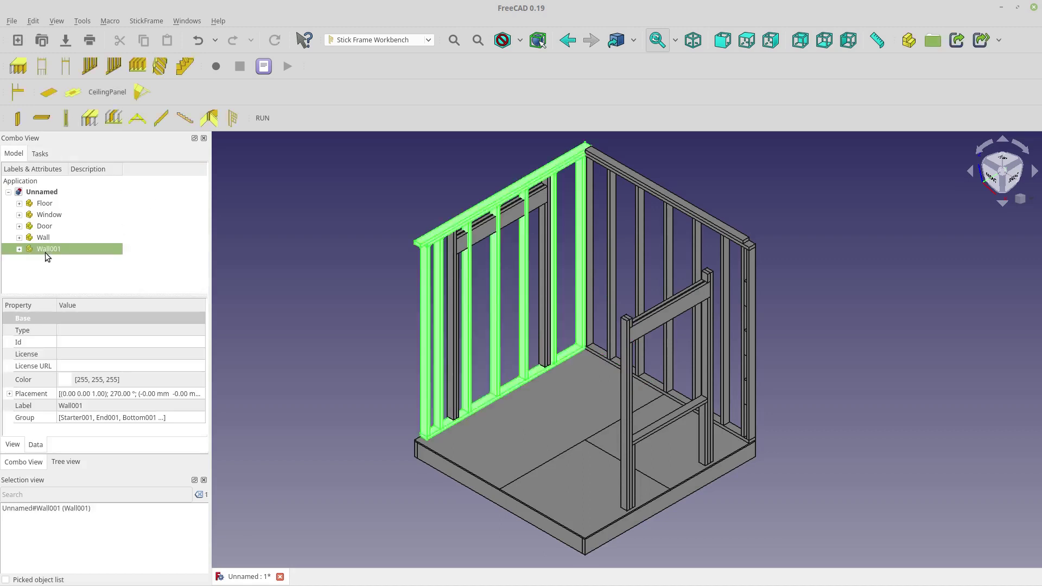
pyautogui.click(44, 240)
pyautogui.rightClick(45, 241)
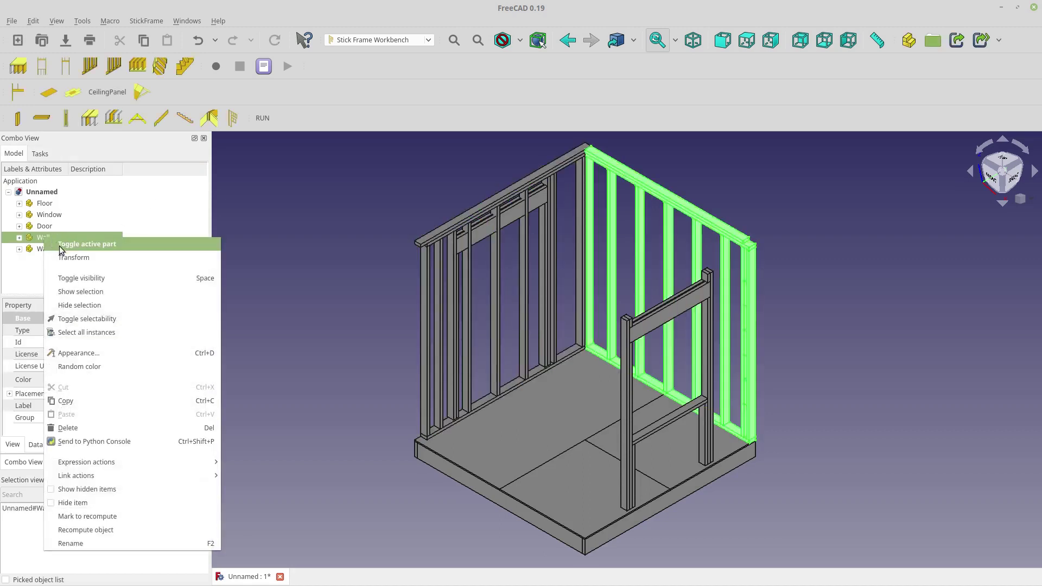
pyautogui.click(61, 255)
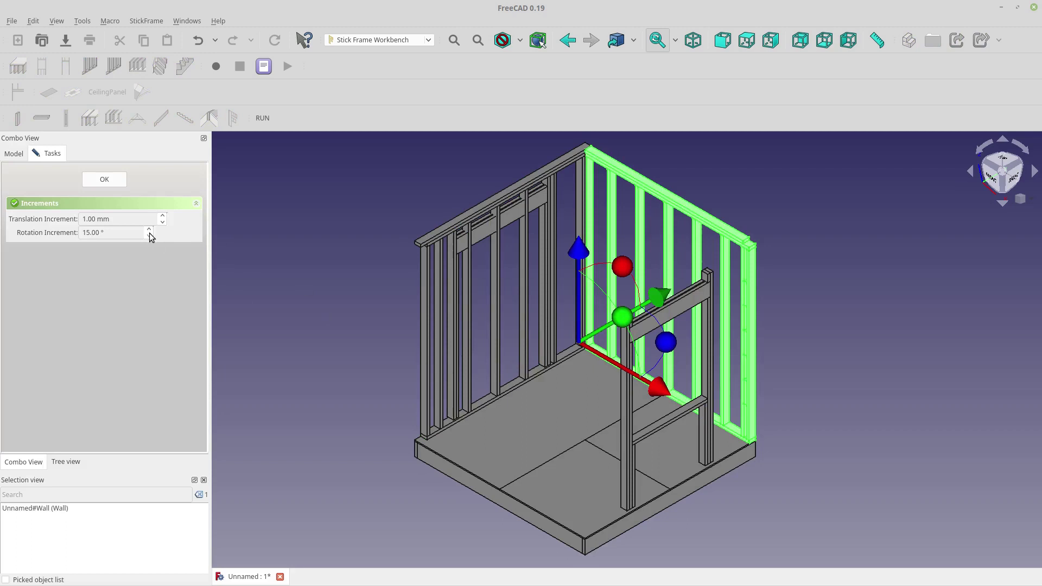
pyautogui.moveTo(142, 223); pyautogui.dragTo(55, 219)
pyautogui.write('8ft - 3.5"')
pyautogui.moveTo(657, 301); pyautogui.dragTo(521, 345)
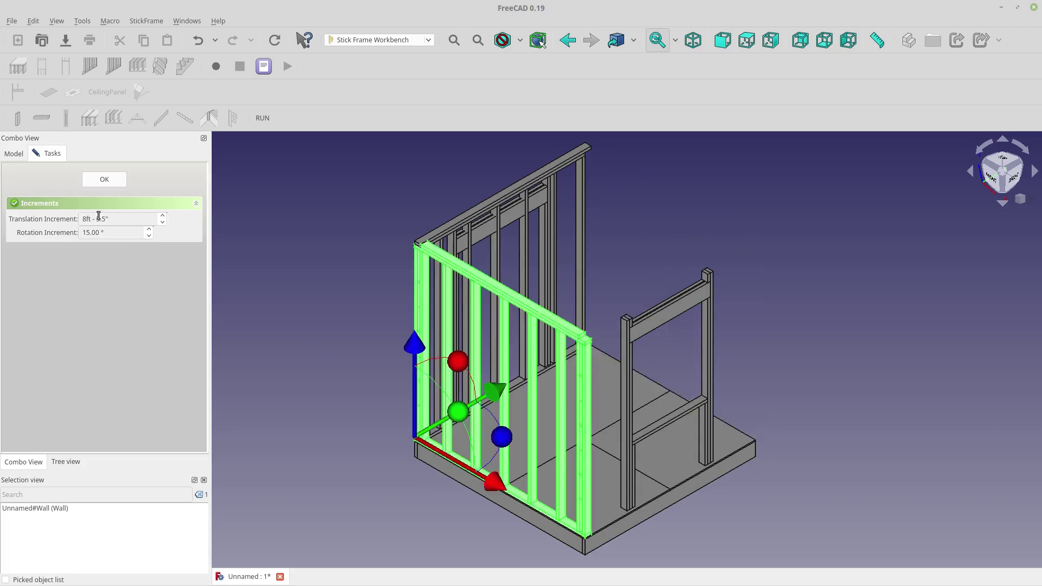
pyautogui.click(104, 180)
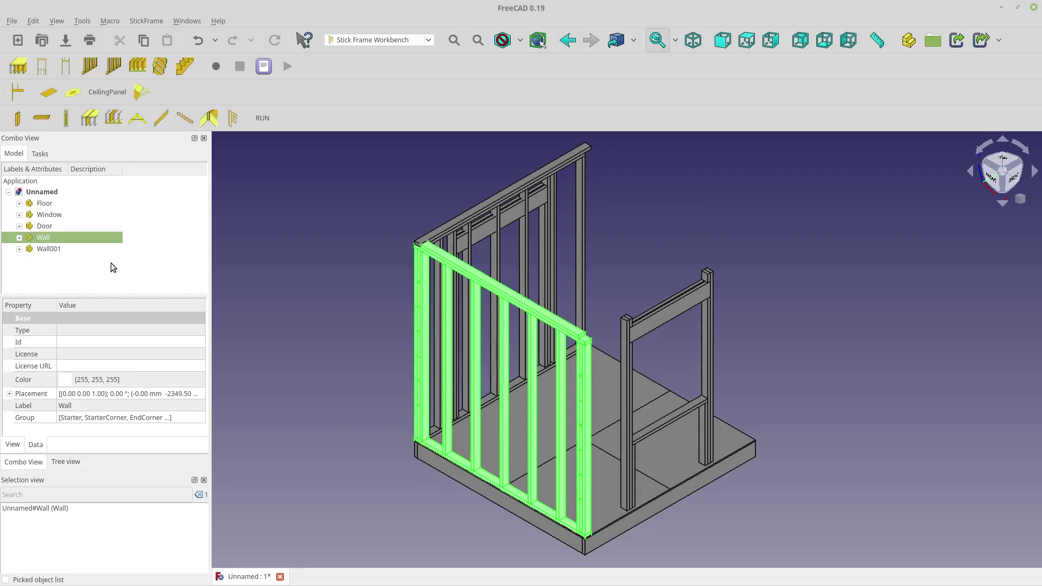
# - Add two more stud walls, Wall002 and Wall003
pyautogui.click(49, 249)
pyautogui.click(115, 66)
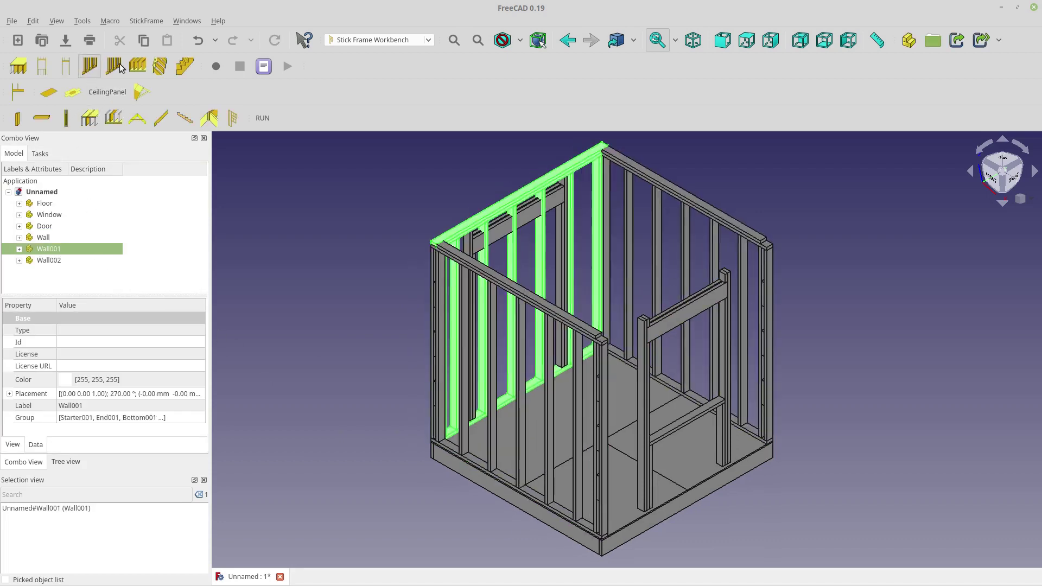
pyautogui.click(115, 67)
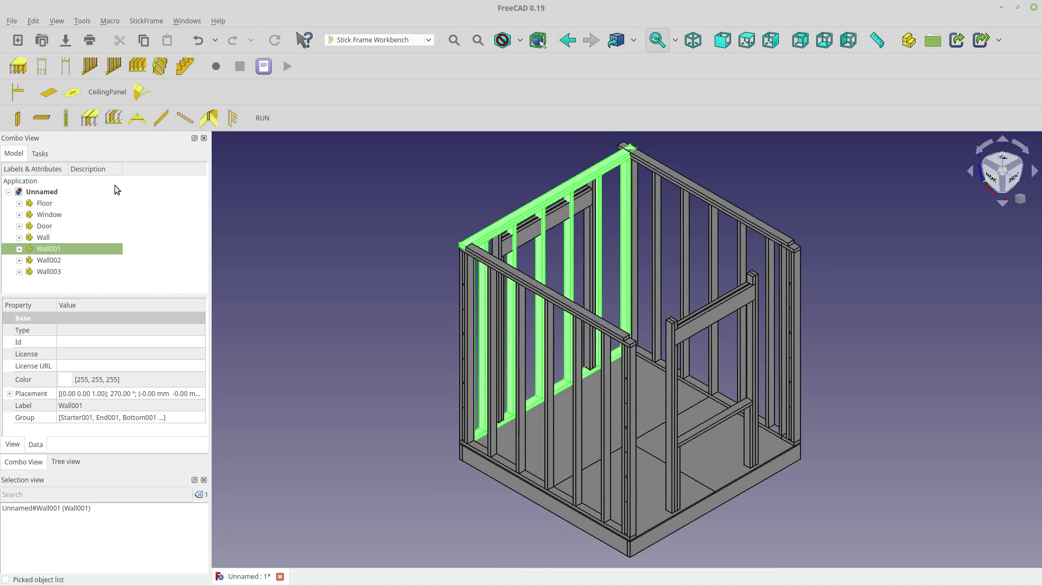
# - Rotate Wall003 a quarter turn and slide it to the front-right corner
pyautogui.click(57, 261)
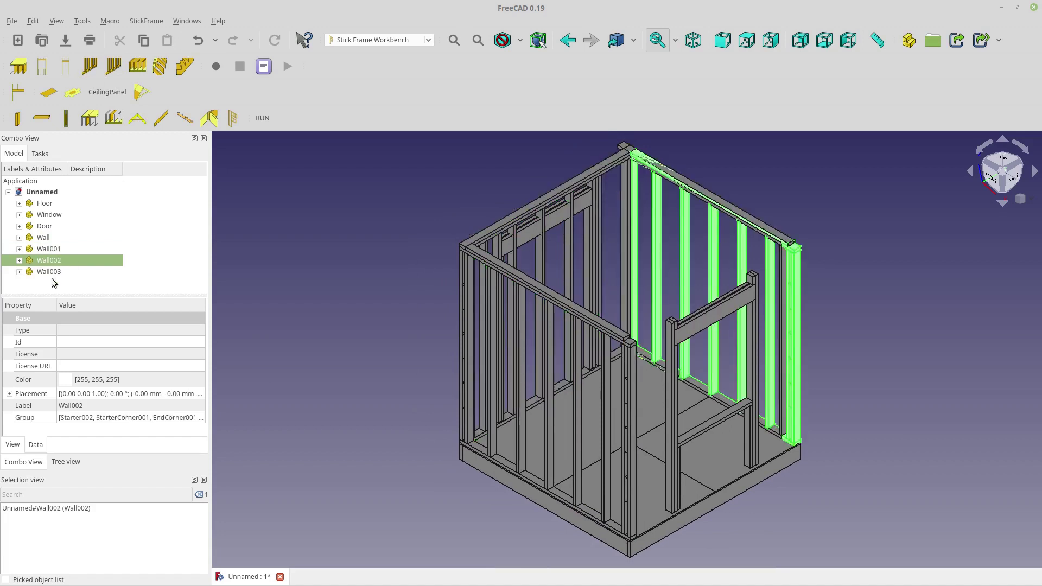
pyautogui.click(53, 280)
pyautogui.click(52, 273)
pyautogui.rightClick(52, 272)
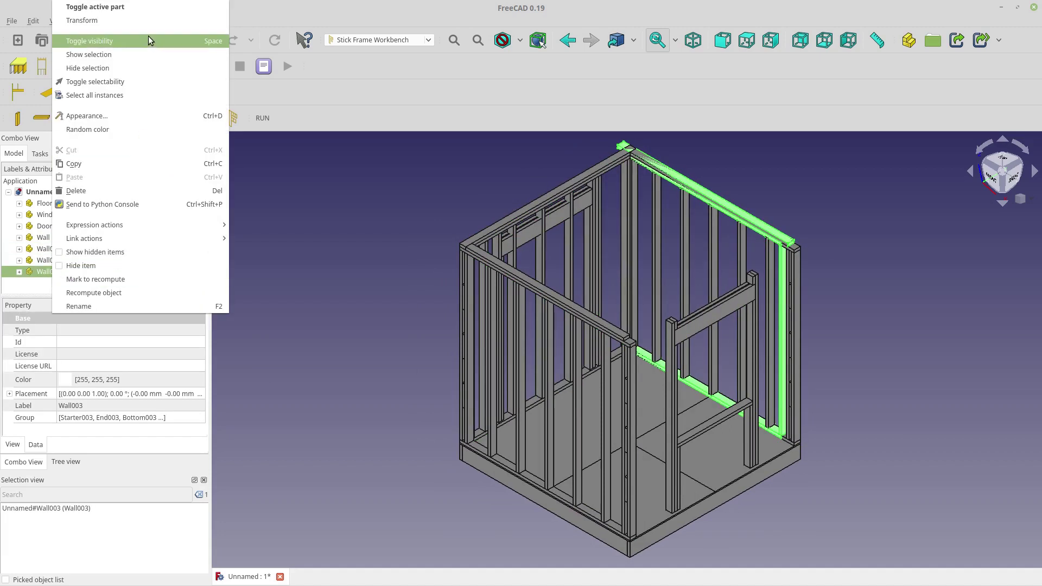
pyautogui.click(143, 22)
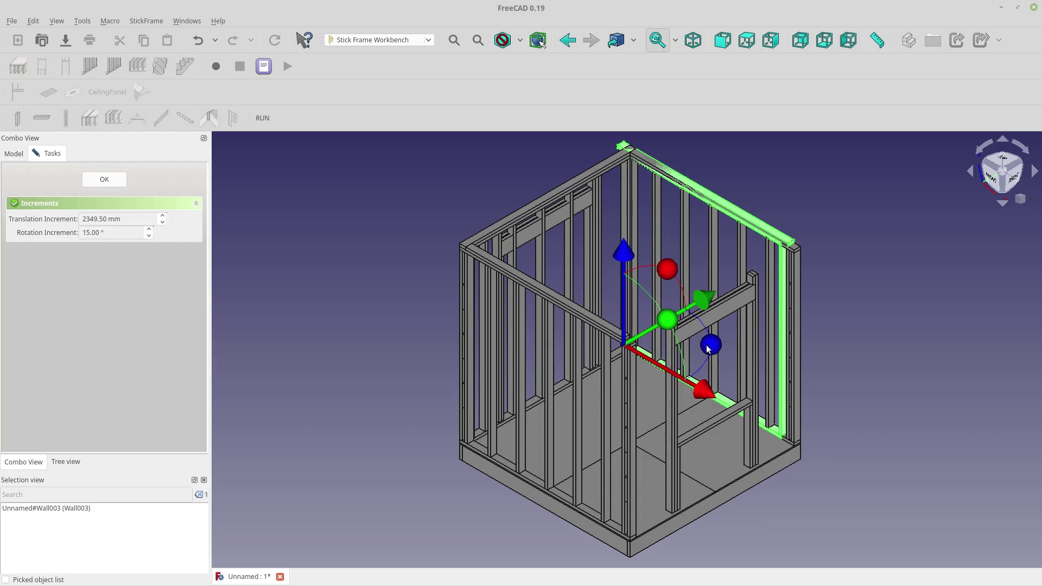
pyautogui.moveTo(708, 349); pyautogui.dragTo(617, 370)
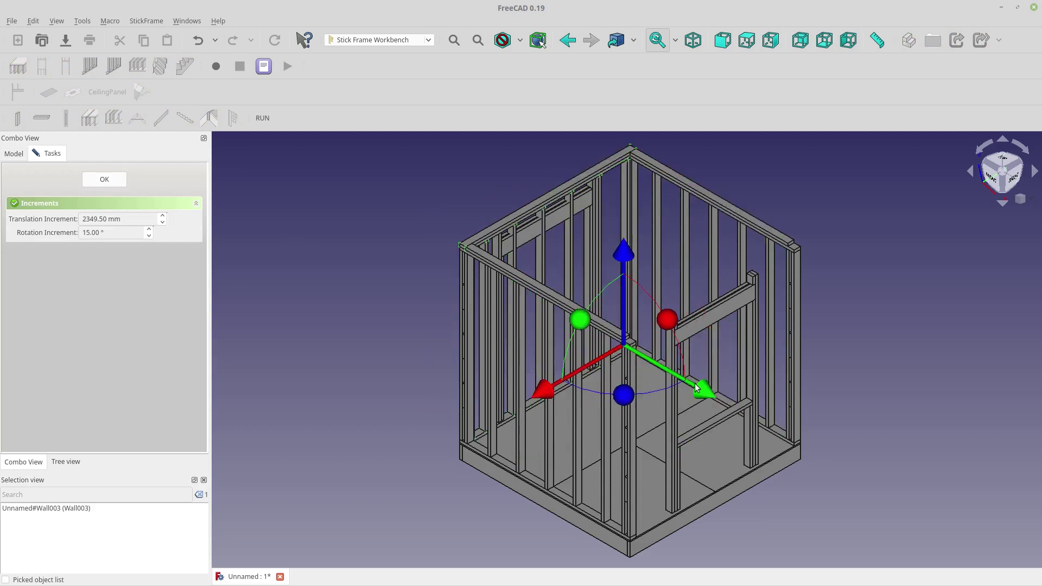
pyautogui.moveTo(697, 387); pyautogui.dragTo(862, 481)
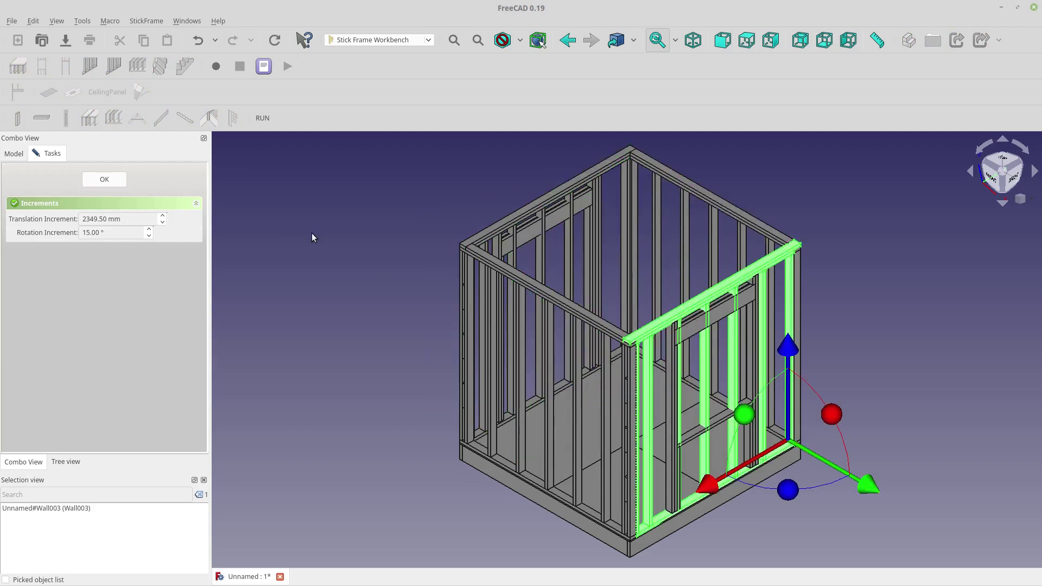
pyautogui.click(247, 208)
# - Confirm Wall003's placement and pick out the studs crossing the window openings
pyautogui.click(108, 181)
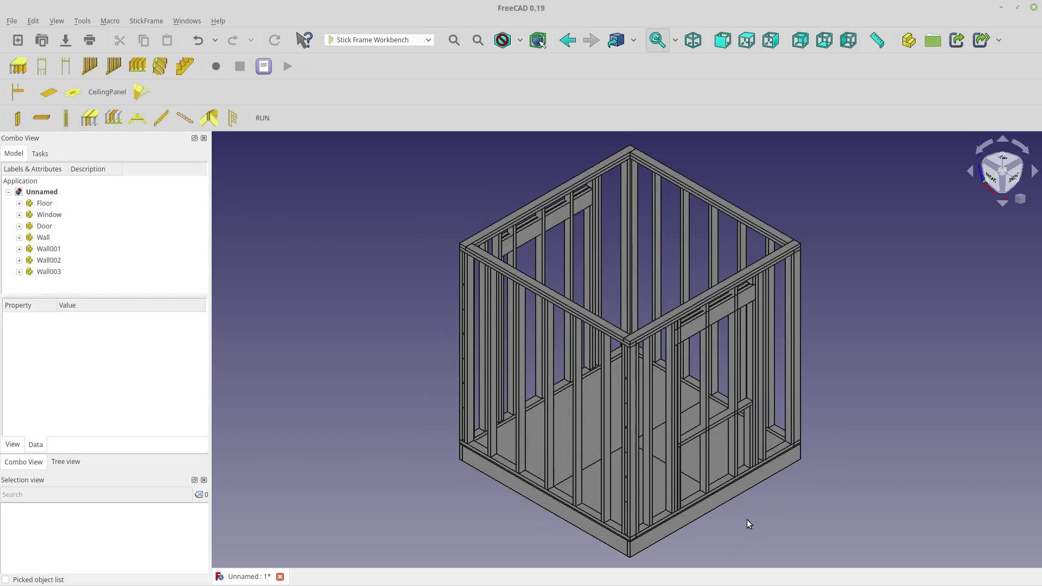
pyautogui.click(732, 404)
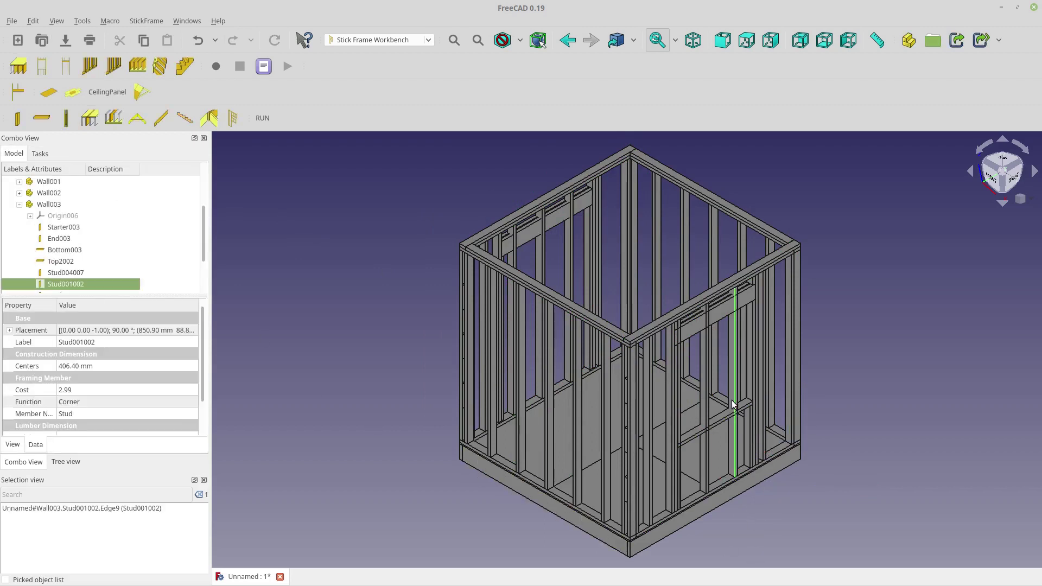
pyautogui.click(720, 401)
pyautogui.click(708, 399)
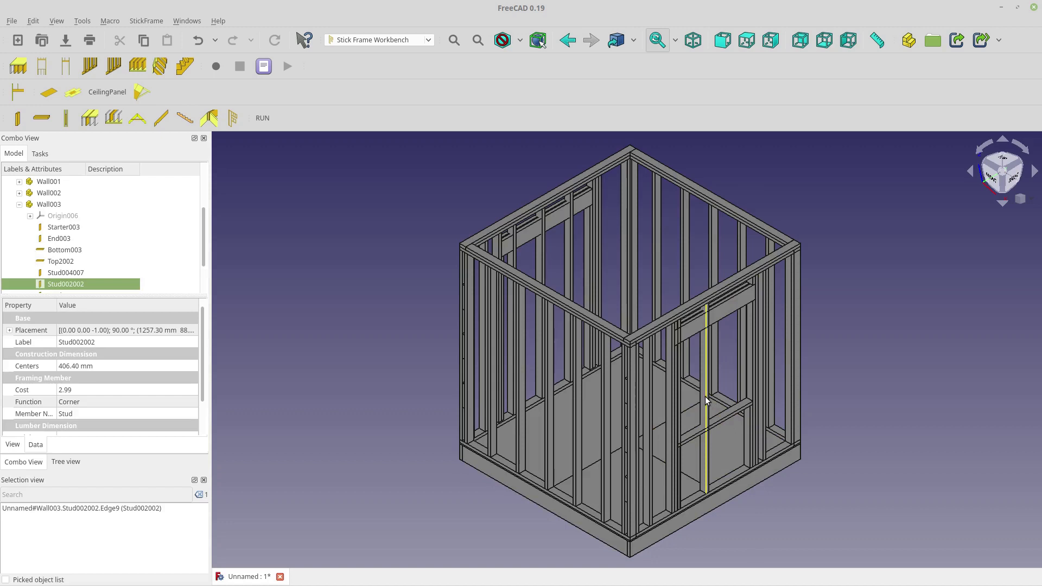
pyautogui.click(834, 467)
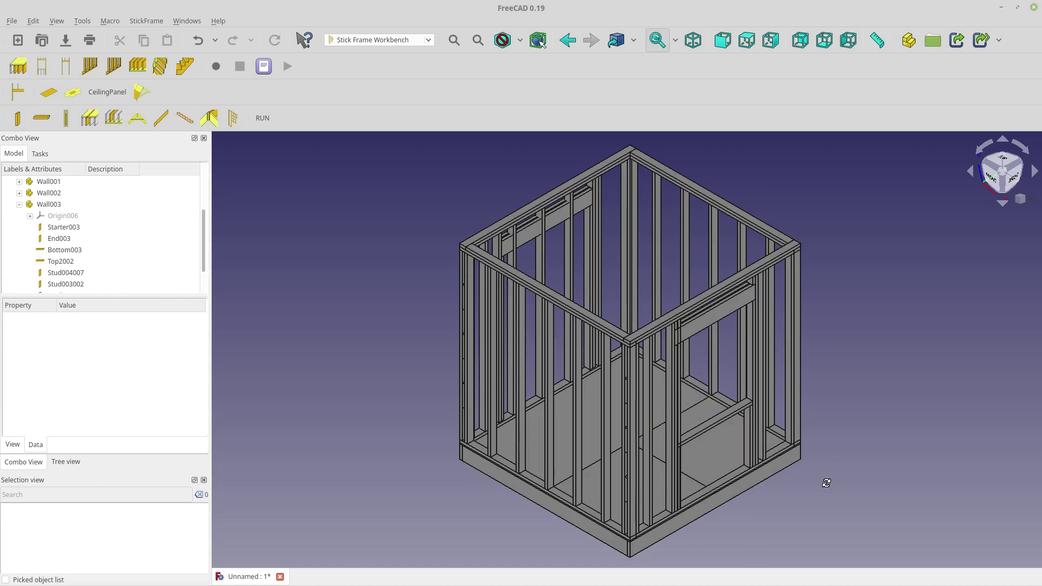
pyautogui.moveTo(826, 482); pyautogui.dragTo(797, 472, button='middle')
pyautogui.scroll(5, 539, 325)
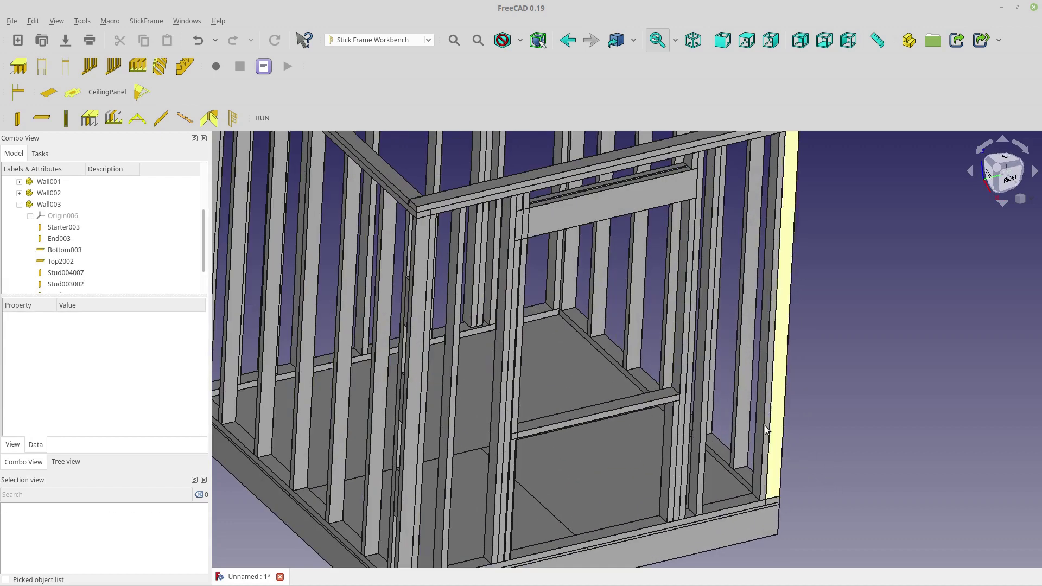
pyautogui.click(520, 326)
pyautogui.click(519, 326)
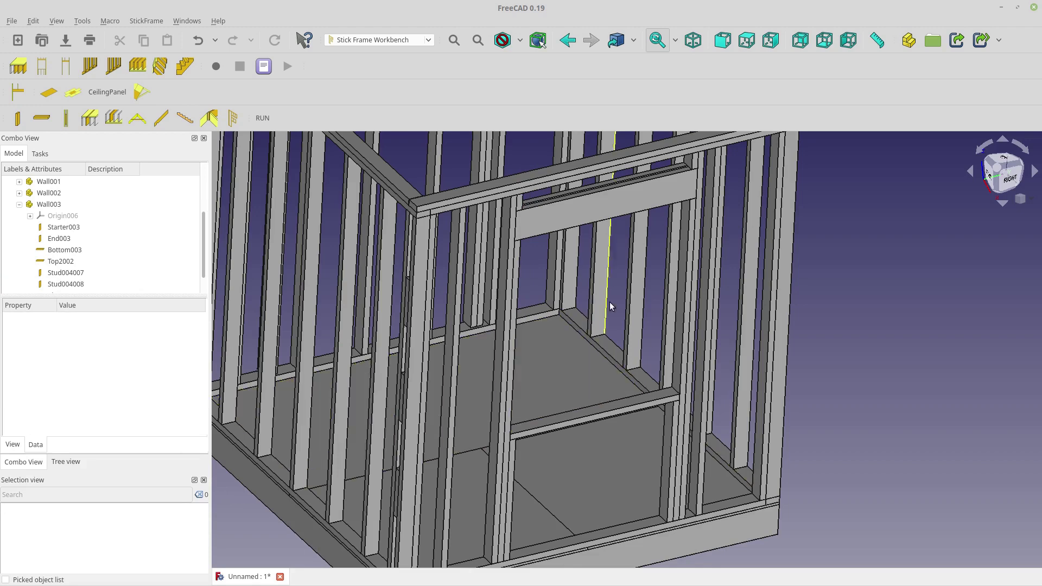
pyautogui.scroll(-2, 644, 298)
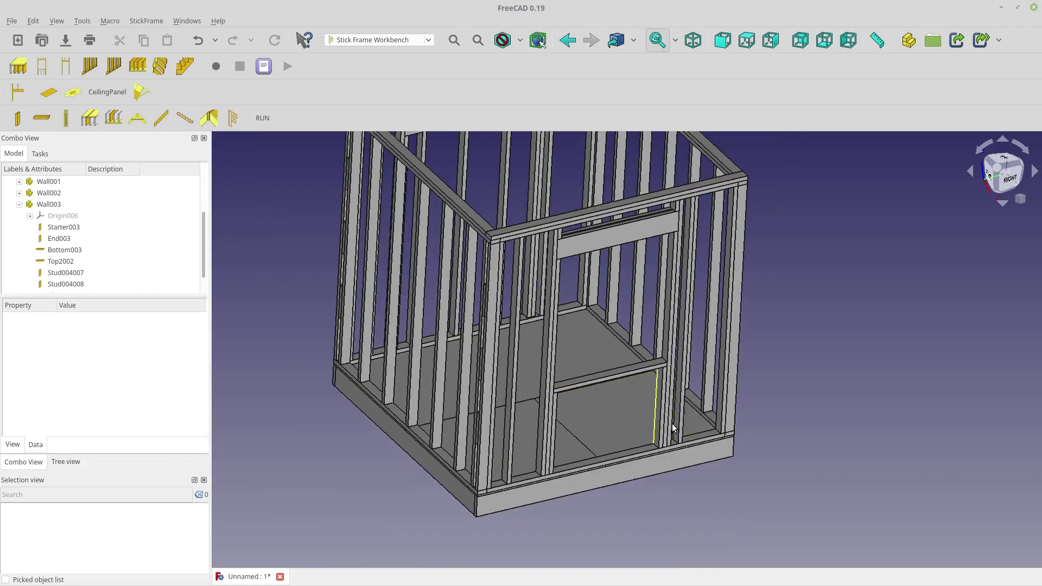
pyautogui.moveTo(630, 382); pyautogui.dragTo(800, 270, button='middle')
pyautogui.scroll(-4, 886, 294)
pyautogui.scroll(3, 853, 298)
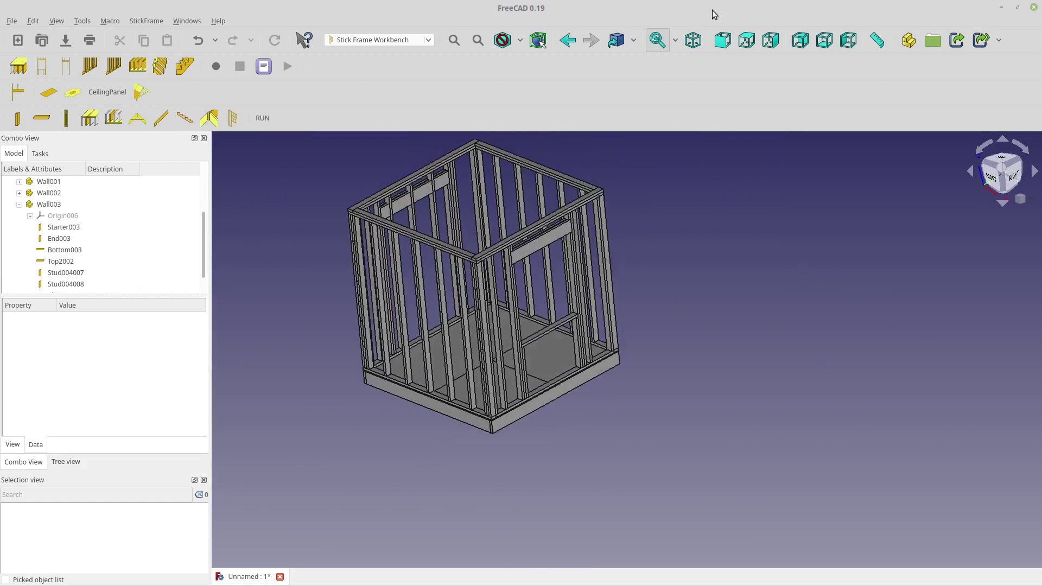
pyautogui.click(693, 39)
# - Delete the corner studs Stud002001 and Stud003001 from Wall001
pyautogui.click(423, 205)
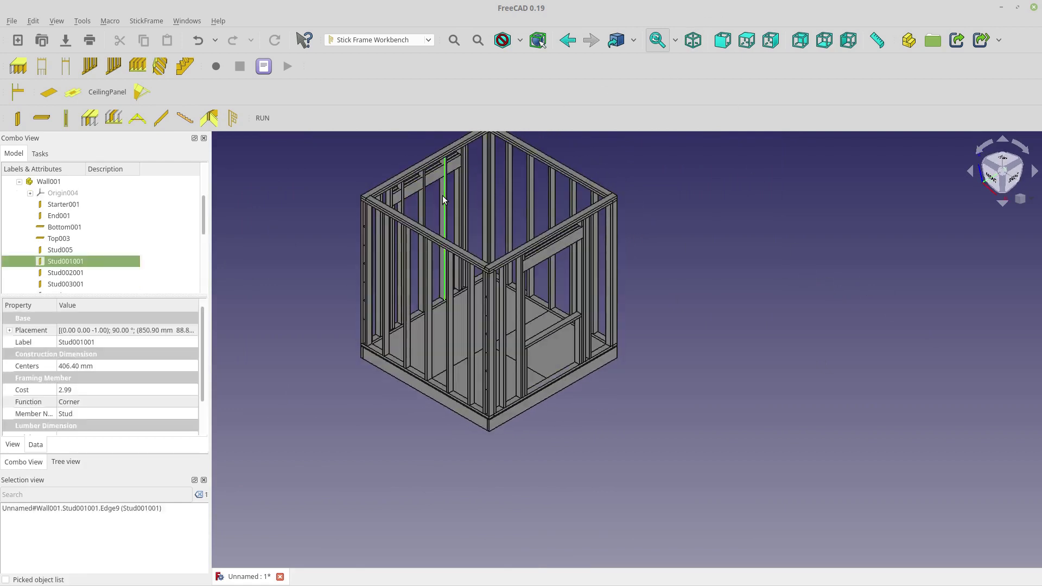
pyautogui.click(434, 203)
pyautogui.click(422, 206)
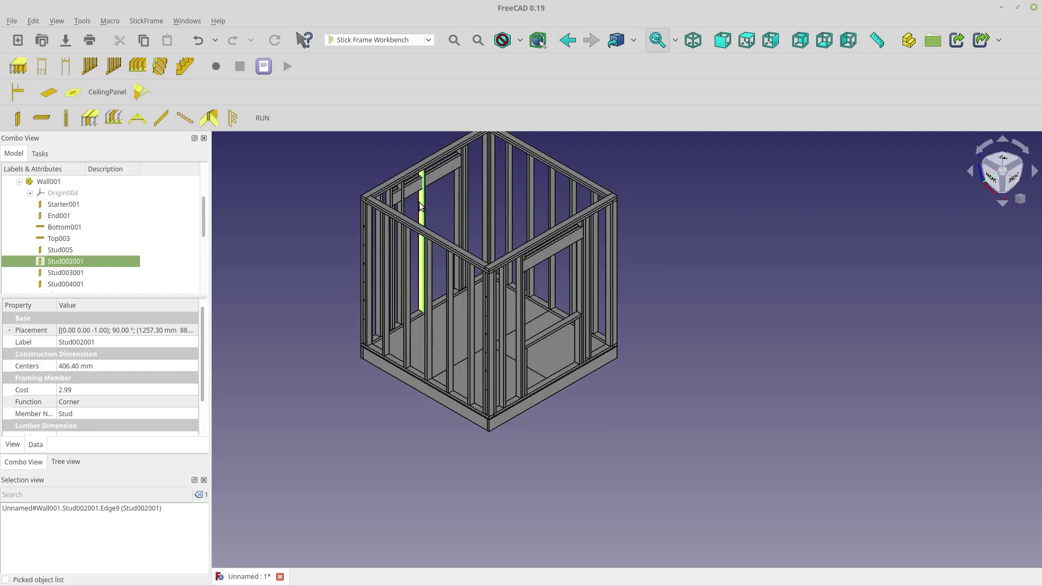
pyautogui.scroll(1, 420, 206)
pyautogui.click(413, 206)
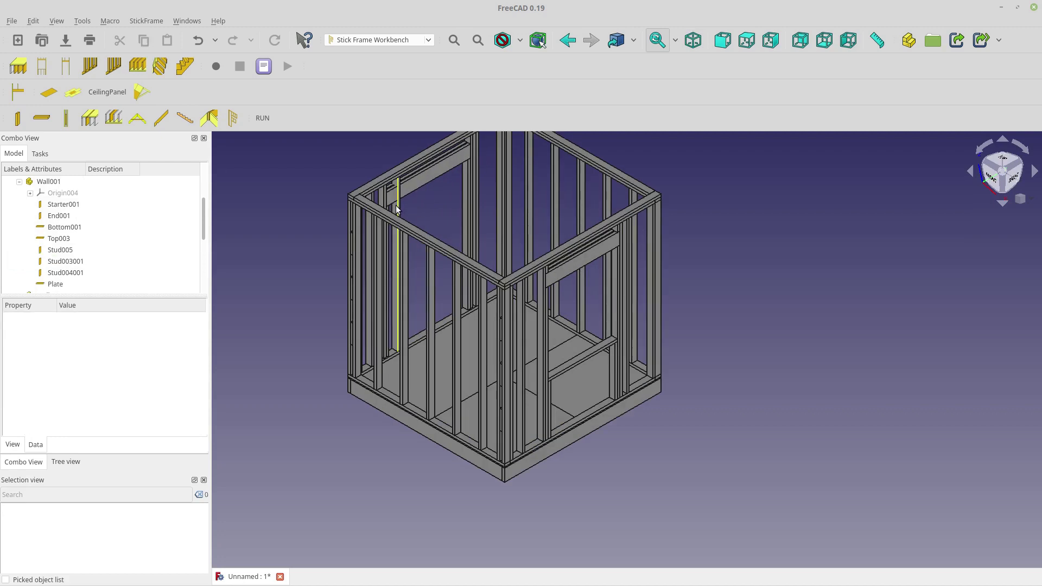
pyautogui.click(397, 205)
pyautogui.press('Delete')
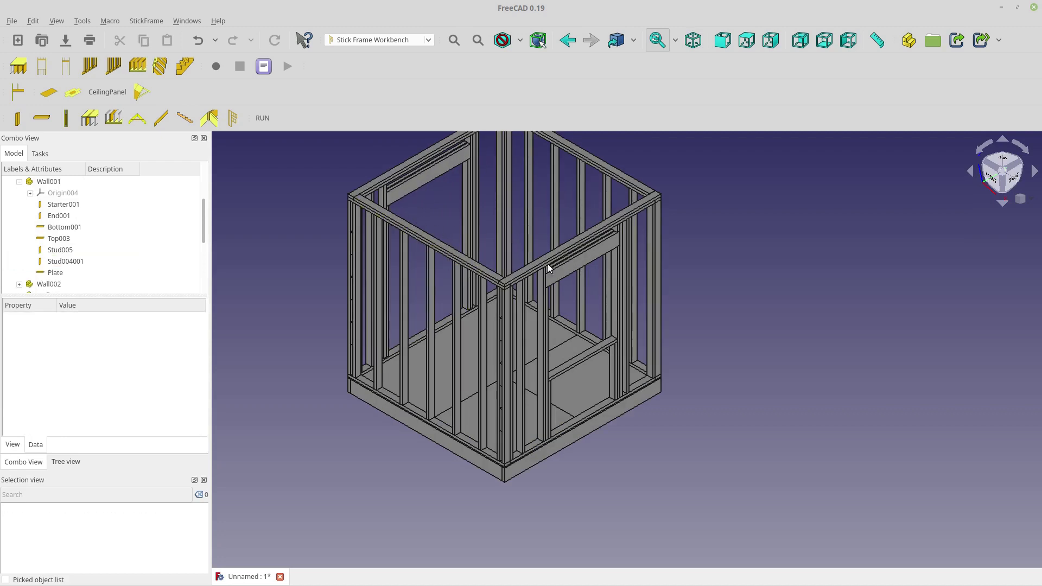
pyautogui.moveTo(712, 306); pyautogui.dragTo(753, 366, button='middle')
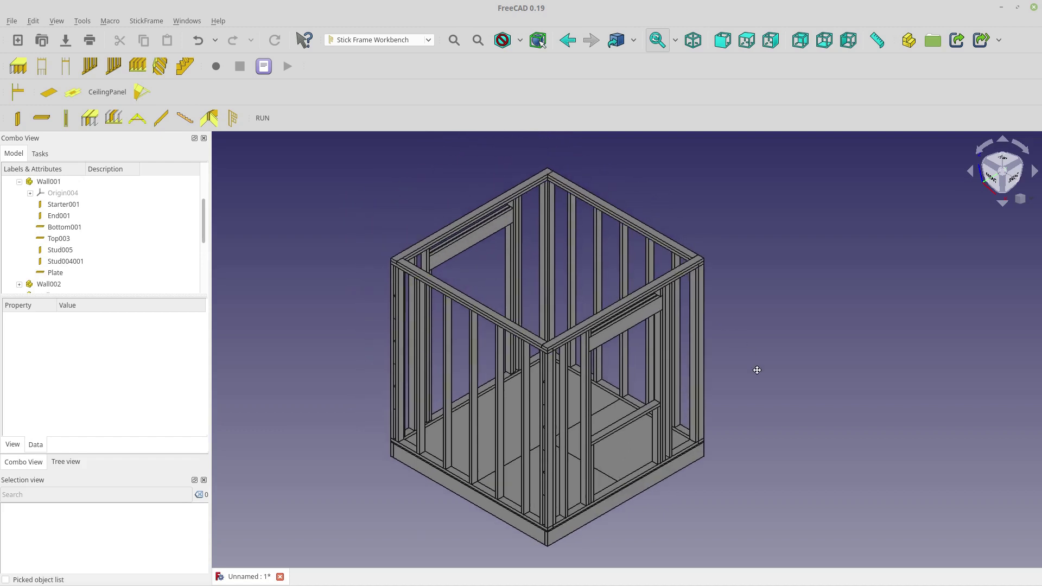
pyautogui.click(19, 182)
pyautogui.scroll(2, 54, 217)
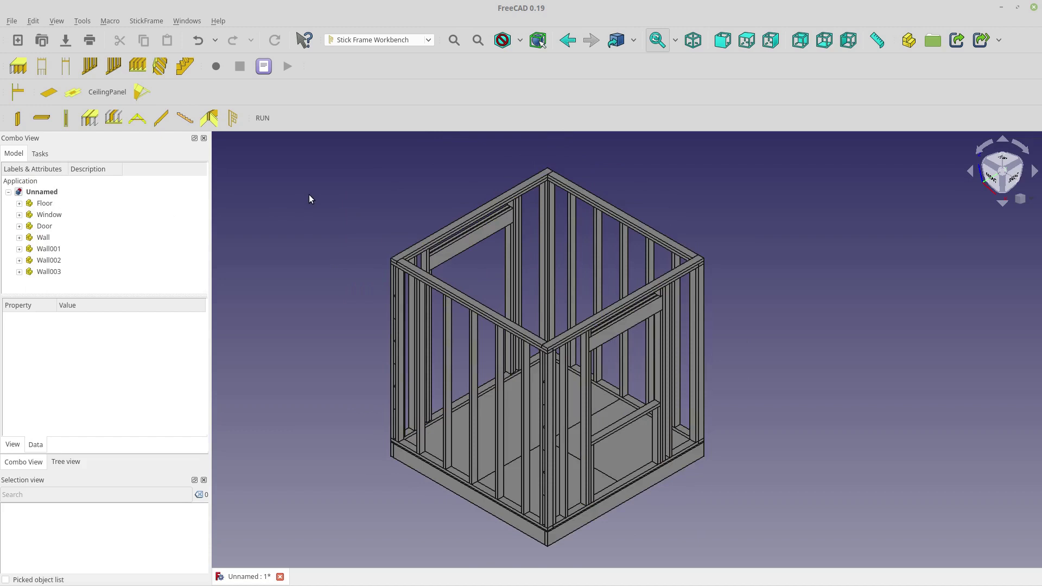
# - Add a Roof with six rafters and a roof panel above the walls, then inspect the rafters
pyautogui.click(160, 65)
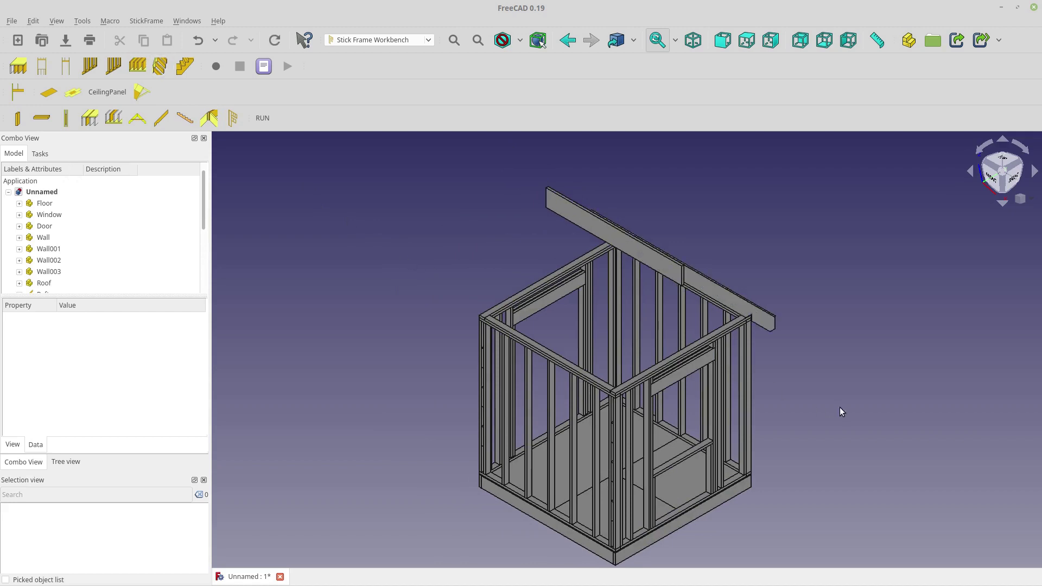
pyautogui.moveTo(842, 409); pyautogui.dragTo(394, 222, button='middle')
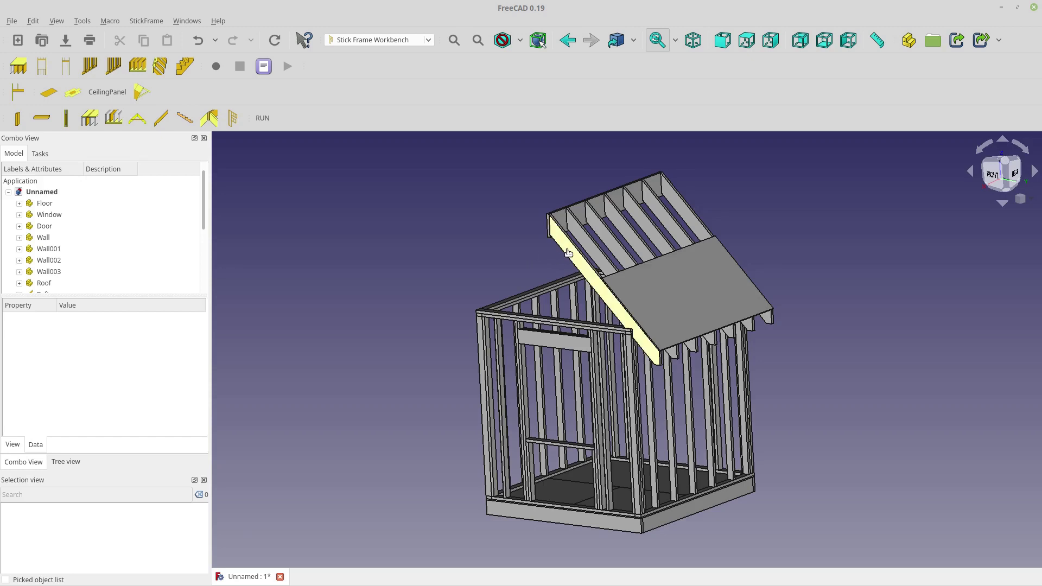
pyautogui.click(585, 240)
pyautogui.click(592, 236)
pyautogui.click(602, 232)
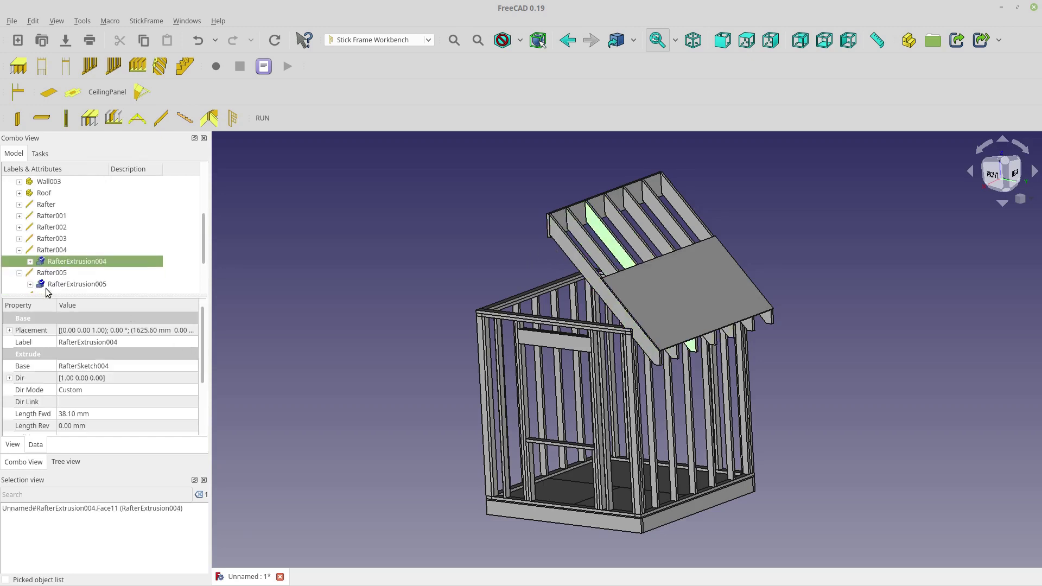
# - Collapse Rafter004 and Rafter005 and inspect the RafterSketch rise and run
pyautogui.click(19, 250)
pyautogui.click(19, 262)
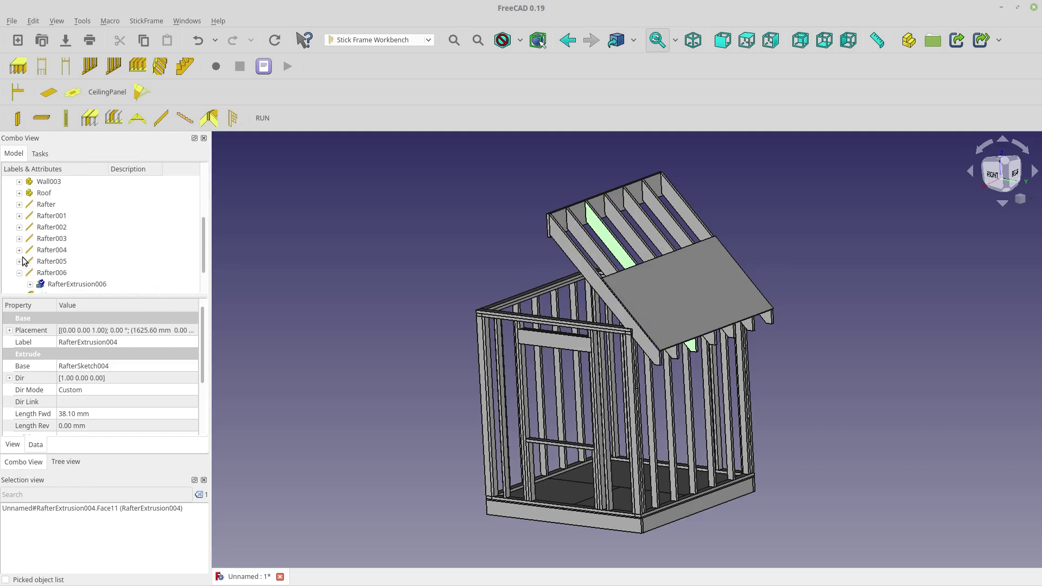
pyautogui.click(45, 216)
pyautogui.doubleClick(41, 207)
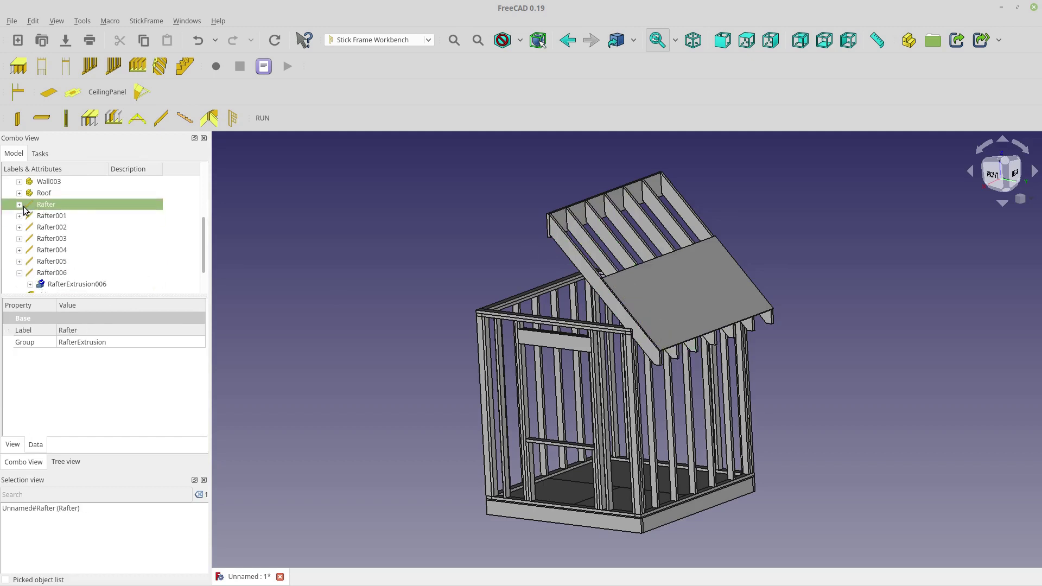
pyautogui.click(30, 216)
pyautogui.click(58, 228)
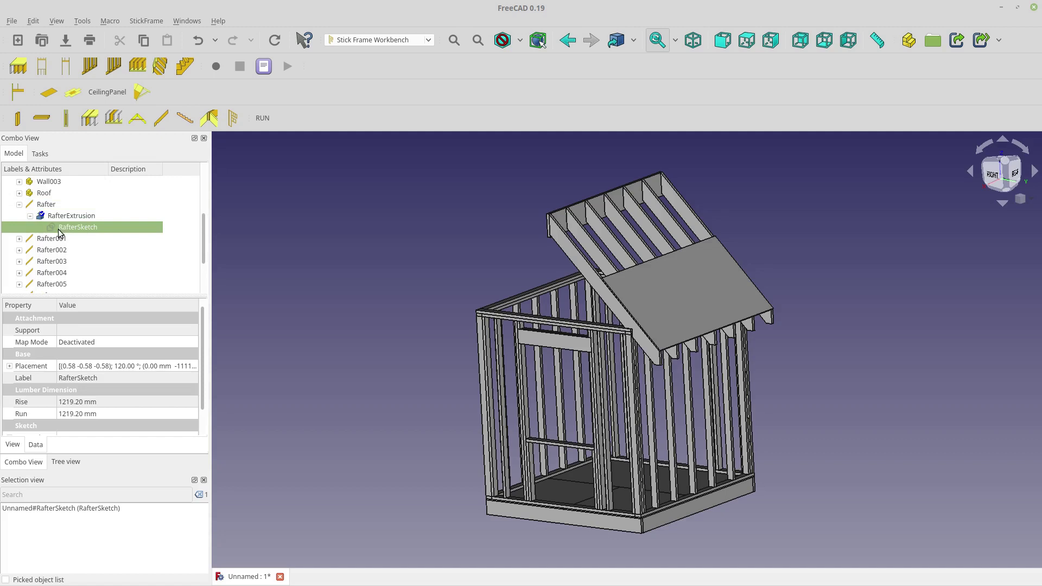
pyautogui.moveTo(201, 374); pyautogui.dragTo(199, 390)
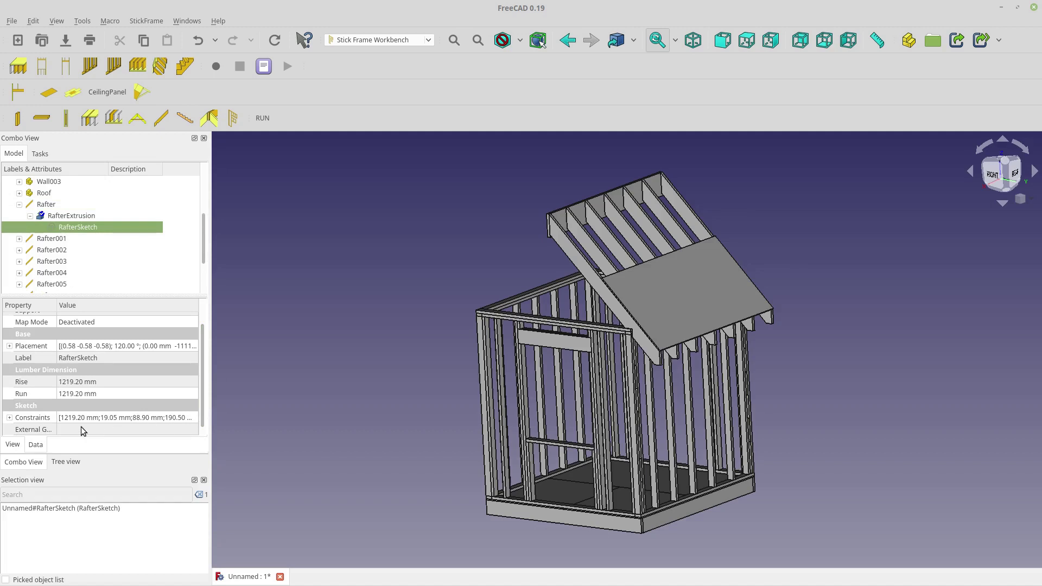
# - Select all seven rafters, Rafter through Rafter006, in the tree
pyautogui.click(31, 205)
pyautogui.scroll(-2, 64, 258)
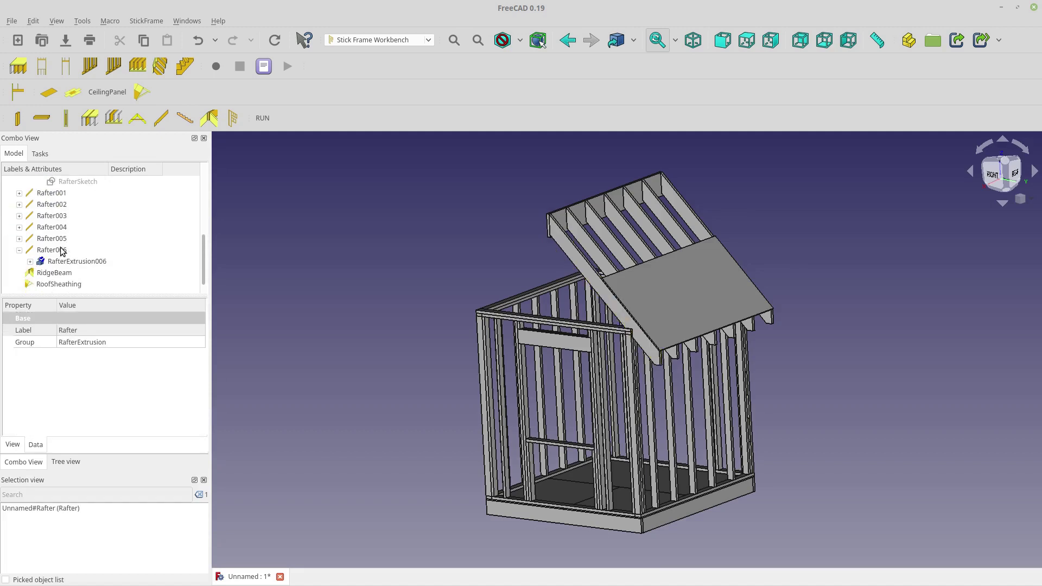
pyautogui.scroll(3, 62, 250)
pyautogui.click(19, 261)
pyautogui.scroll(-2, 49, 263)
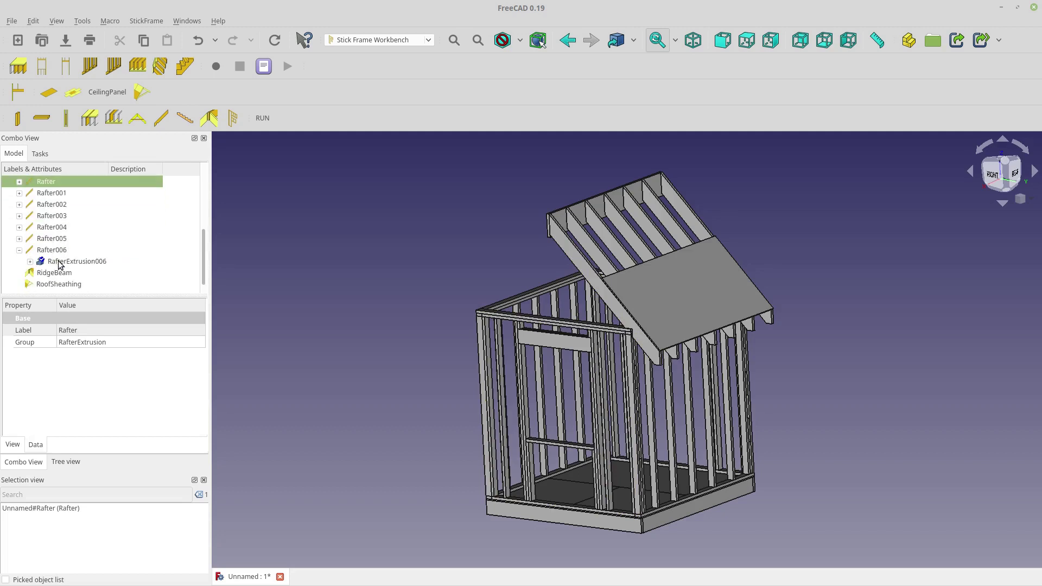
pyautogui.scroll(2, 62, 250)
pyautogui.scroll(-1, 61, 251)
pyautogui.keyDown('shift'); pyautogui.click(52, 284); pyautogui.keyUp('shift')
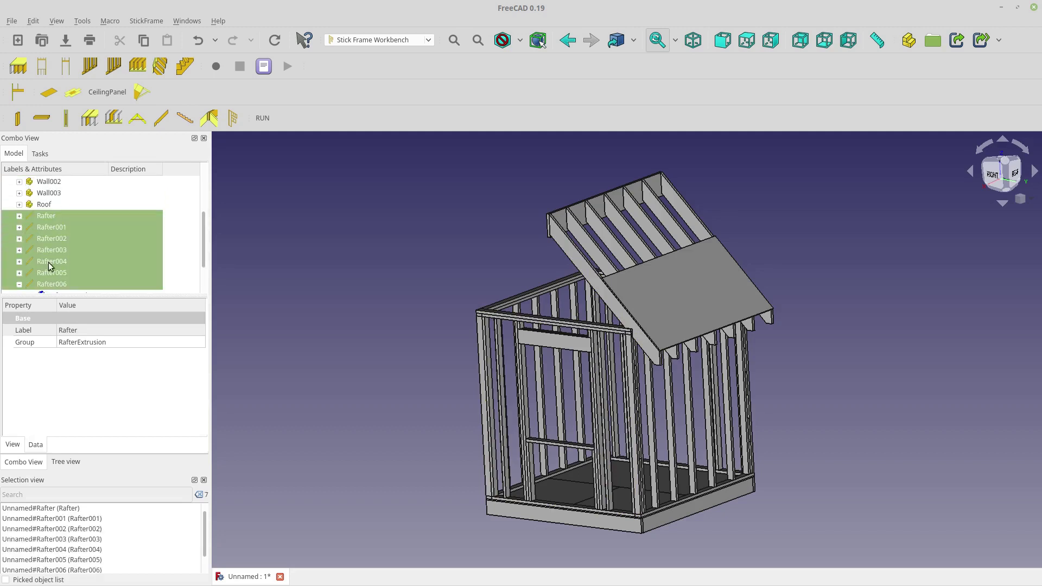
pyautogui.moveTo(44, 223); pyautogui.dragTo(46, 206)
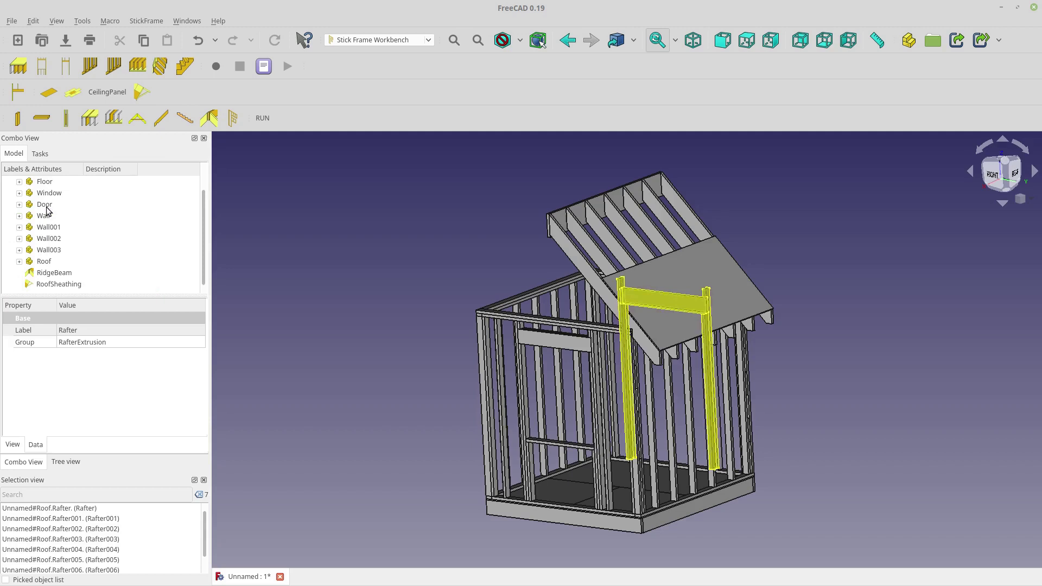
pyautogui.moveTo(52, 273); pyautogui.dragTo(87, 259)
pyautogui.moveTo(392, 295); pyautogui.dragTo(391, 217, button='middle')
pyautogui.click(728, 303)
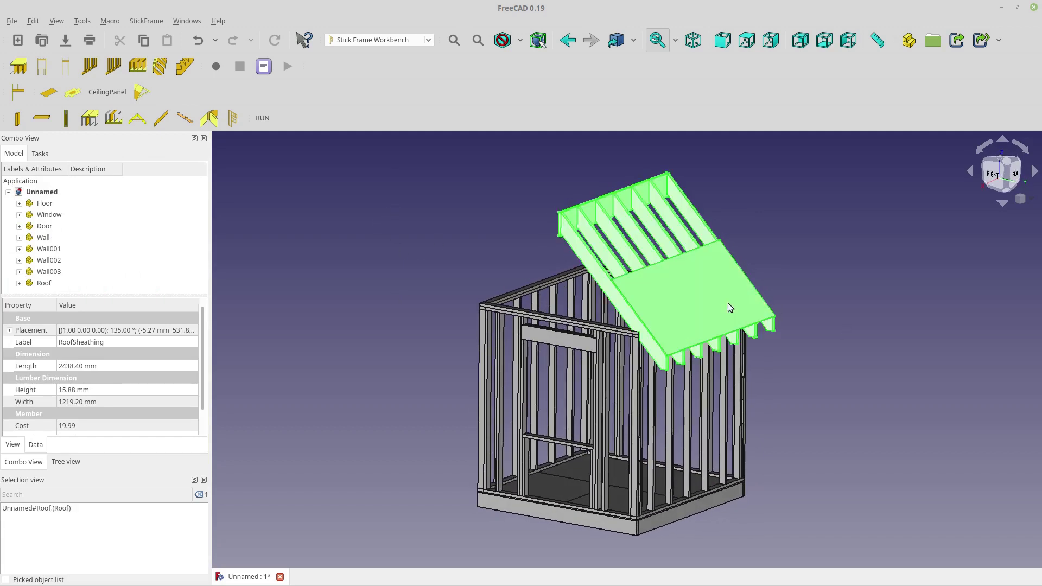
pyautogui.click(729, 303)
pyautogui.press('Delete')
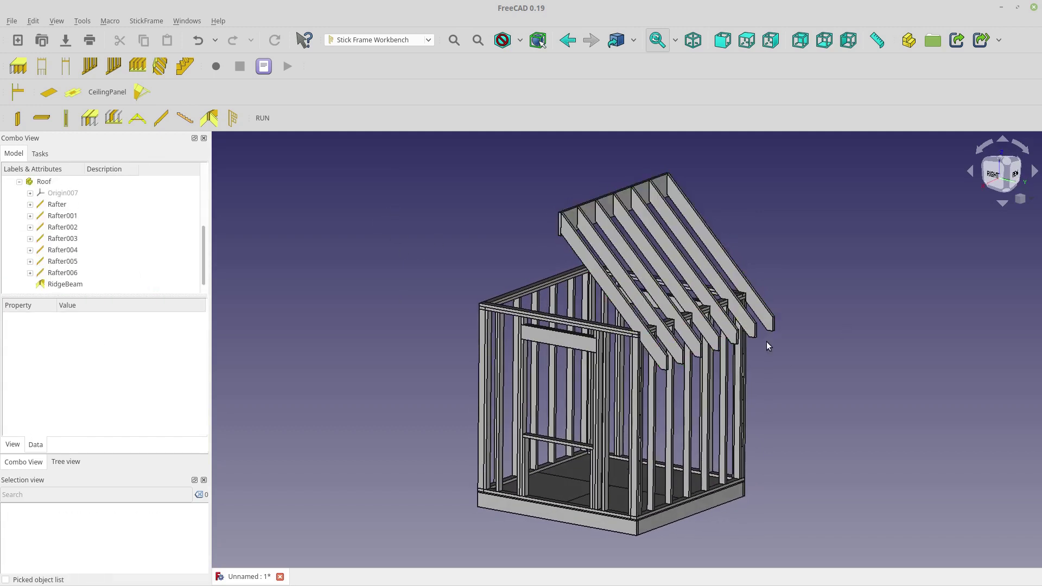
pyautogui.moveTo(845, 342); pyautogui.dragTo(745, 340, button='middle')
pyautogui.rightClick(744, 344)
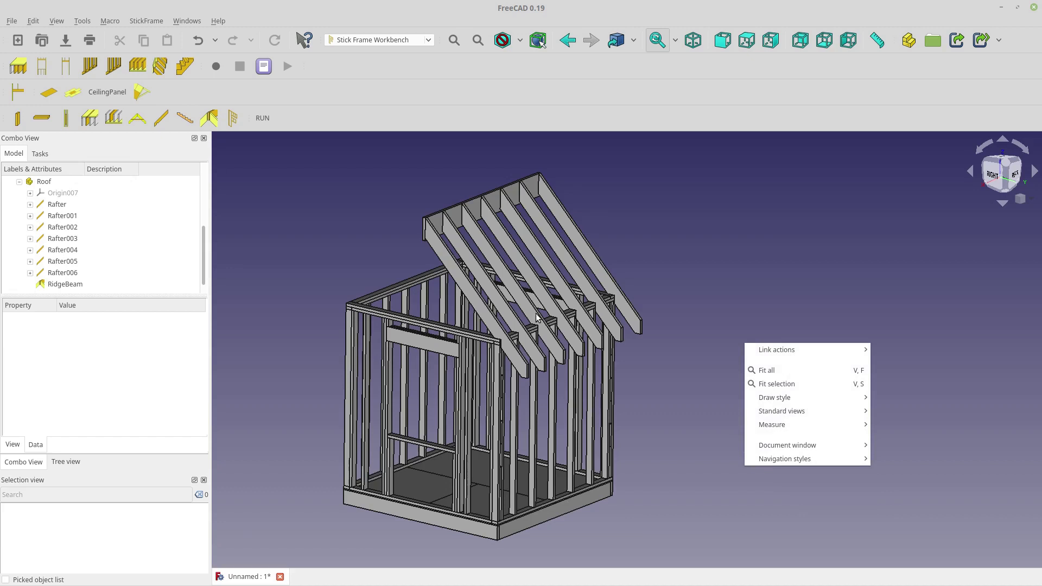
pyautogui.click(324, 288)
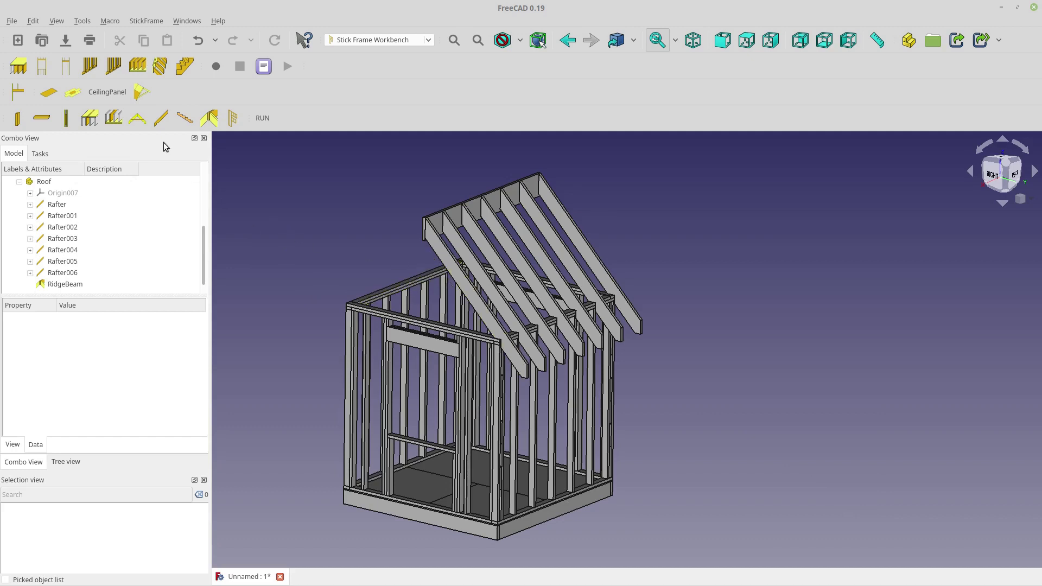
# - Add a 2438.40 by 1219.20 mm ceiling panel beside the floor and delete the extra RoofPanel
pyautogui.click(100, 95)
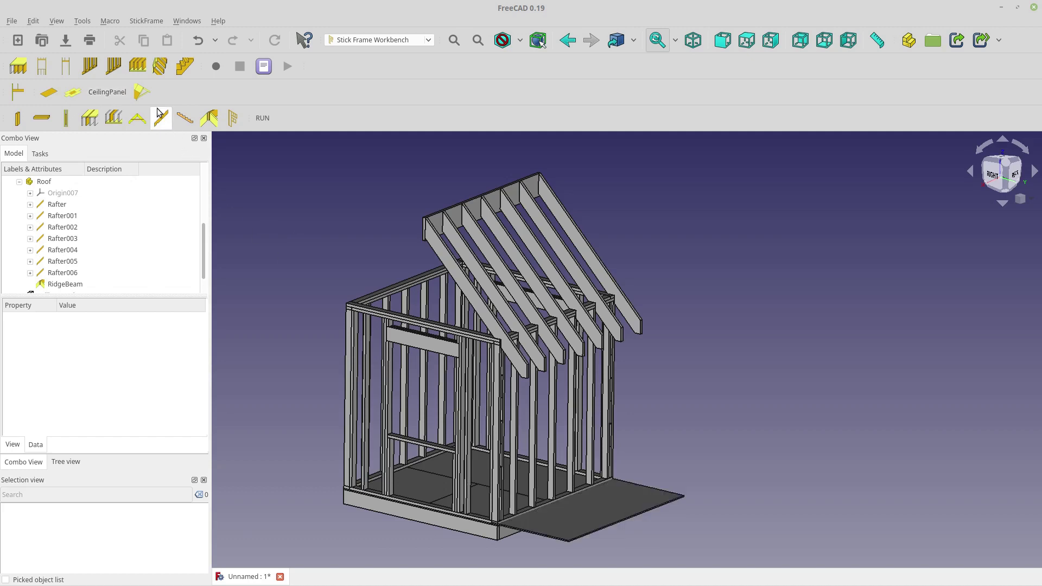
pyautogui.click(141, 93)
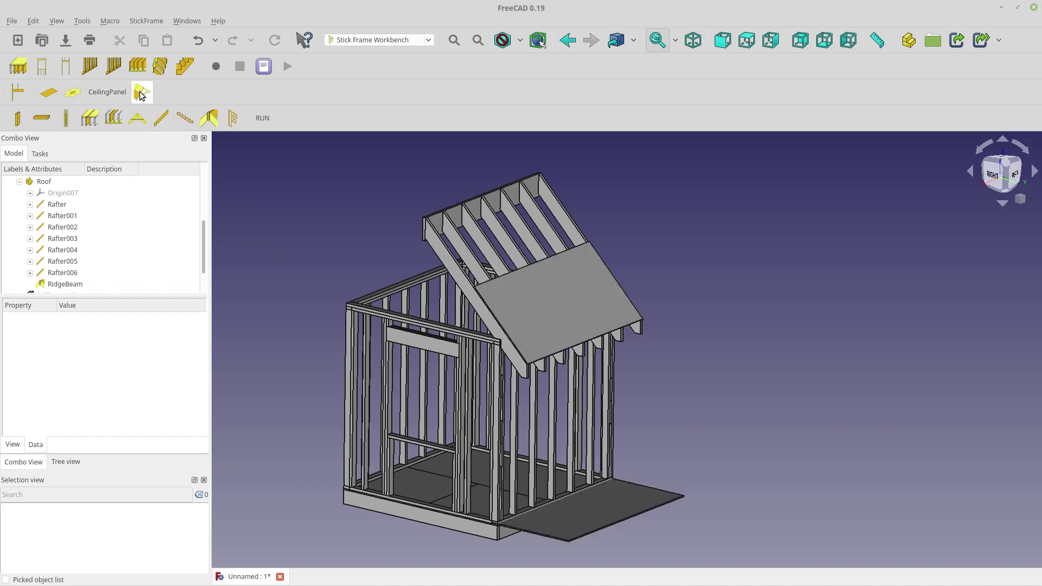
pyautogui.click(529, 300)
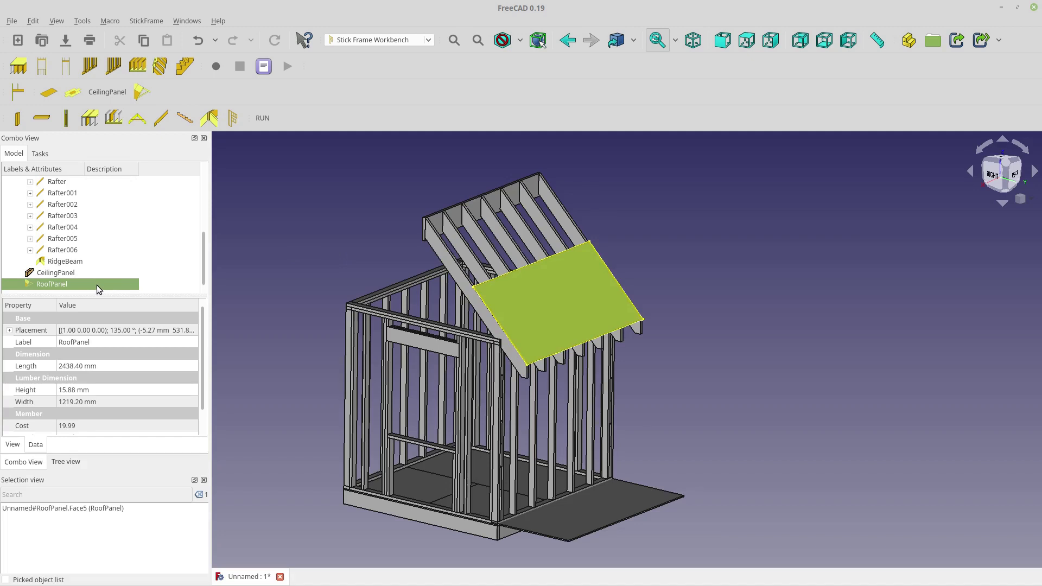
pyautogui.press('Delete')
pyautogui.click(510, 516)
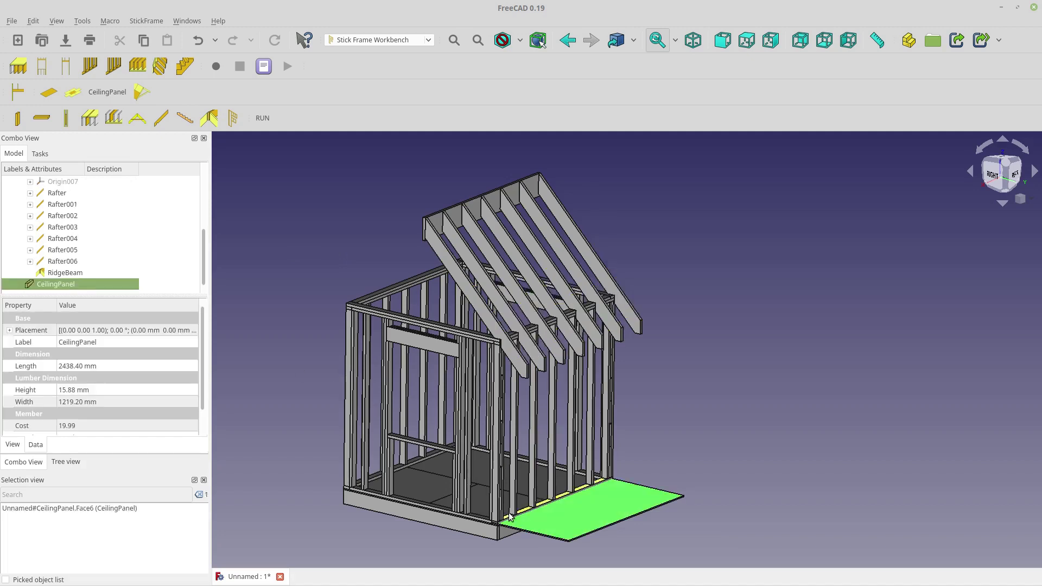
pyautogui.moveTo(648, 498); pyautogui.dragTo(605, 487, button='middle')
pyautogui.scroll(1, 605, 486)
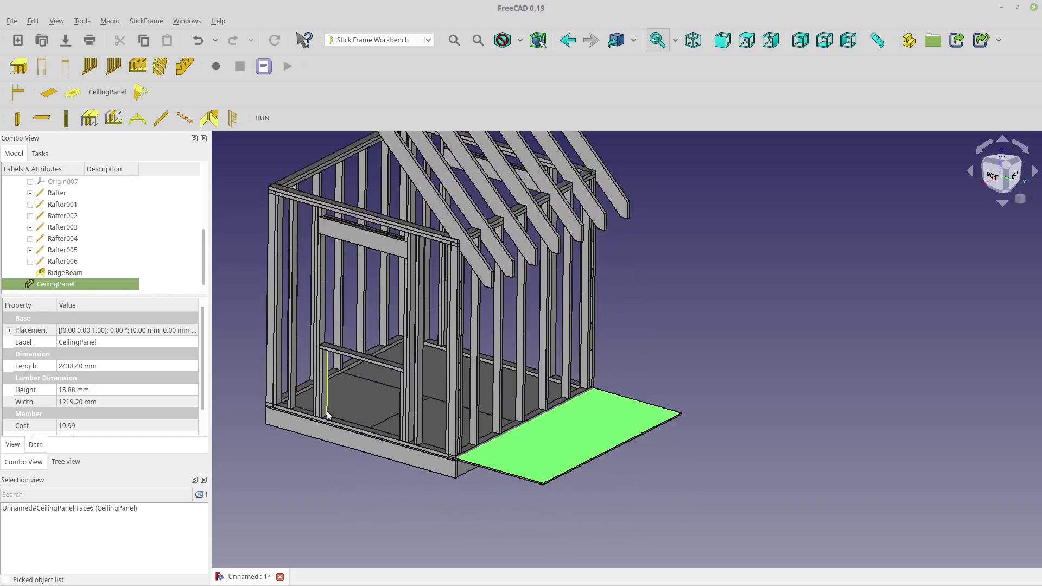
# - In Draft, move the ceiling panel from its corner up to the rafter end at the wall top
pyautogui.click(432, 40)
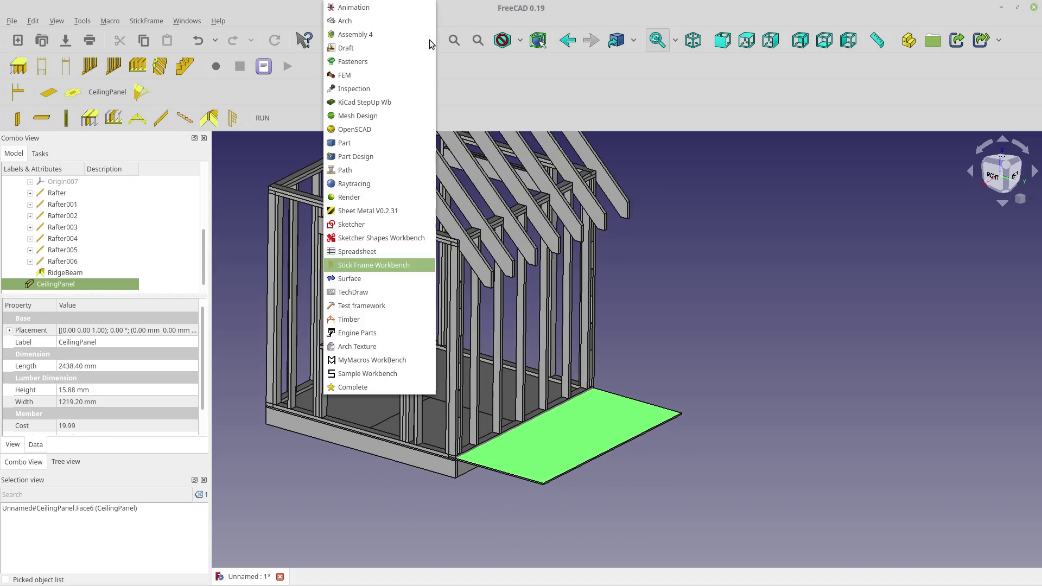
pyautogui.click(419, 46)
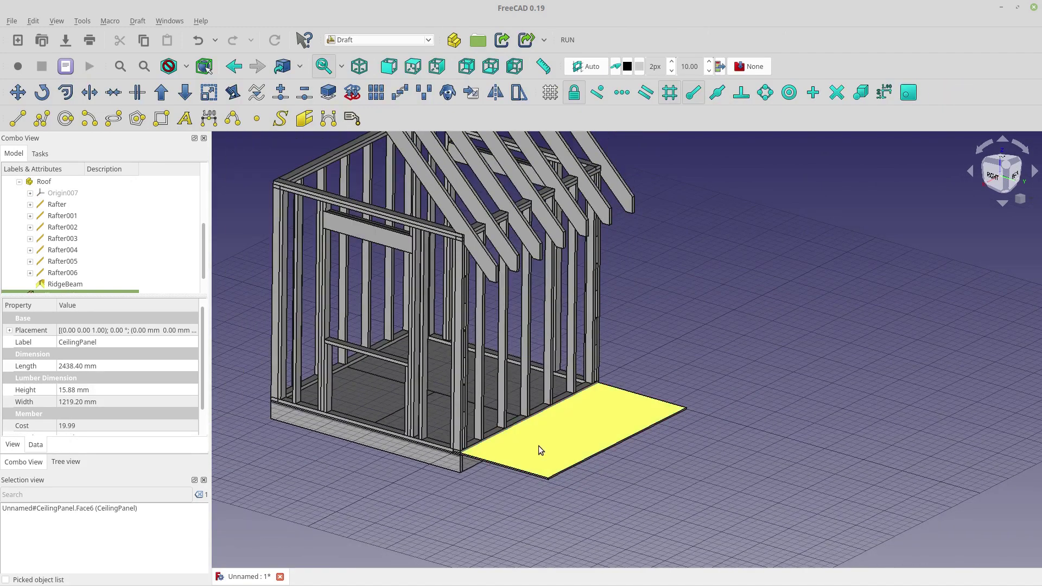
pyautogui.click(565, 465)
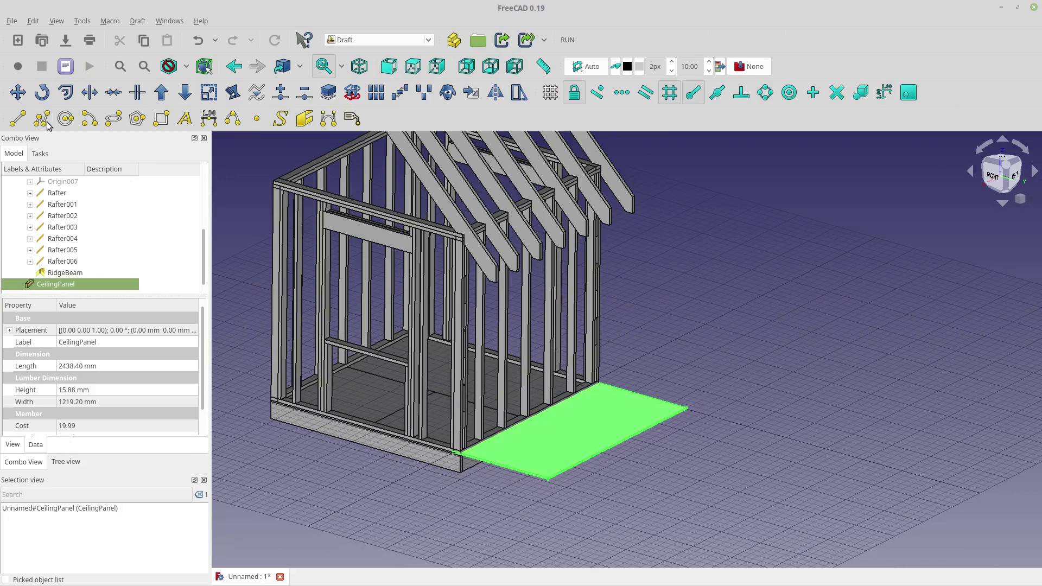
pyautogui.click(19, 94)
pyautogui.scroll(3, 543, 485)
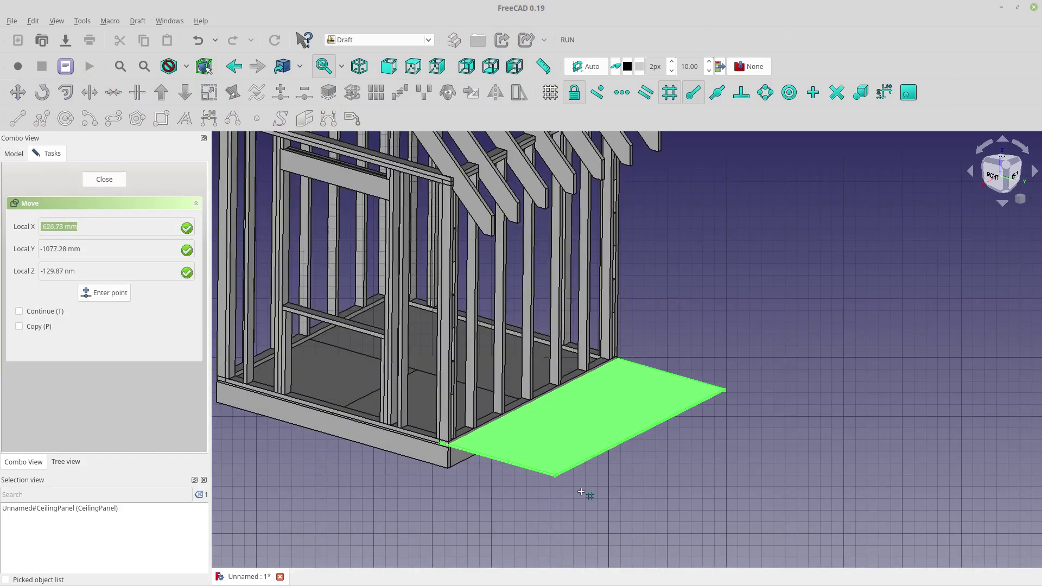
pyautogui.scroll(4, 543, 485)
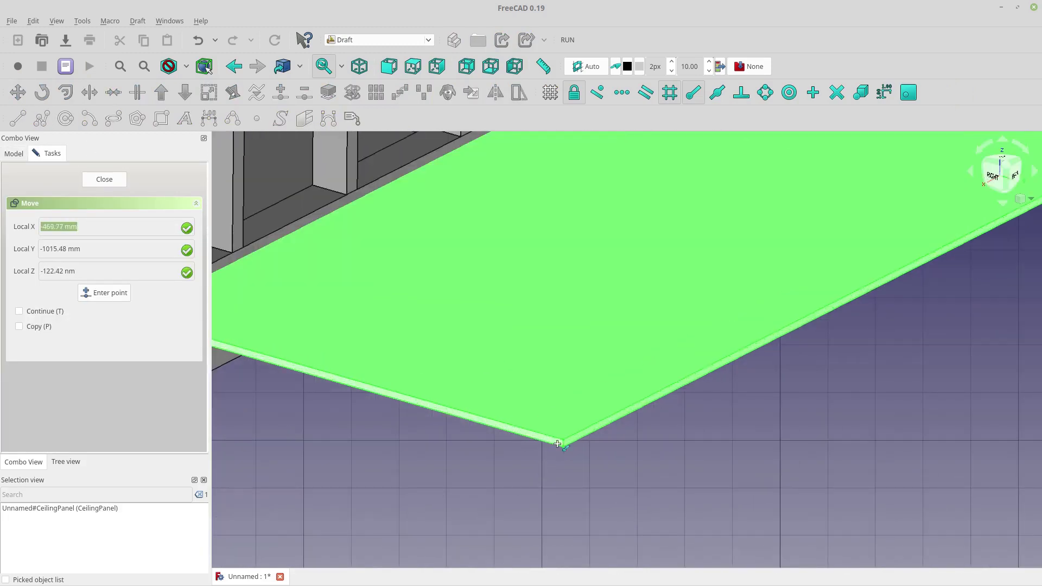
pyautogui.click(556, 445)
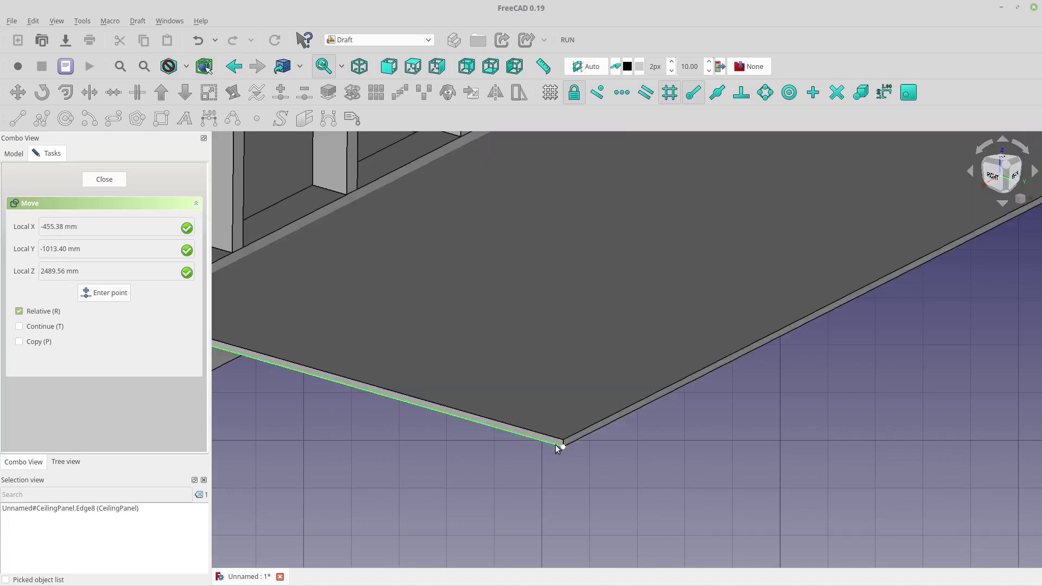
pyautogui.scroll(-10, 558, 444)
pyautogui.scroll(5, 494, 345)
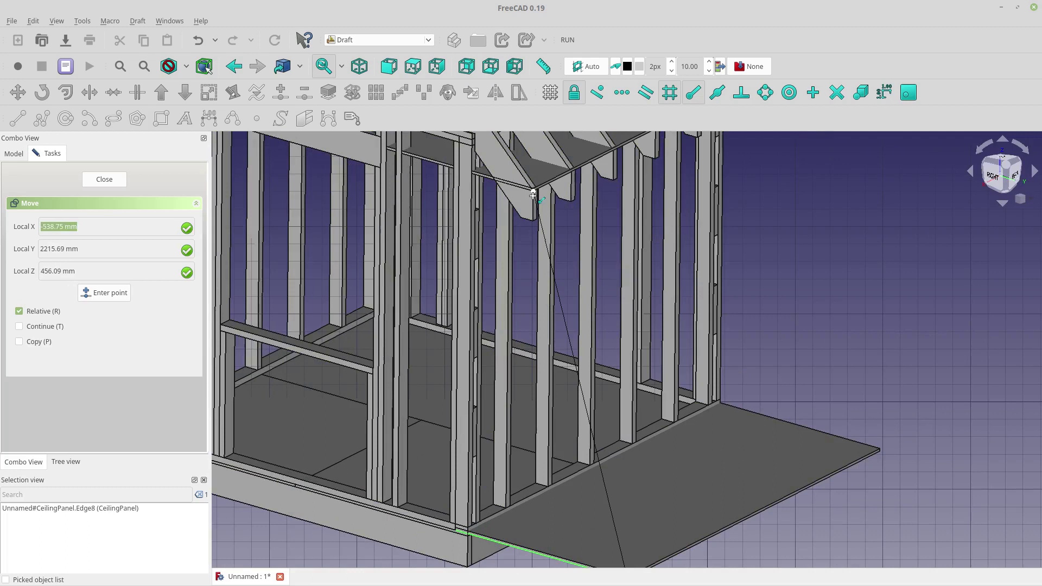
pyautogui.click(533, 194)
pyautogui.scroll(-5, 556, 238)
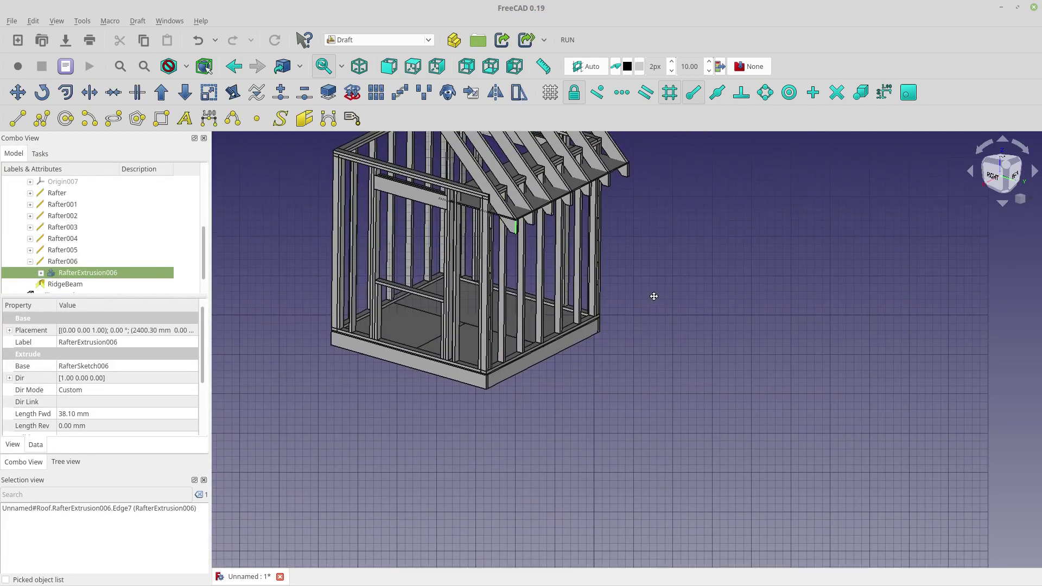
# - Align the Draft working plane to the rim joist's outer face
pyautogui.moveTo(654, 297)
pyautogui.mouseDown(button='middle')
pyautogui.moveTo(667, 276)
pyautogui.moveTo(664, 296)
pyautogui.mouseUp(button='middle')
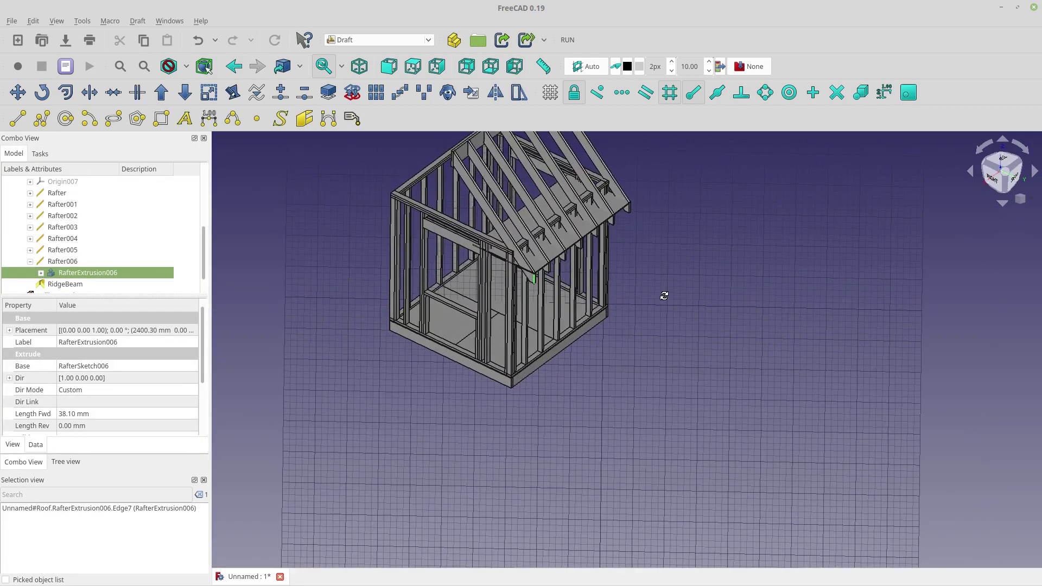
pyautogui.click(447, 358)
pyautogui.scroll(2, 459, 368)
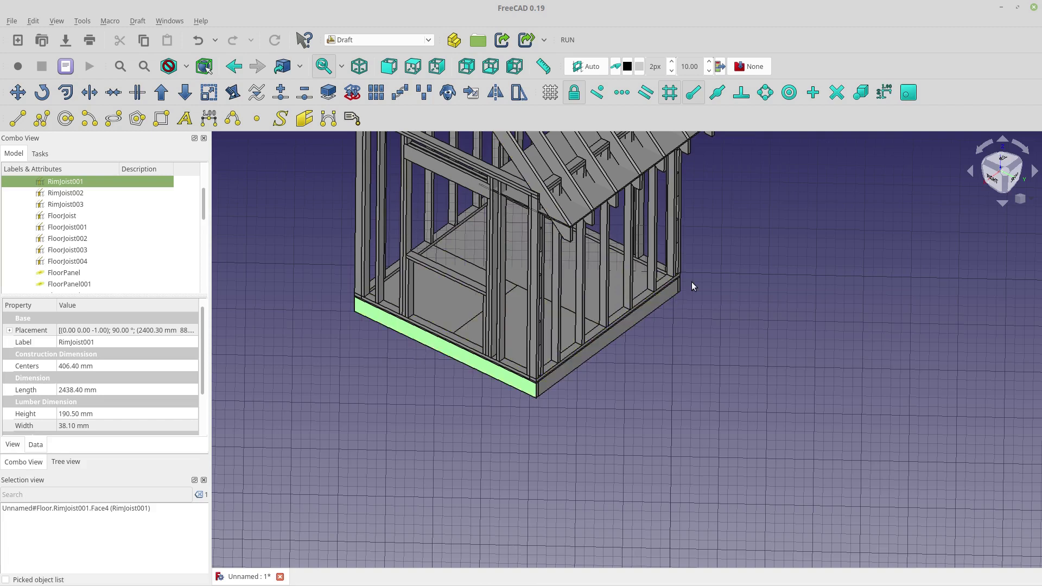
pyautogui.click(594, 69)
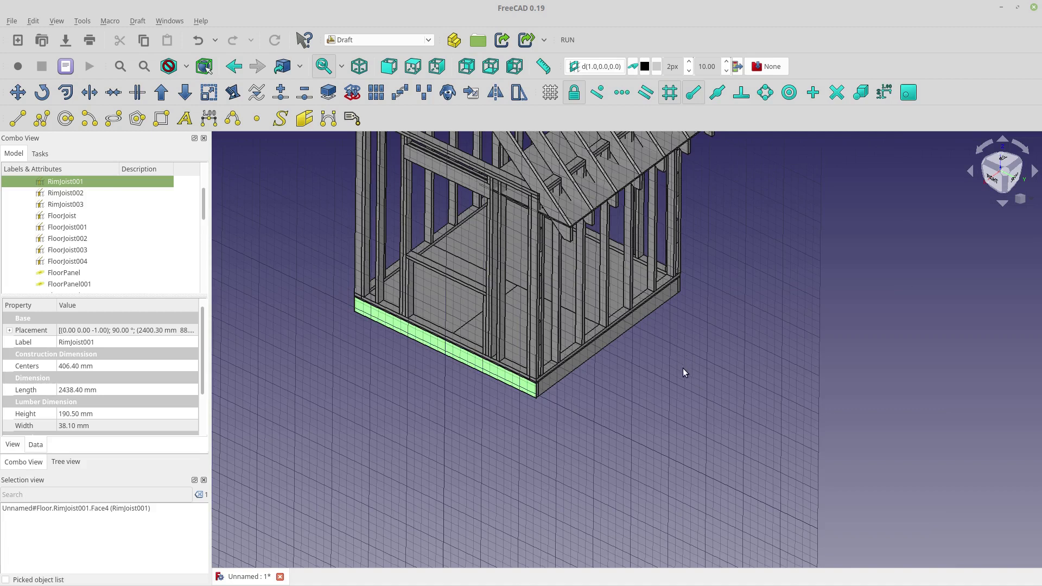
pyautogui.scroll(-5, 683, 368)
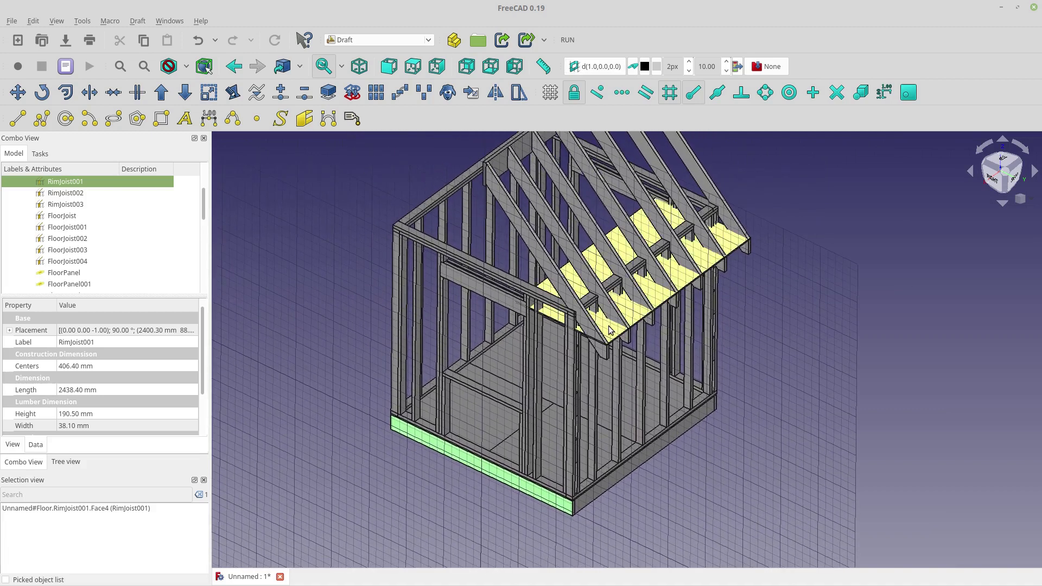
# - Rotate the ceiling panel about the roof corner by about 44.91° onto the rafter slope
pyautogui.click(610, 330)
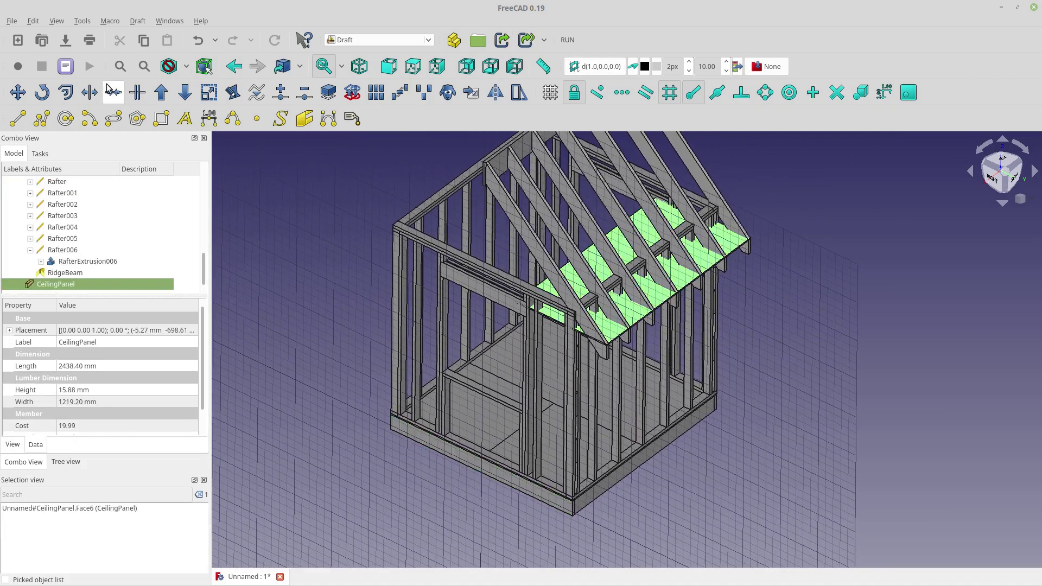
pyautogui.click(41, 93)
pyautogui.scroll(5, 635, 317)
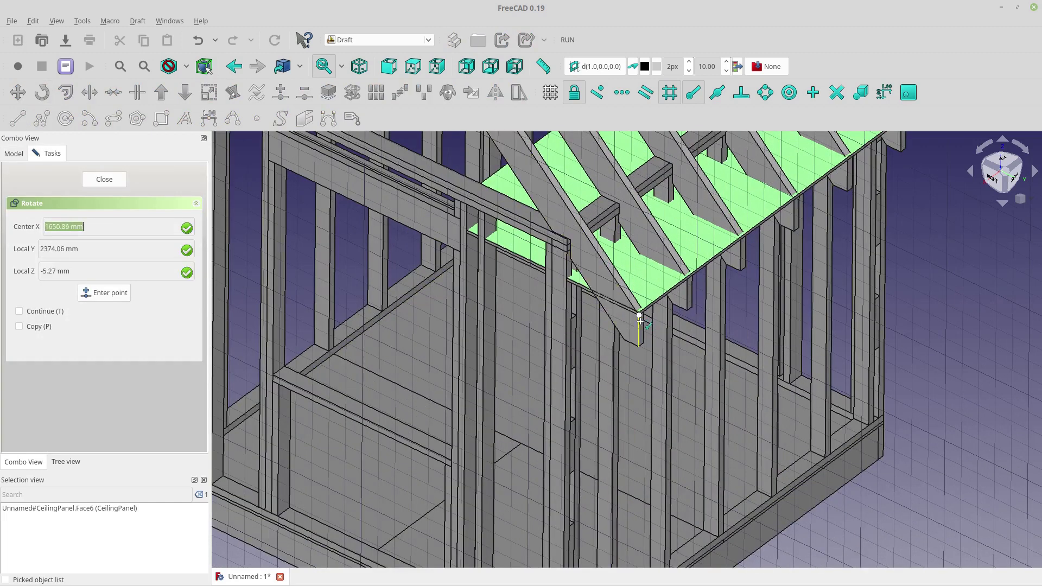
pyautogui.scroll(4, 635, 312)
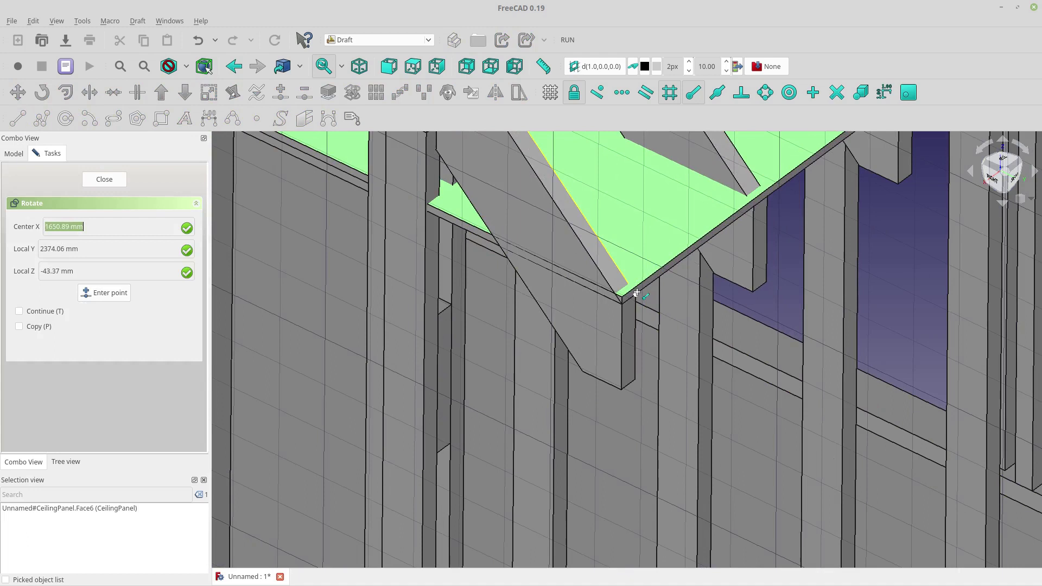
pyautogui.click(628, 299)
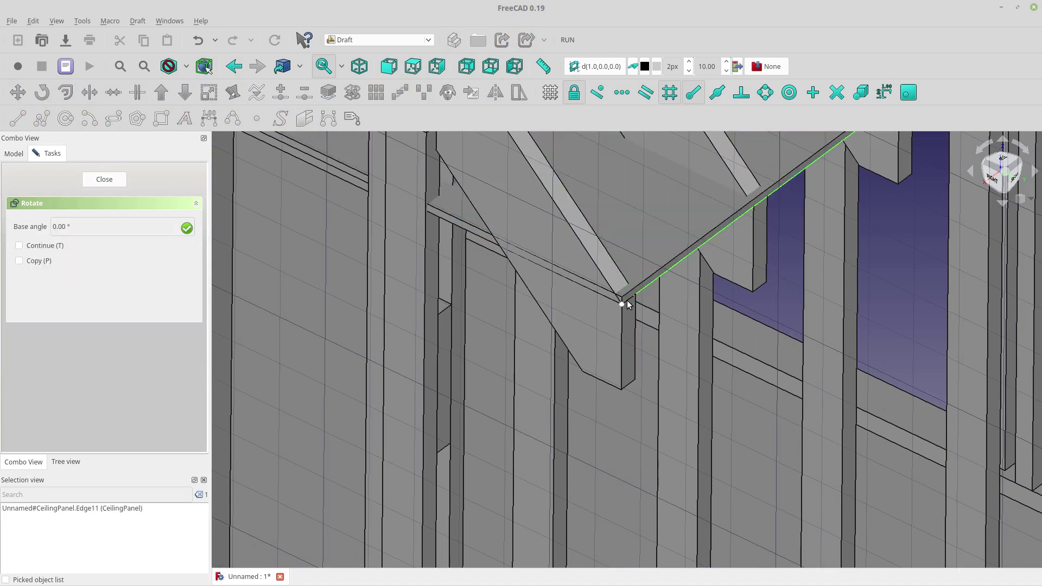
pyautogui.scroll(-2, 628, 301)
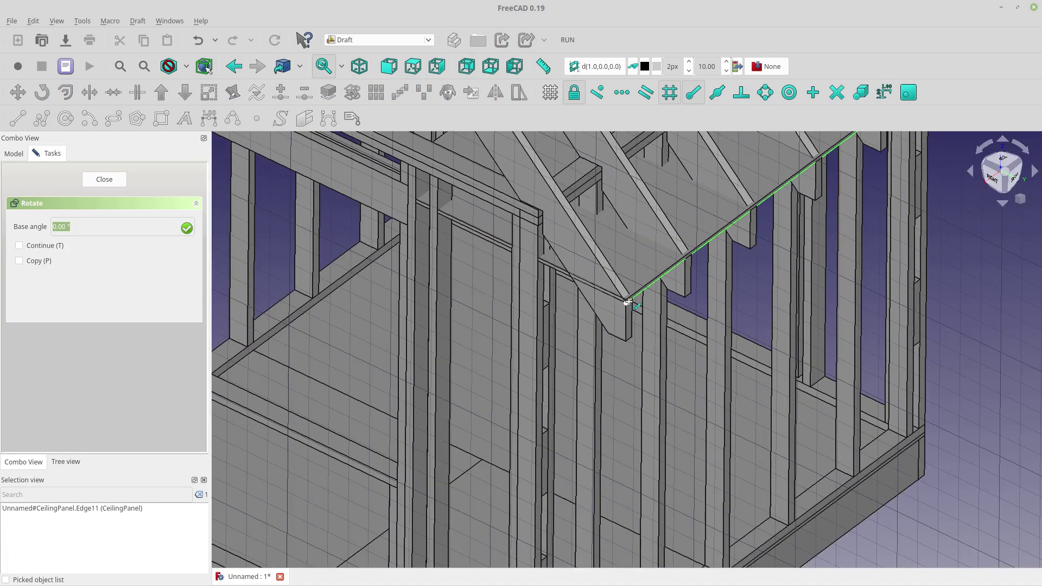
pyautogui.click(442, 216)
pyautogui.scroll(-3, 442, 217)
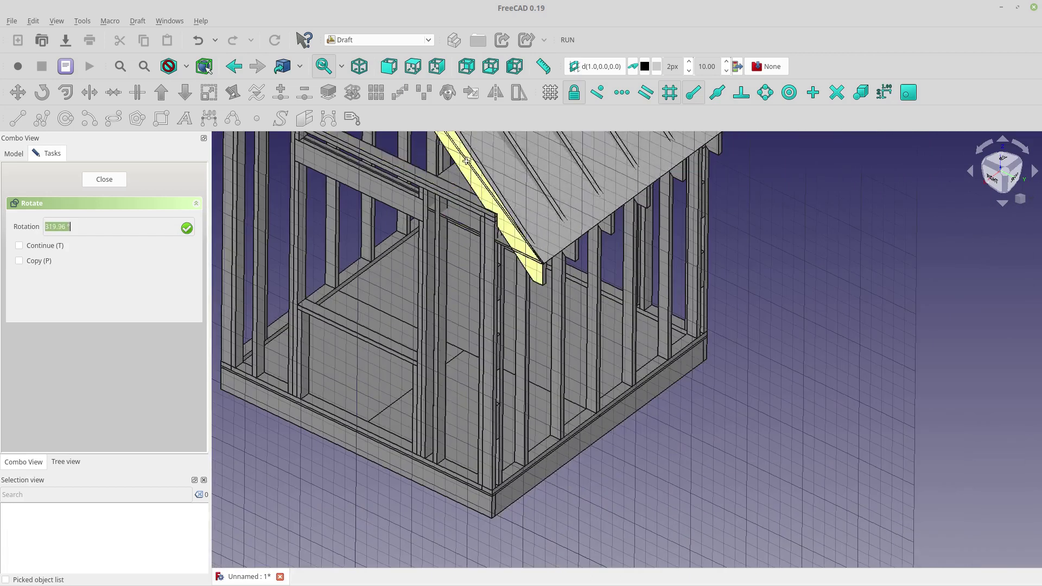
pyautogui.scroll(-6, 464, 145)
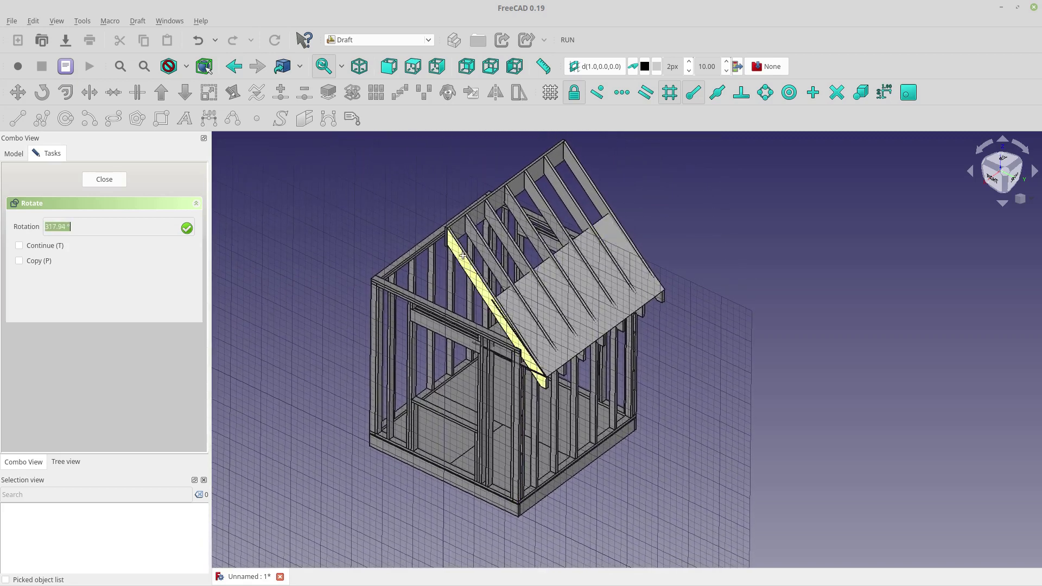
pyautogui.click(465, 256)
pyautogui.click(465, 255)
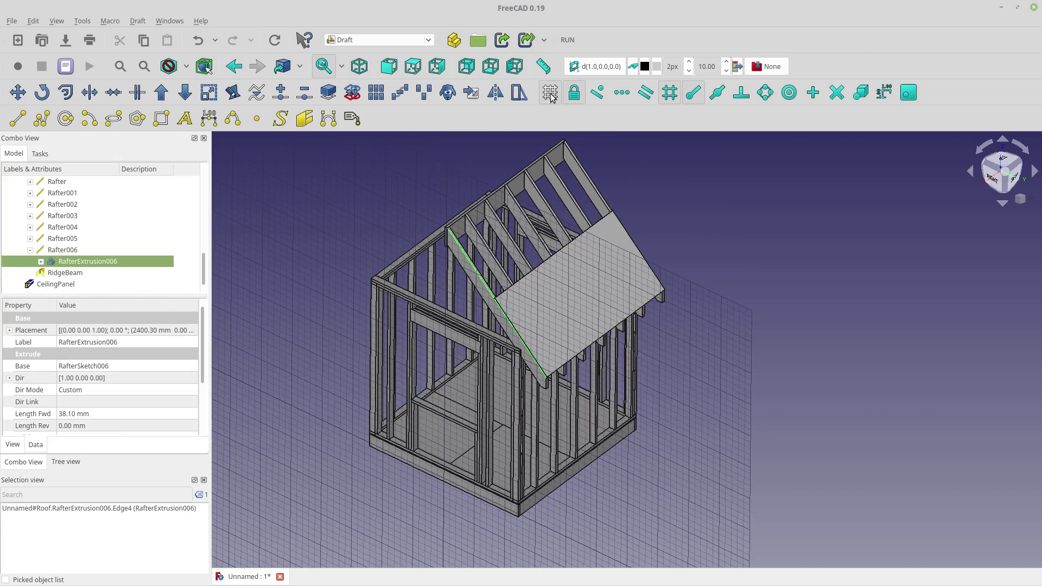
pyautogui.scroll(4, 572, 374)
# - Copy and paste the tilted roof panel as CeilingPanel001, then bring up its context menu
pyautogui.scroll(-4, 545, 256)
pyautogui.click(546, 256)
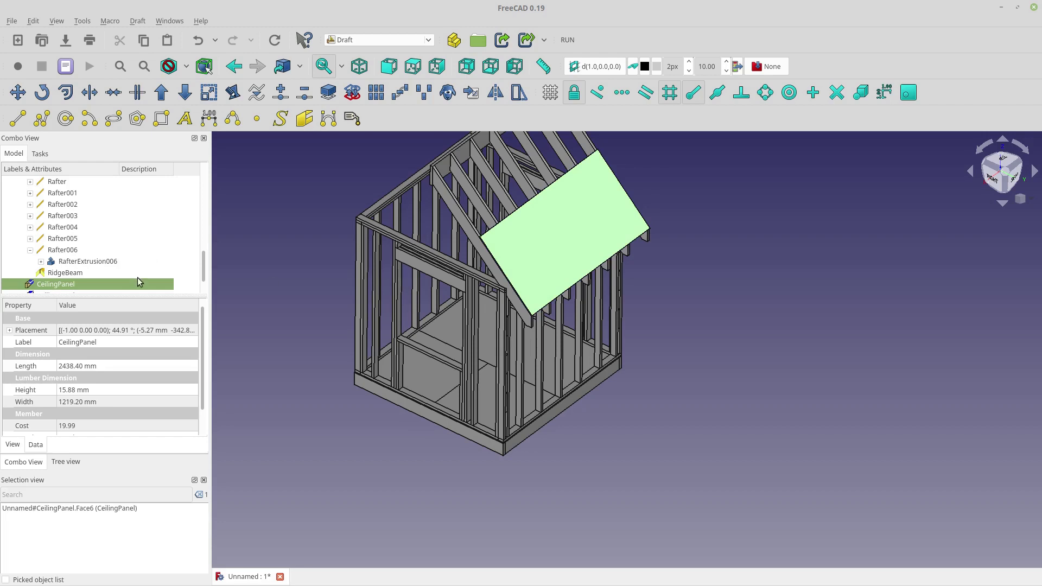
pyautogui.hotkey('ctrl', 'c')
pyautogui.hotkey('ctrl', 'v')
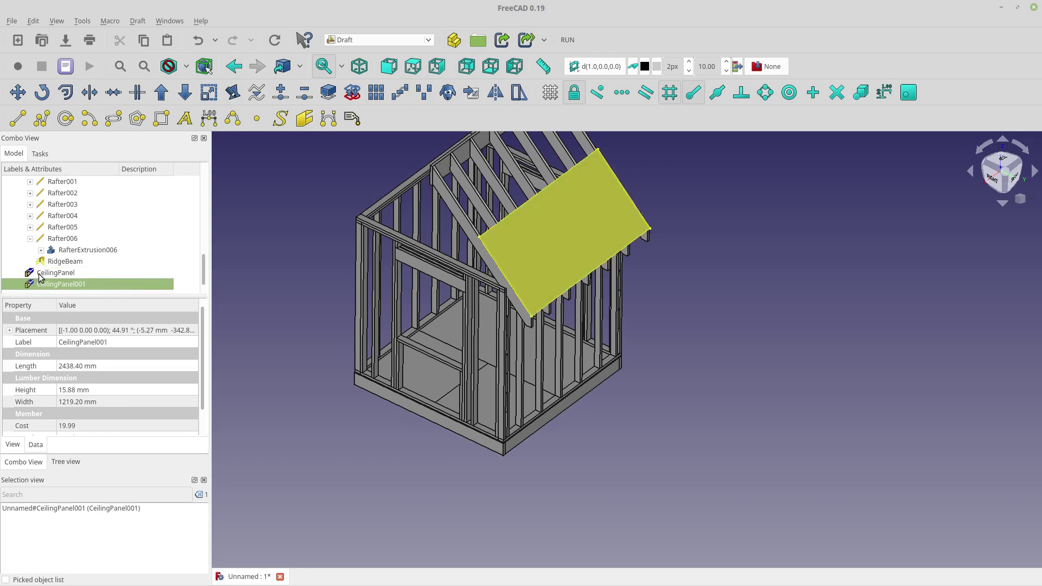
pyautogui.rightClick(46, 283)
# - Transform CeilingPanel001 with a 4 ft increment, sliding it one step up the slope
pyautogui.moveTo(53, 224)
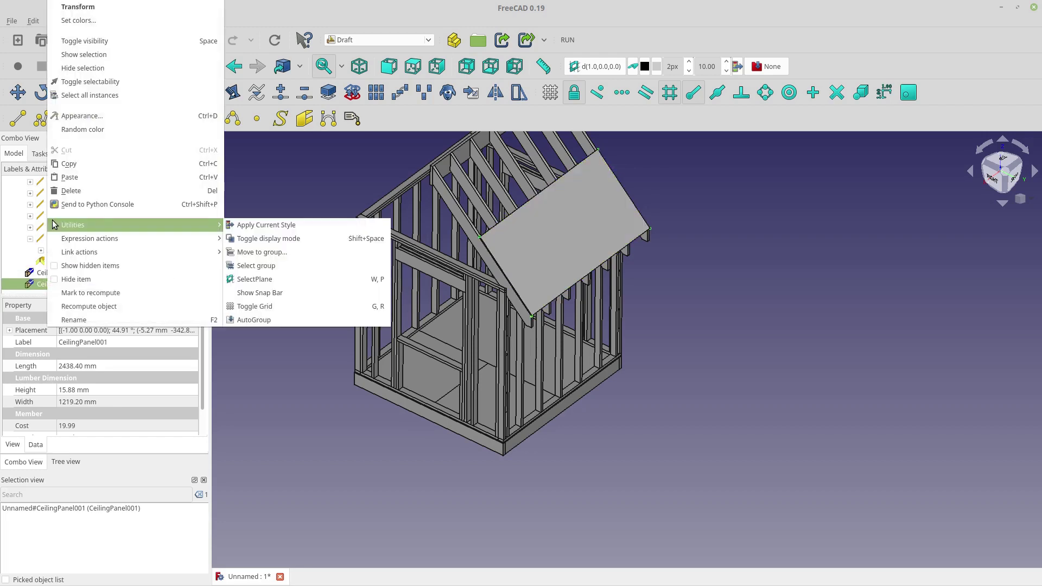
pyautogui.click(81, 7)
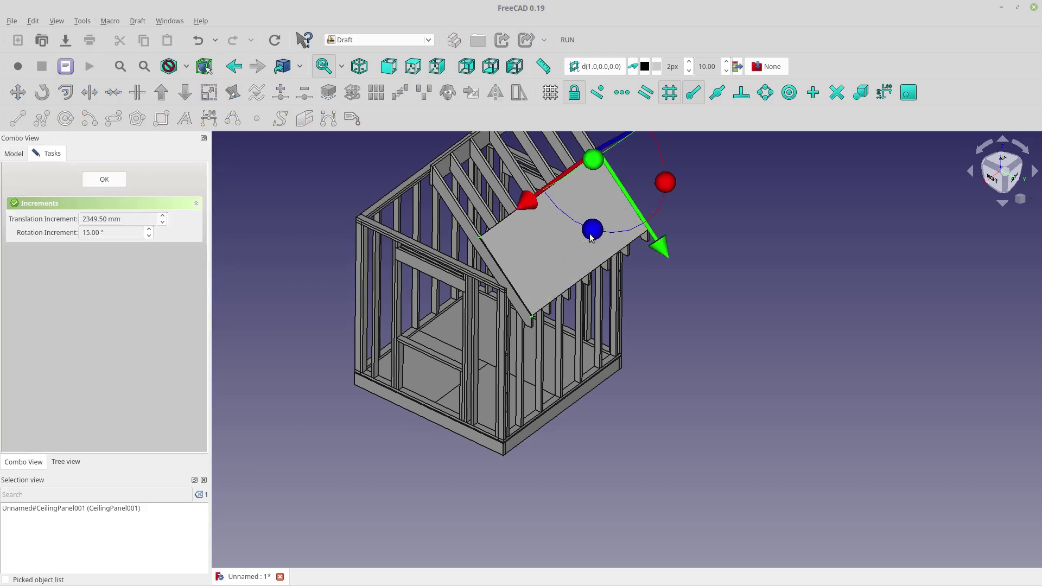
pyautogui.tripleClick(121, 219)
pyautogui.write('4ft')
pyautogui.moveTo(658, 246); pyautogui.dragTo(548, 188)
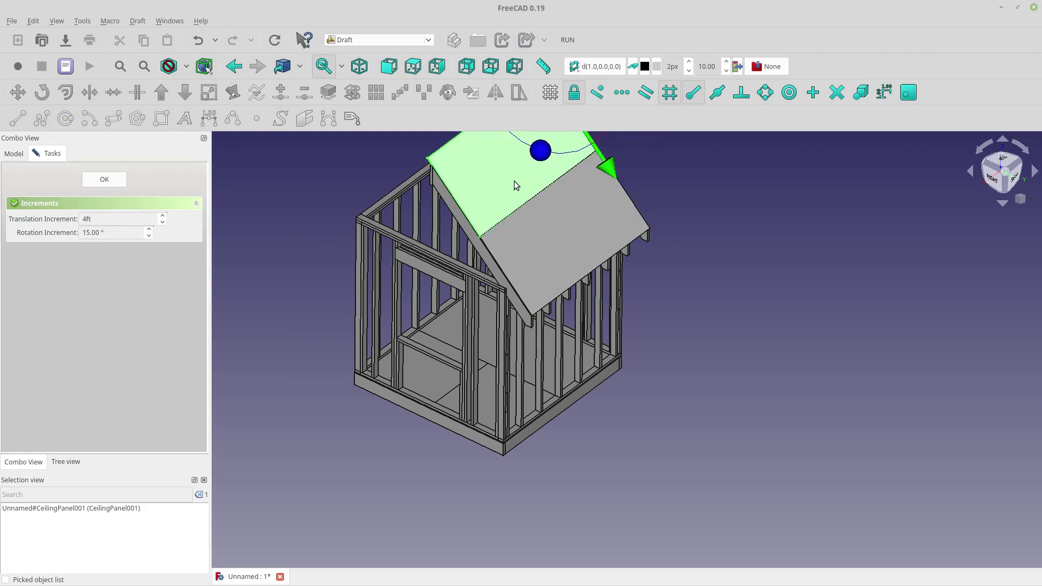
pyautogui.scroll(-3, 542, 179)
pyautogui.moveTo(588, 176); pyautogui.dragTo(614, 332, button='middle')
# - Shift the panel one step across the roof and confirm its new position
pyautogui.scroll(3, 382, 349)
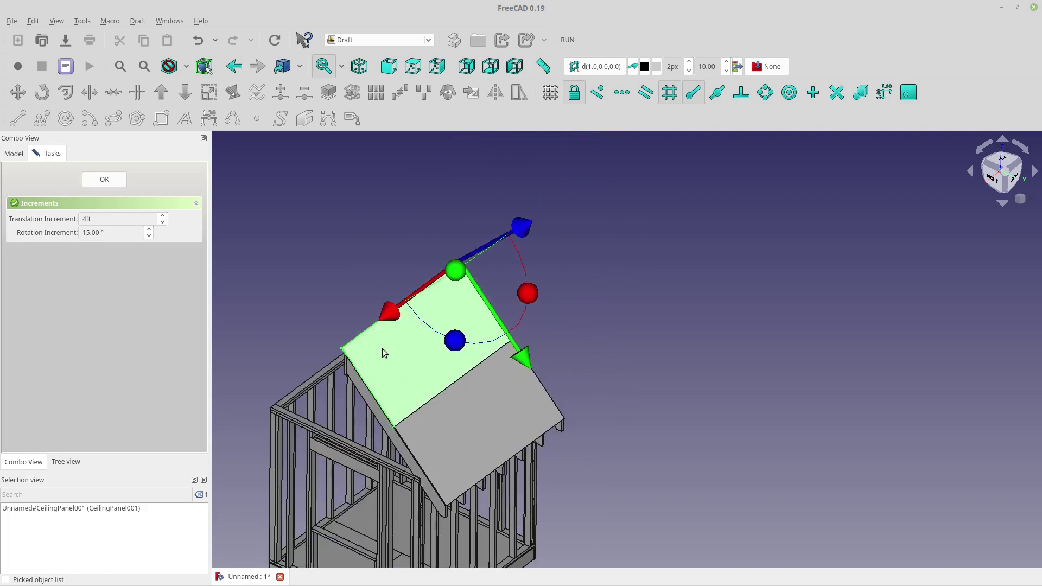
pyautogui.scroll(4, 624, 337)
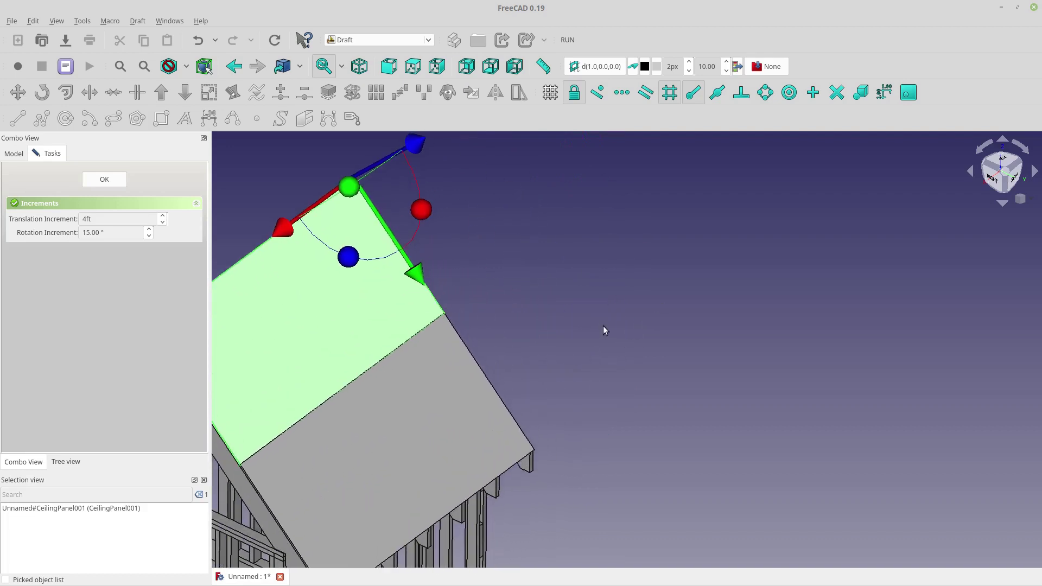
pyautogui.moveTo(605, 328); pyautogui.dragTo(737, 288, button='middle')
pyautogui.moveTo(431, 181); pyautogui.dragTo(456, 175)
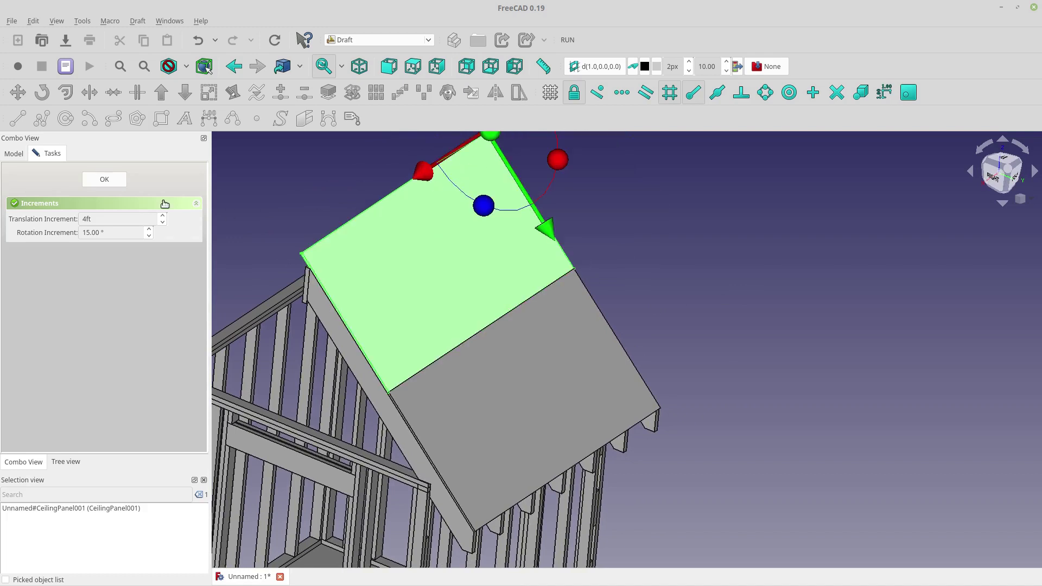
pyautogui.click(114, 183)
pyautogui.scroll(-5, 352, 266)
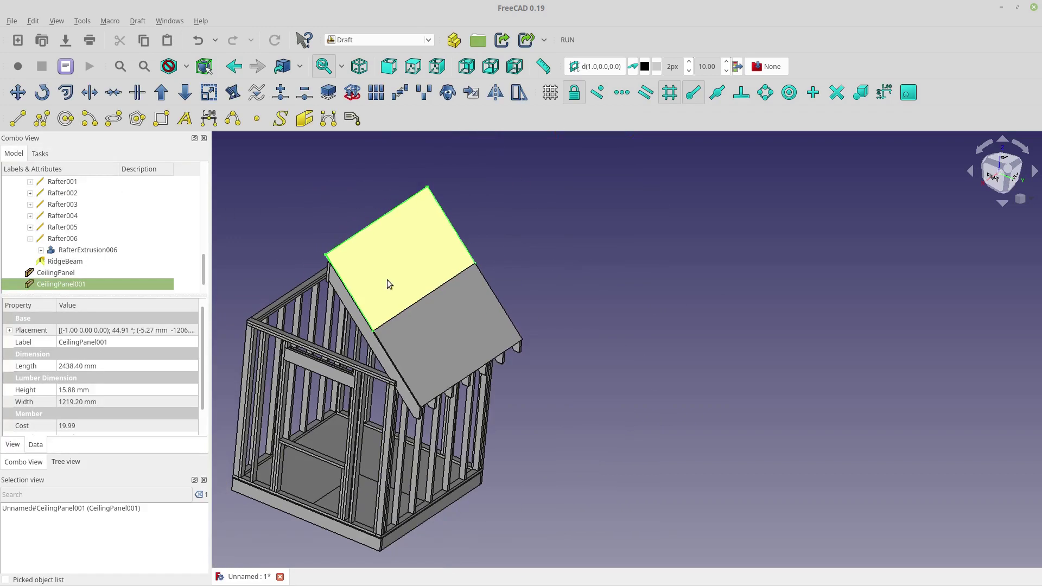
pyautogui.click(633, 330)
pyautogui.moveTo(633, 331); pyautogui.dragTo(650, 286, button='middle')
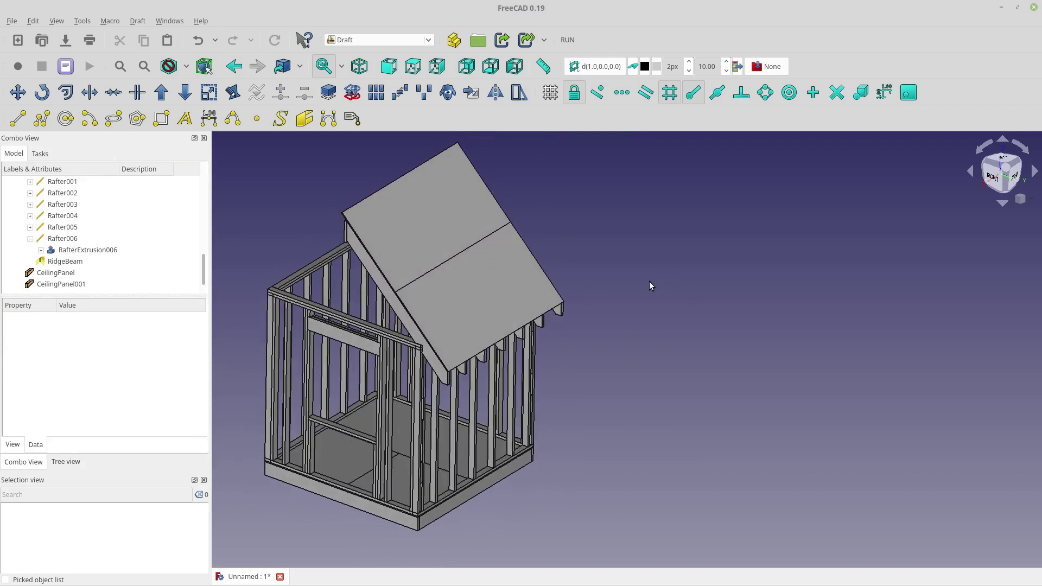
# - Open the recent file obj2Code.FCStd
pyautogui.click(11, 21)
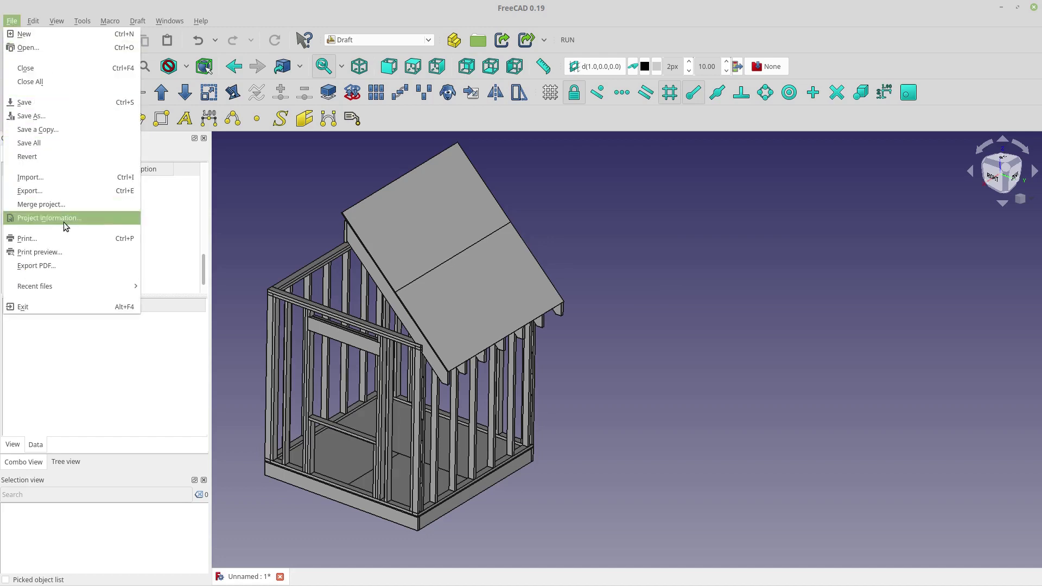
pyautogui.moveTo(68, 283)
pyautogui.click(158, 302)
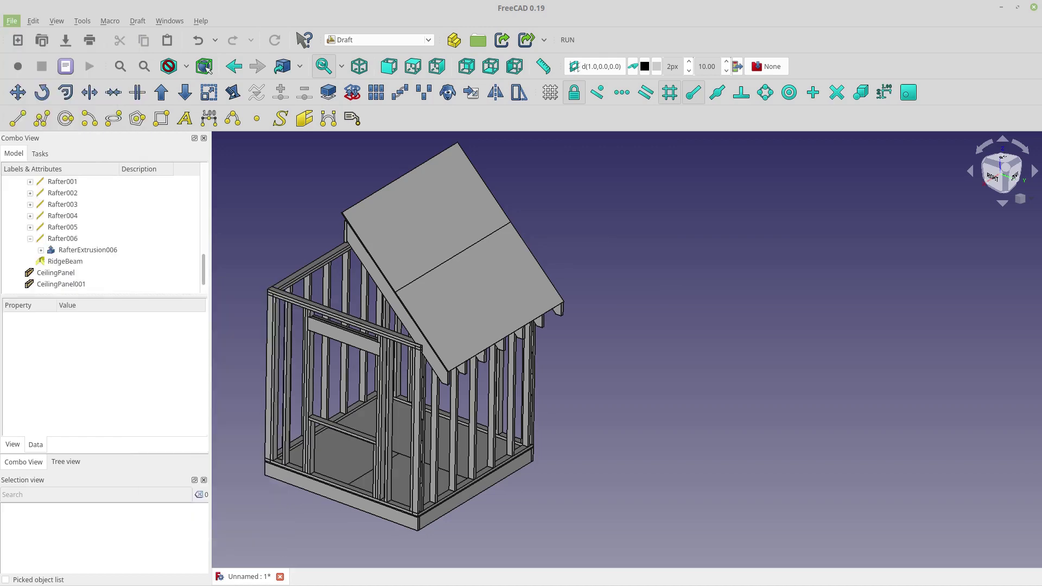
# - Expand Roof Shingle > Pad in the tree and select SketchRoofShingle
pyautogui.click(587, 428)
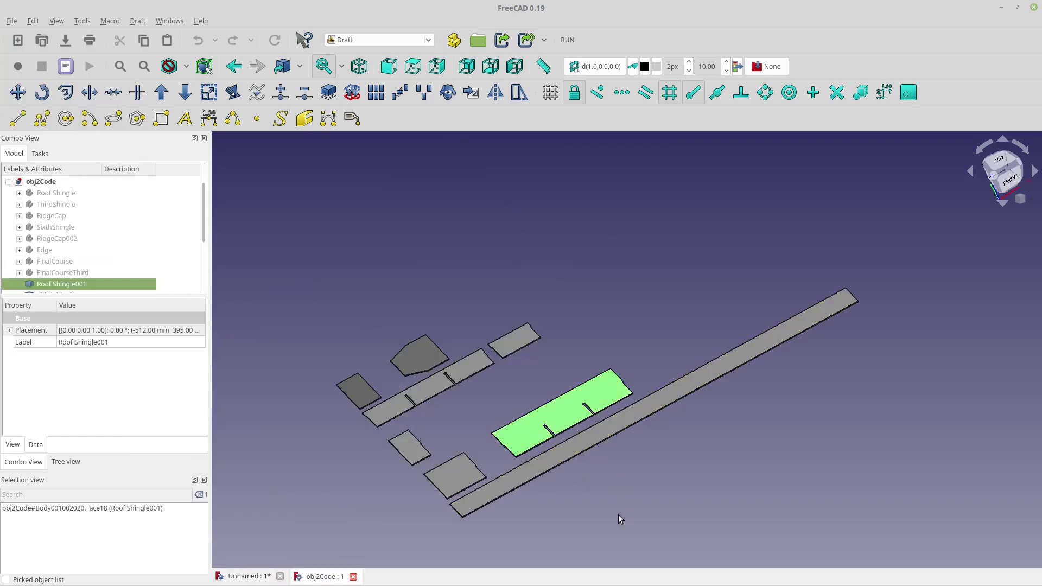
pyautogui.scroll(5, 535, 458)
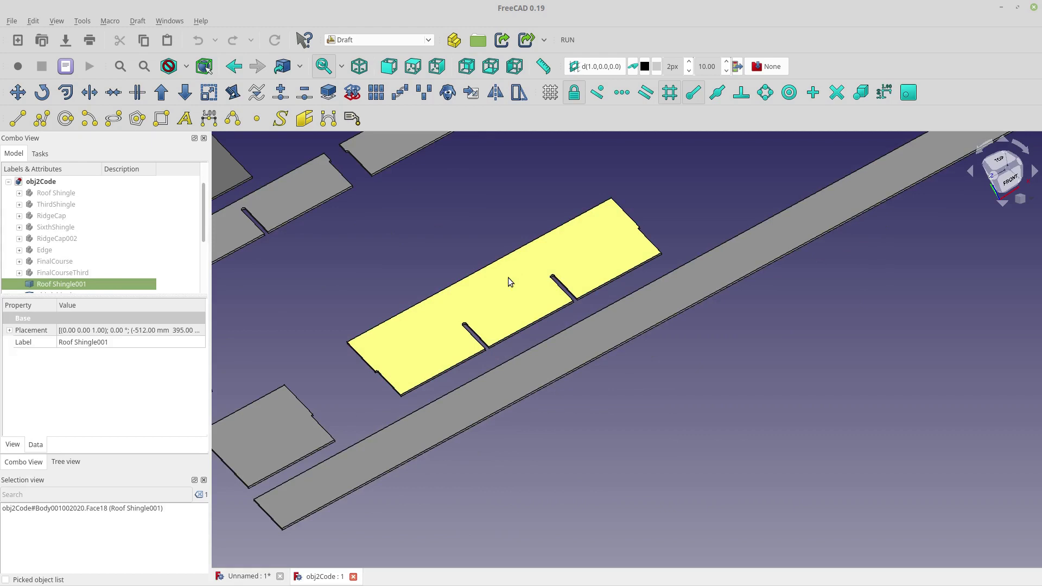
pyautogui.click(19, 193)
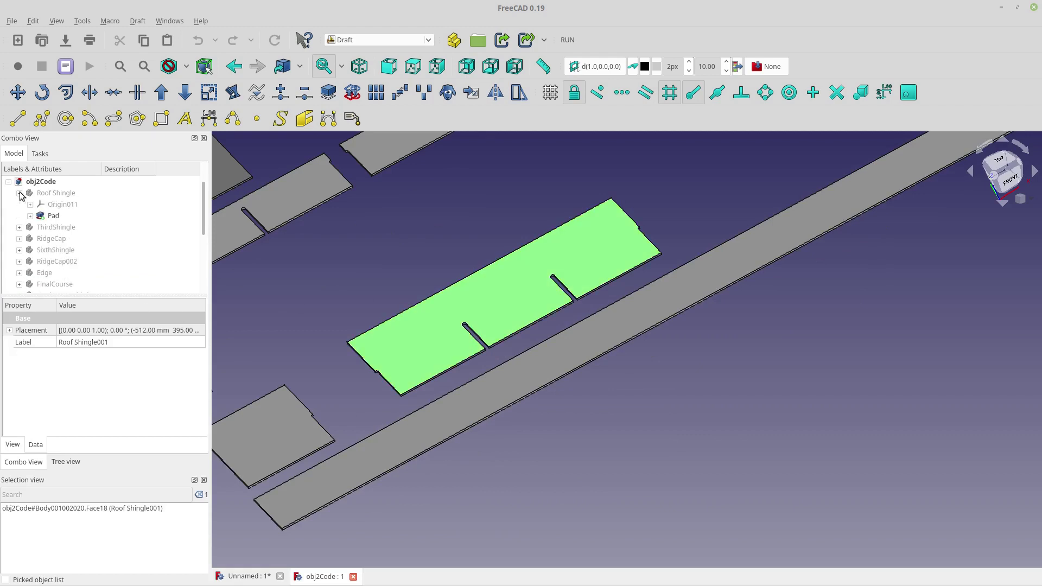
pyautogui.click(30, 216)
pyautogui.click(78, 229)
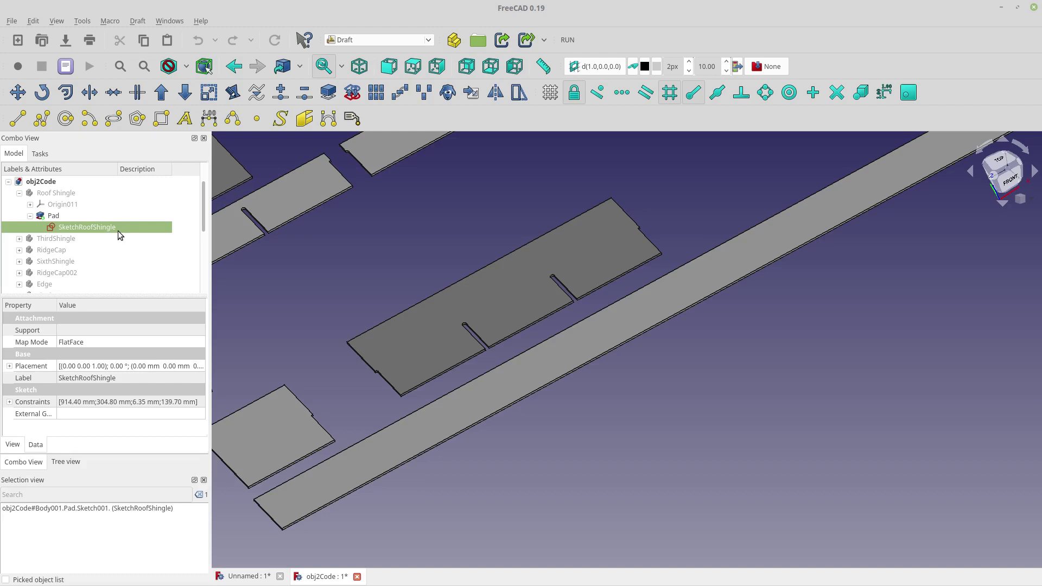
pyautogui.press('Return')
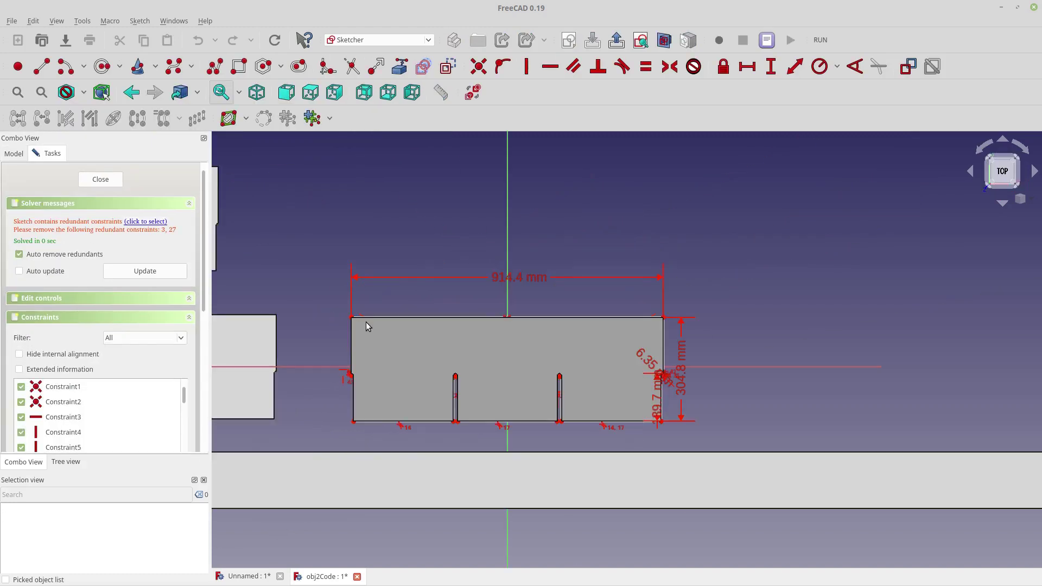
pyautogui.scroll(2, 494, 448)
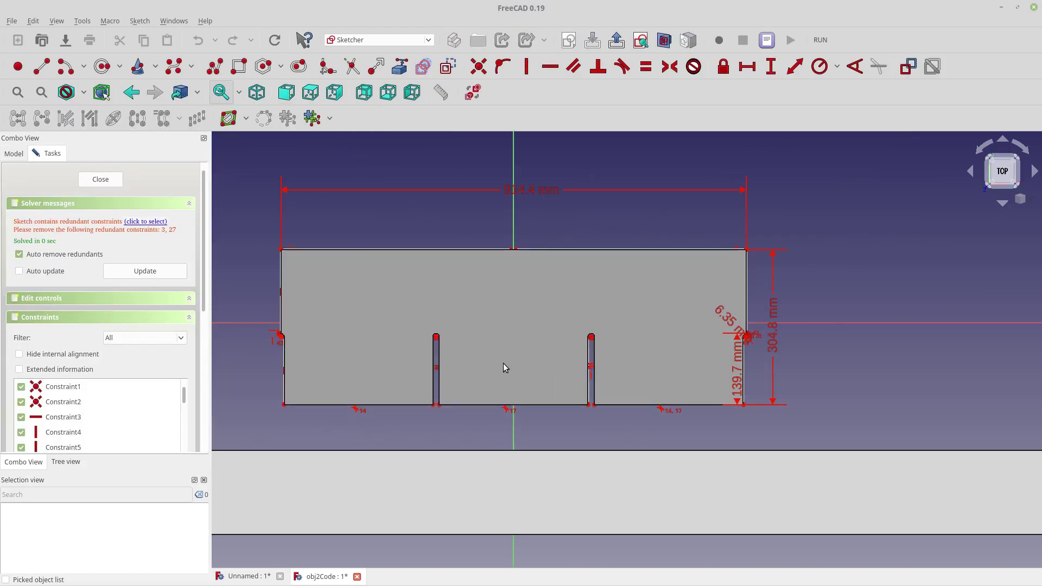
pyautogui.click(530, 323)
pyautogui.click(14, 153)
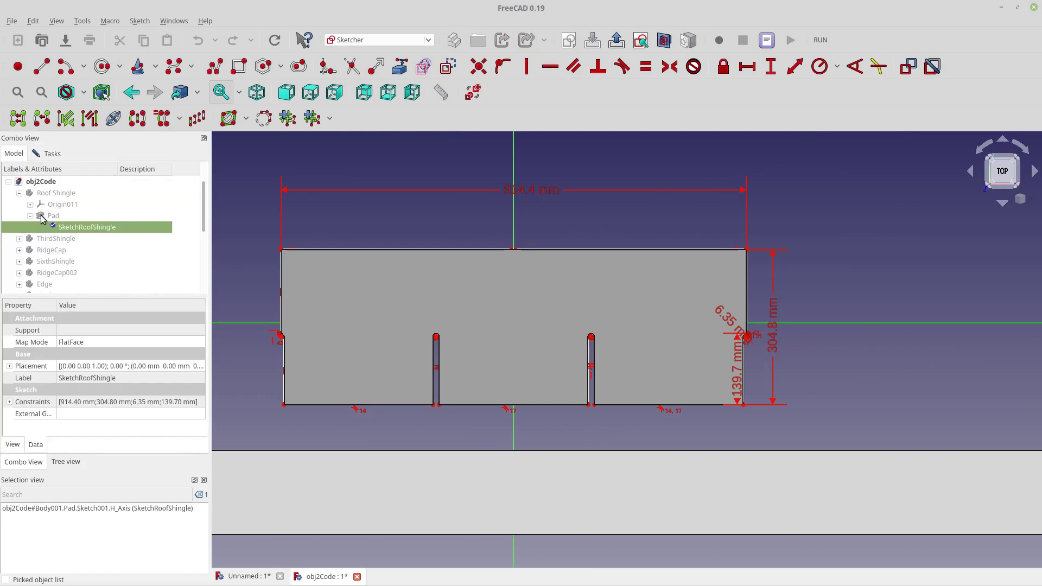
pyautogui.click(44, 219)
pyautogui.scroll(-5, 65, 255)
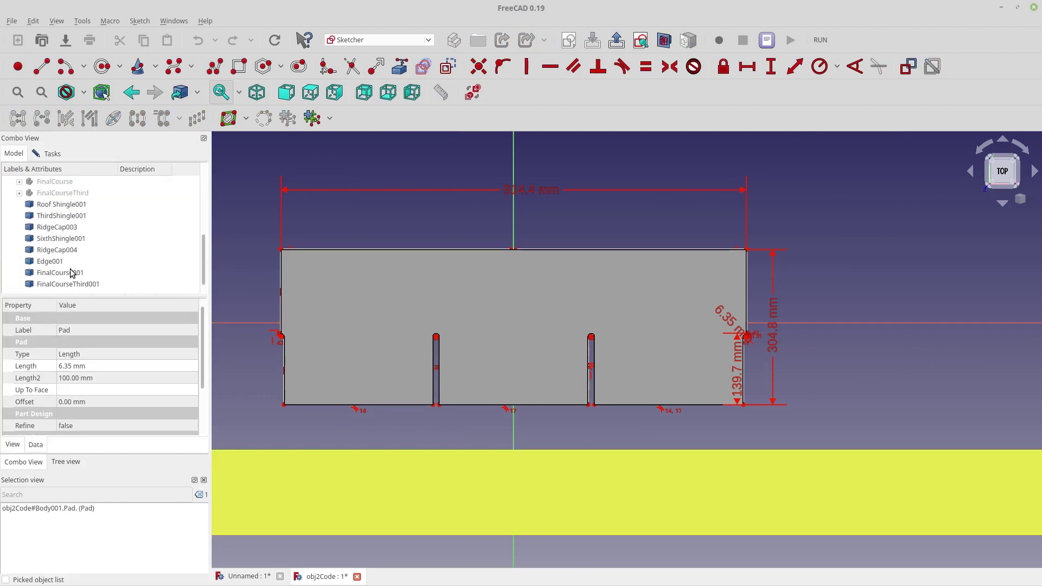
pyautogui.click(56, 204)
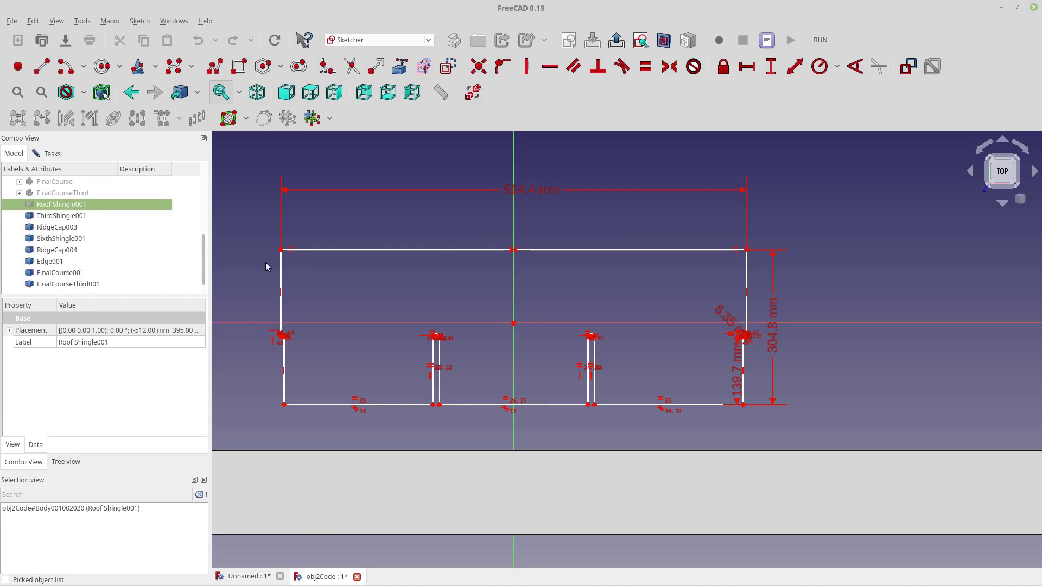
pyautogui.scroll(3, 65, 222)
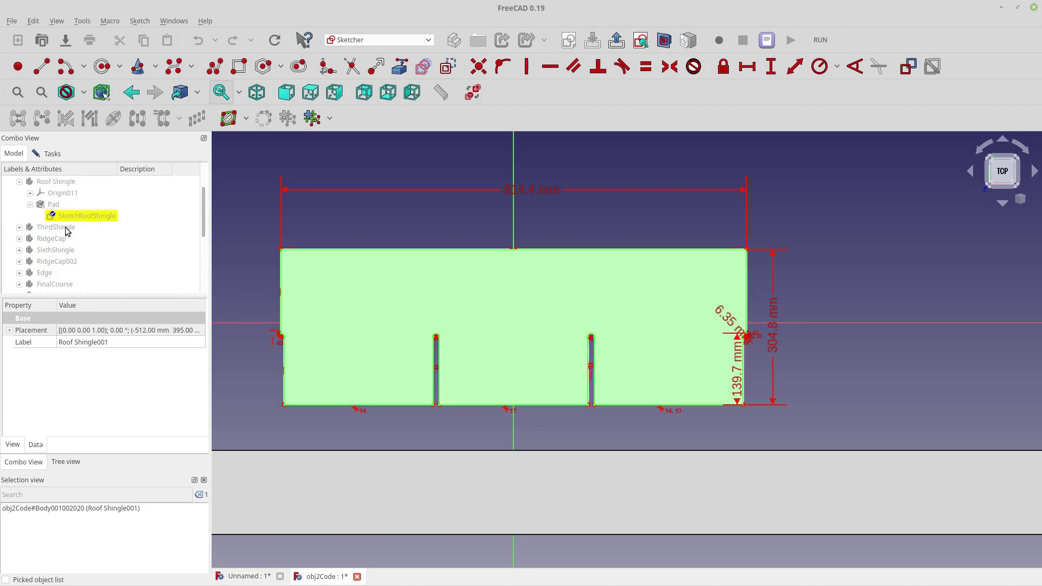
pyautogui.click(44, 156)
# - Finish editing the sketch and select Roof Shingle001 in the obj2Code tree
pyautogui.click(94, 178)
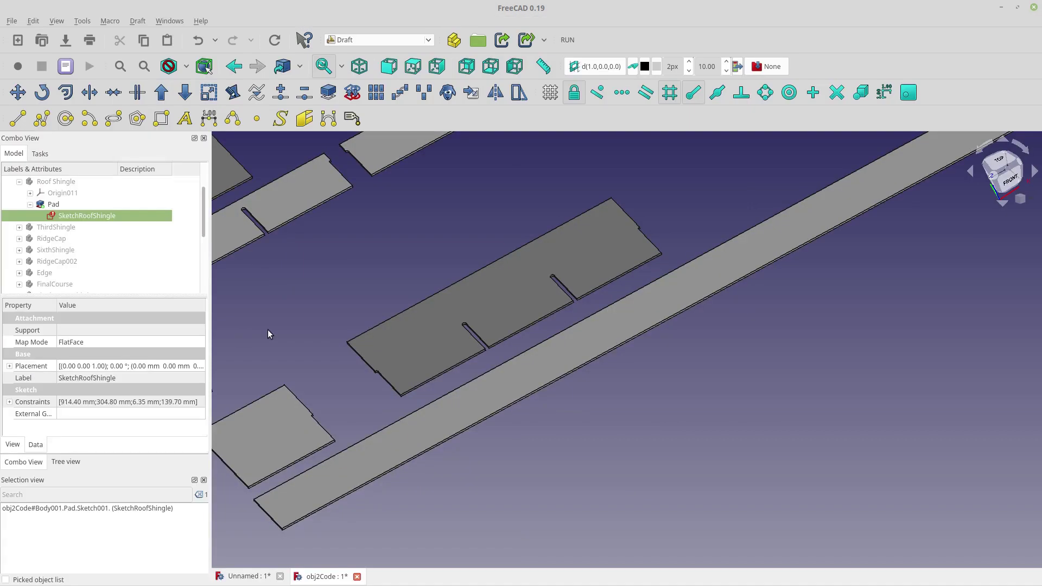
pyautogui.click(419, 341)
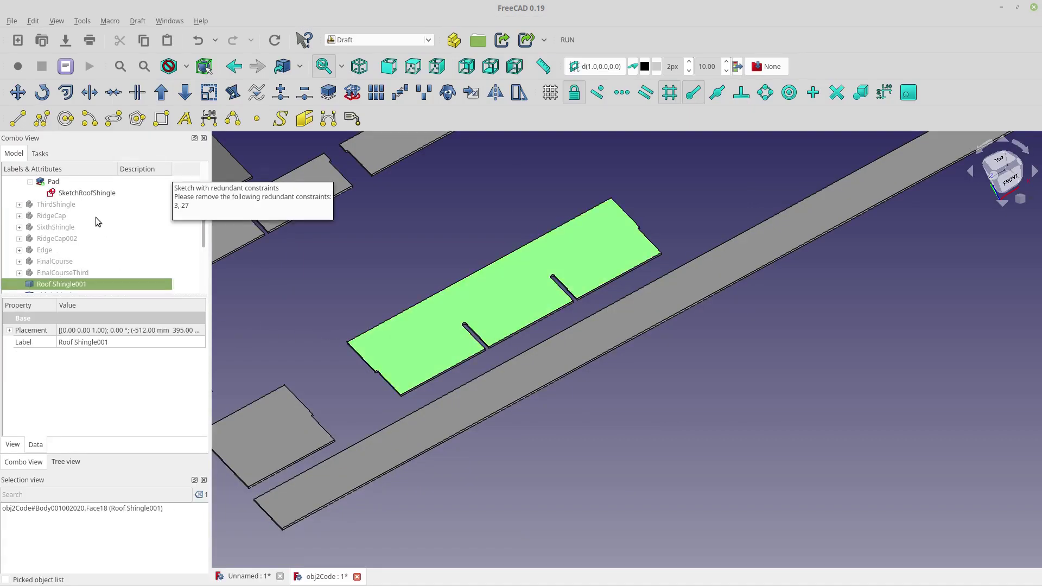
pyautogui.scroll(-3, 96, 220)
pyautogui.click(69, 227)
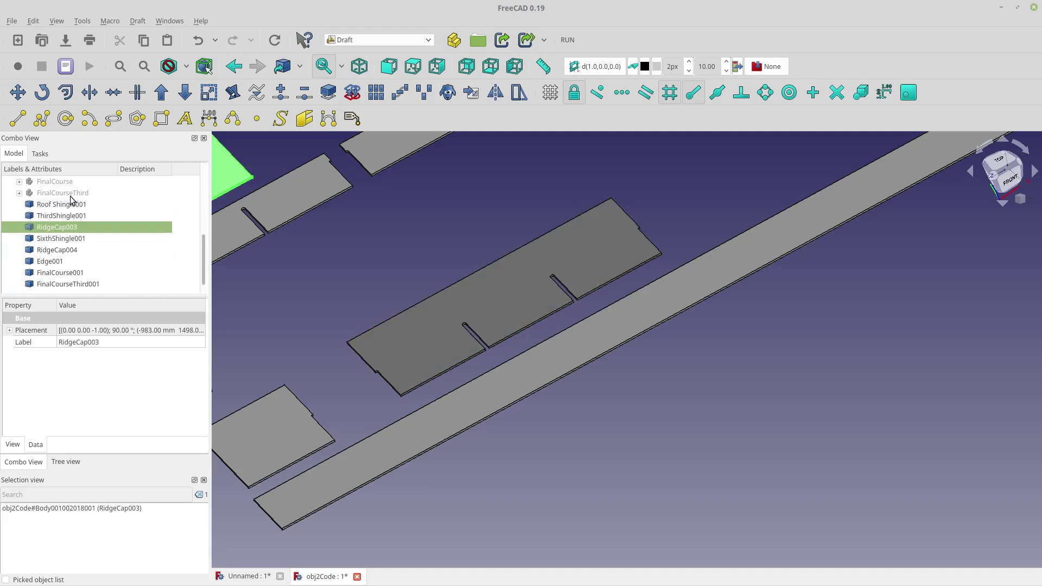
pyautogui.click(71, 203)
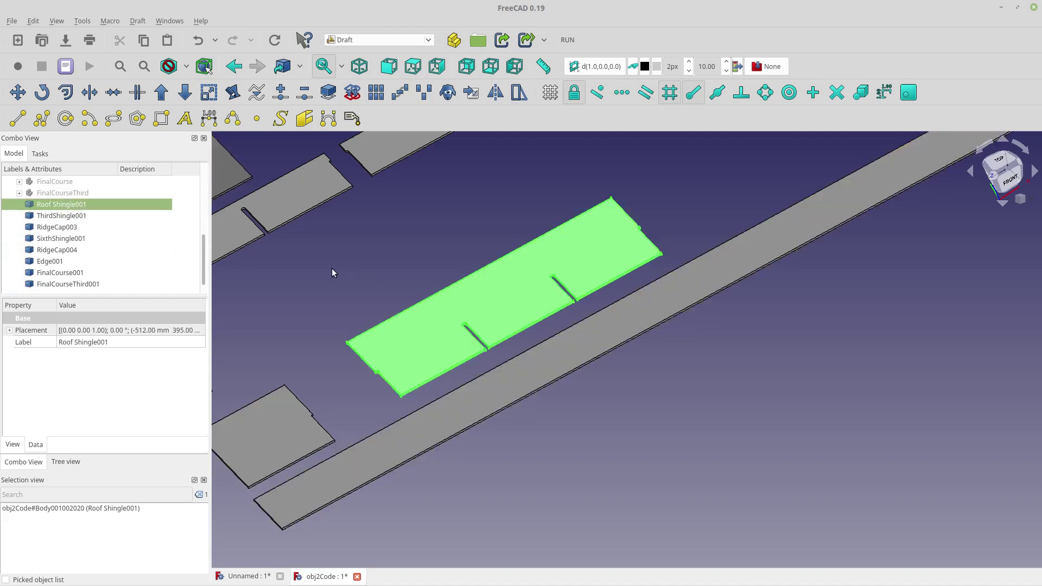
# - Select the shingle in the Unnamed shed document and close obj2Code, discarding changes
pyautogui.click(250, 576)
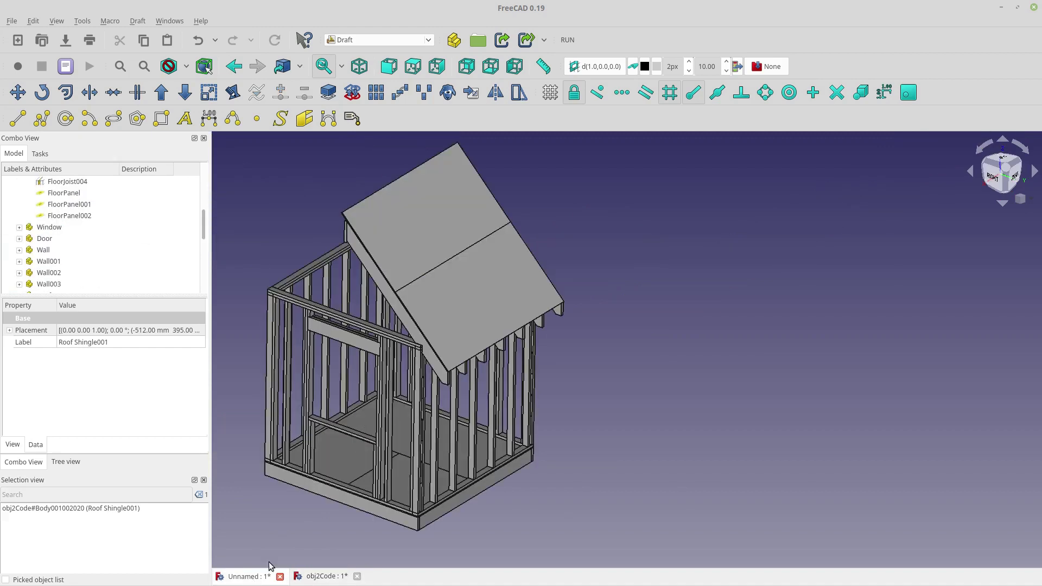
pyautogui.click(604, 486)
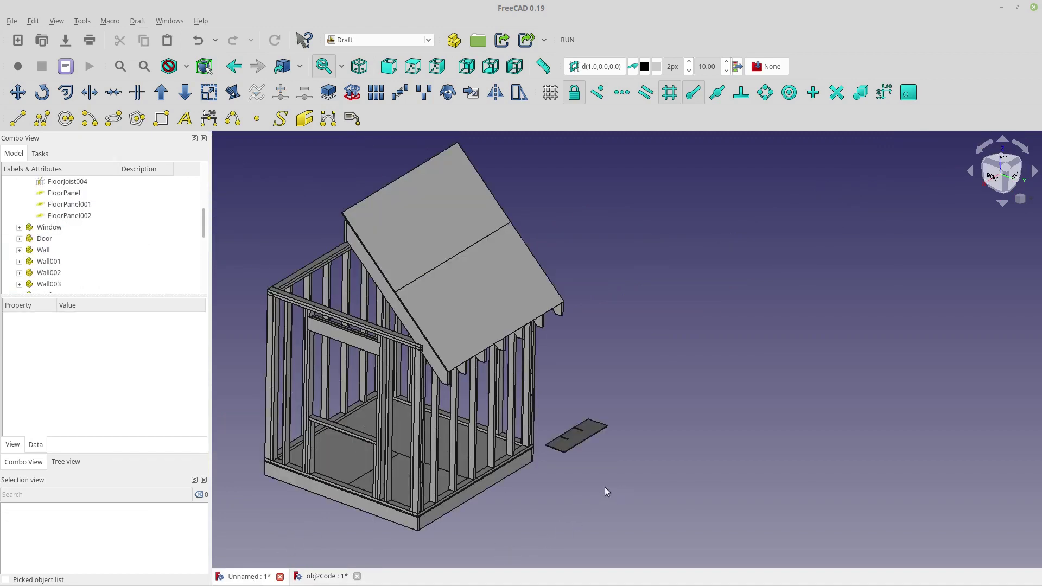
pyautogui.click(590, 434)
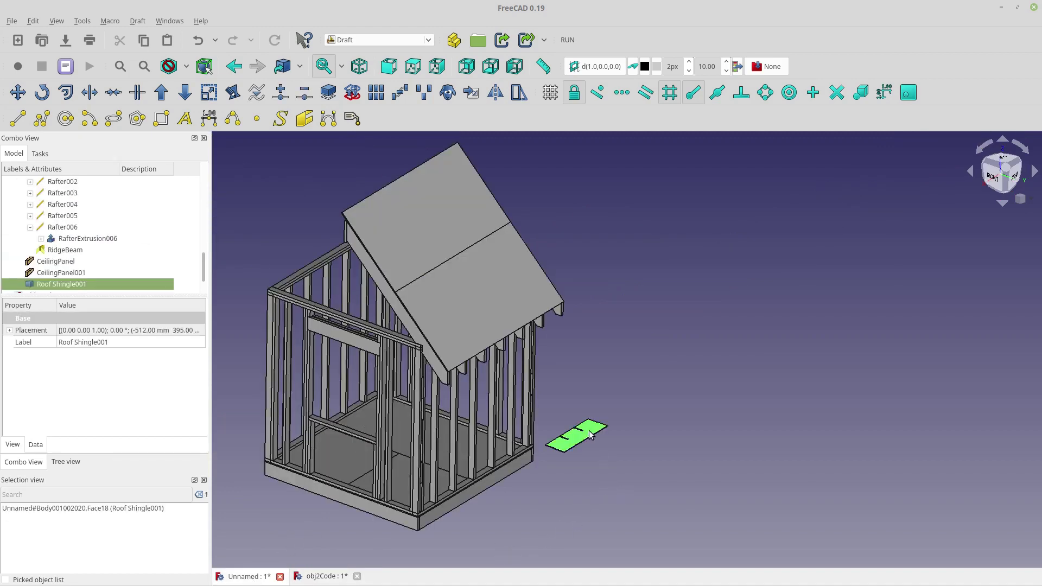
pyautogui.rightClick(589, 438)
pyautogui.click(357, 577)
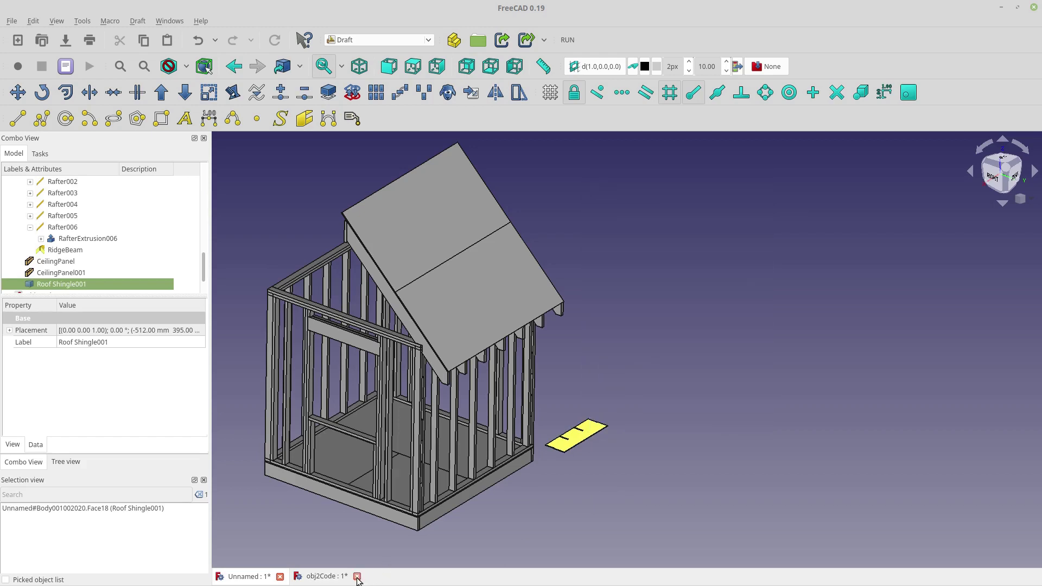
pyautogui.click(357, 576)
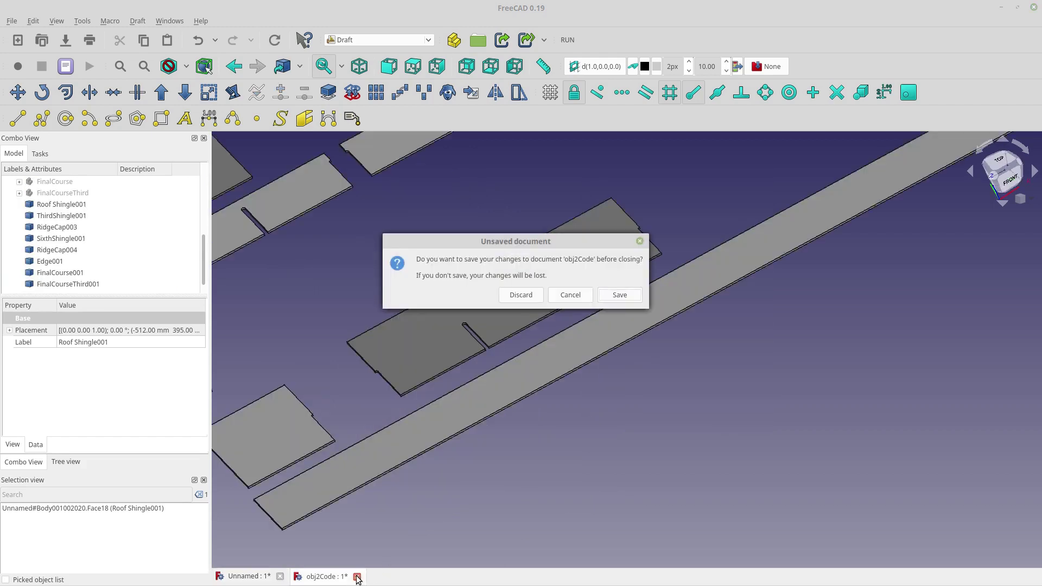
pyautogui.click(521, 295)
pyautogui.click(589, 434)
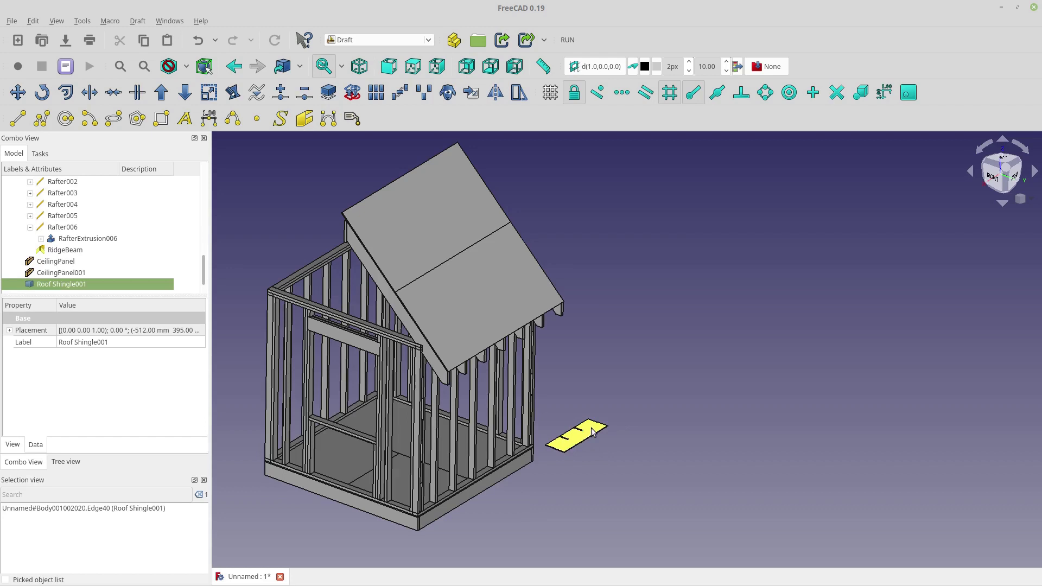
# - Start transforming Roof Shingle001, turning it about the vertical axis
pyautogui.click(591, 431)
pyautogui.rightClick(92, 289)
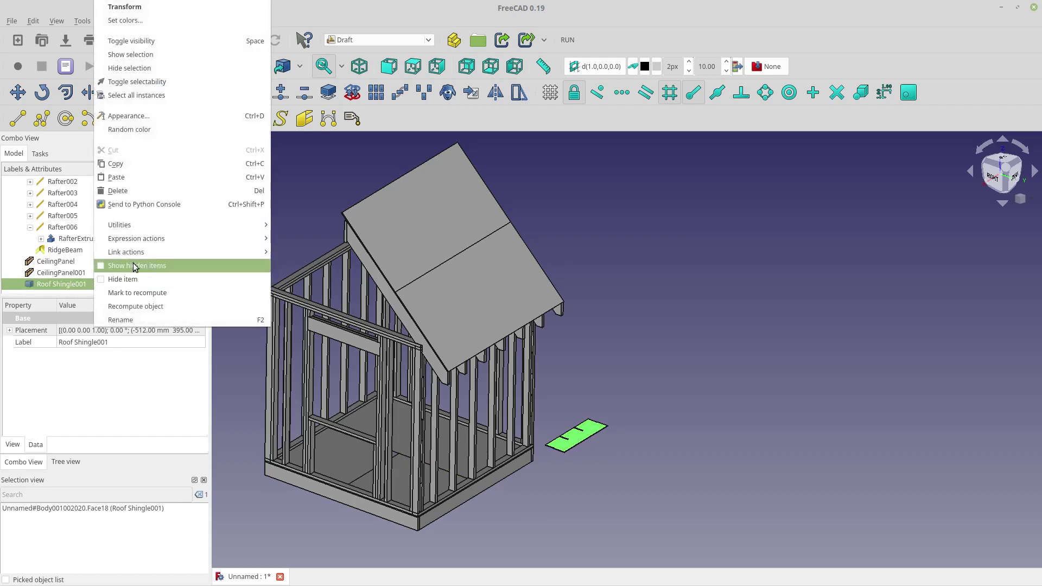
pyautogui.click(126, 7)
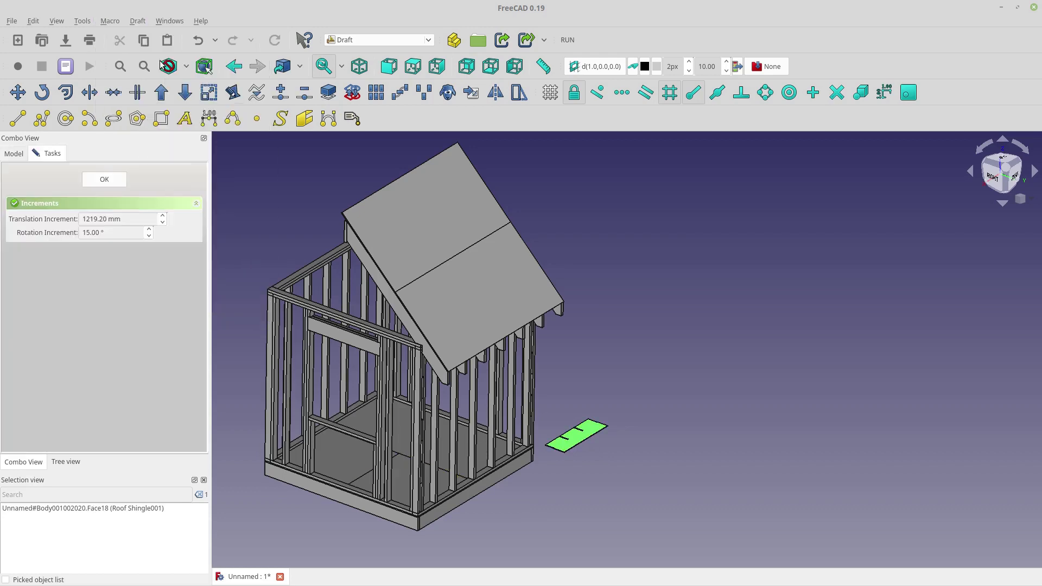
pyautogui.moveTo(585, 482); pyautogui.dragTo(567, 389)
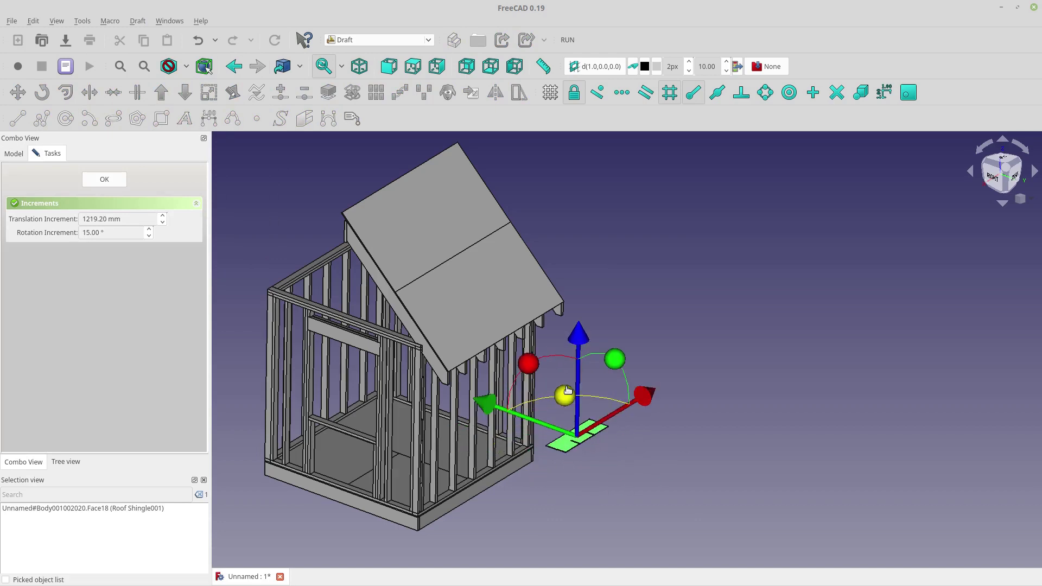
# - Check the Navigation styles menu, then drag the shingle one 1219.20 mm increment away
pyautogui.rightClick(574, 390)
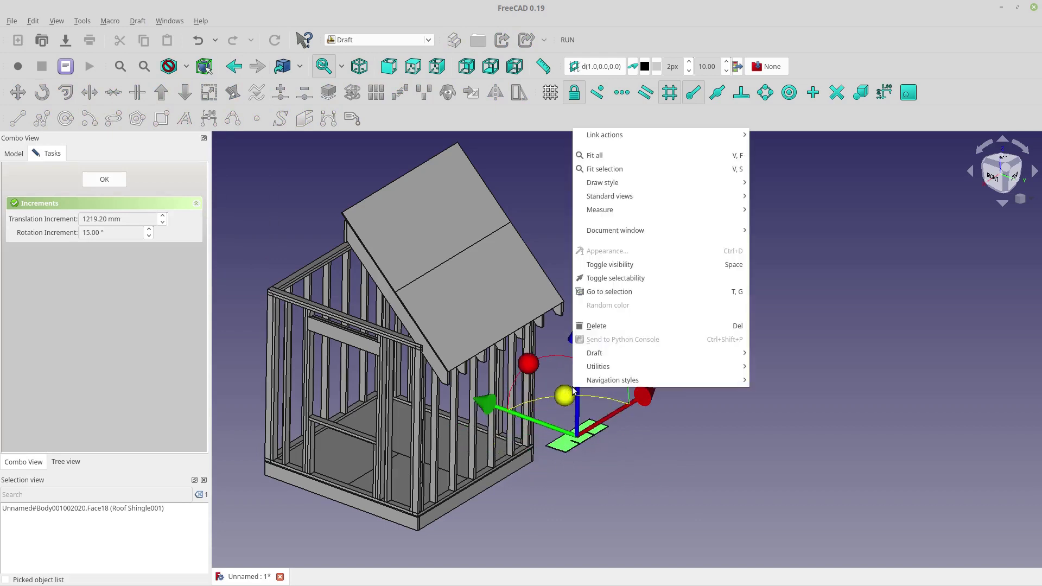
pyautogui.moveTo(597, 381)
pyautogui.click(623, 437)
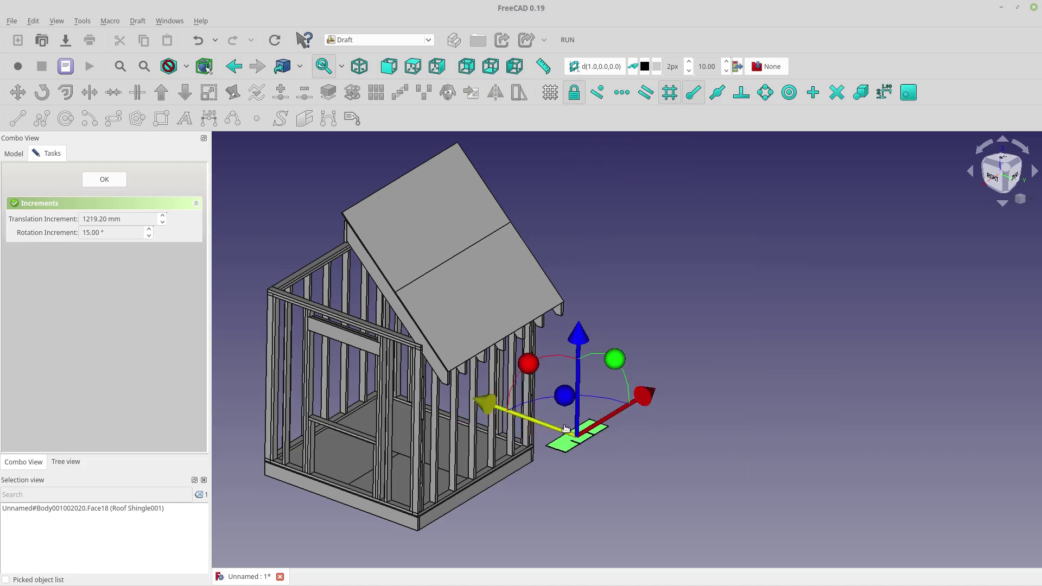
pyautogui.moveTo(525, 412); pyautogui.dragTo(614, 440)
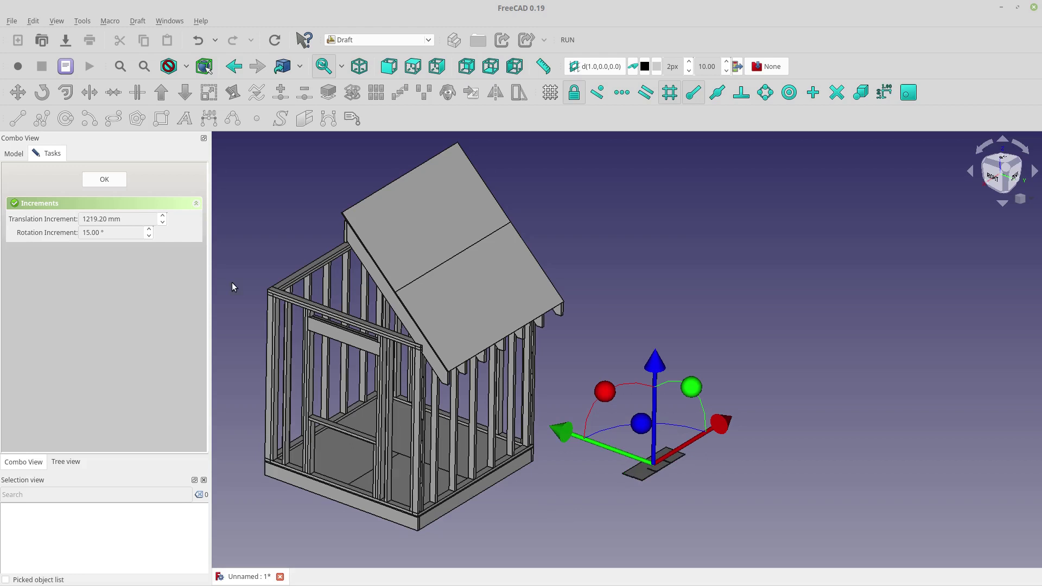
# - Confirm the shingle's move, then orbit and zoom in to select the shingle face
pyautogui.click(105, 180)
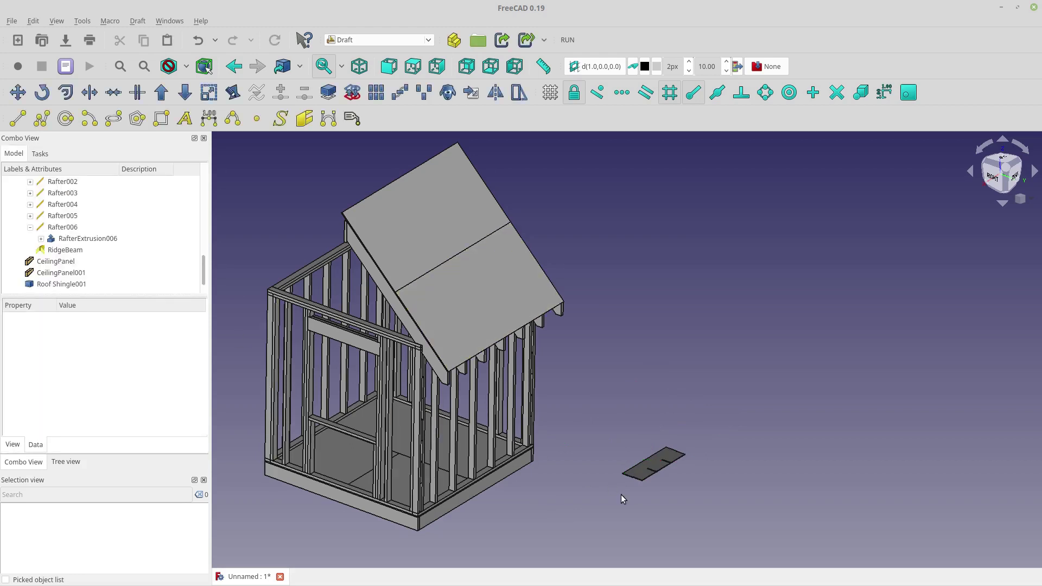
pyautogui.moveTo(621, 494); pyautogui.dragTo(605, 501, button='middle')
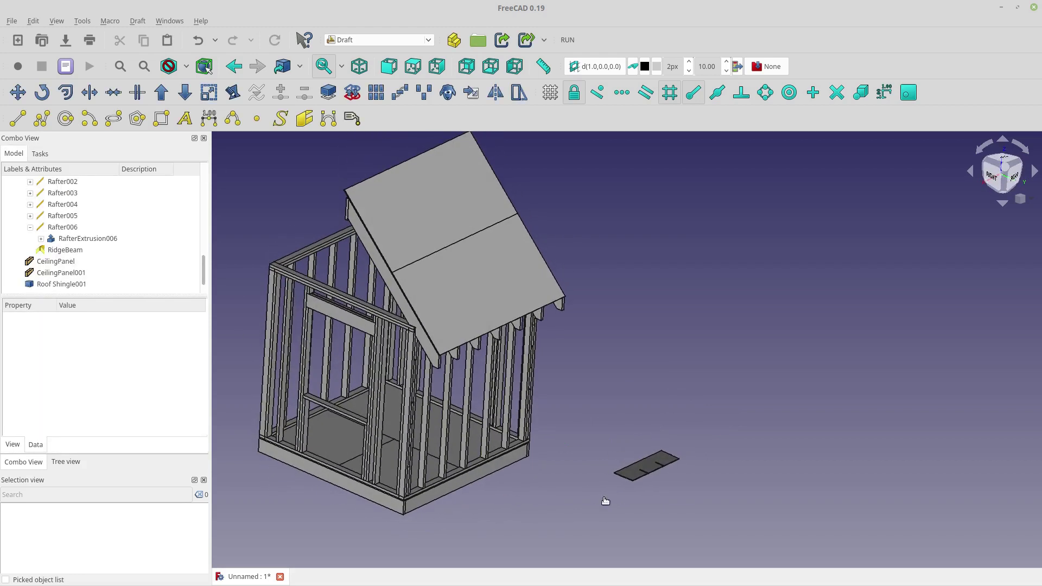
pyautogui.moveTo(504, 498); pyautogui.dragTo(479, 495, button='middle')
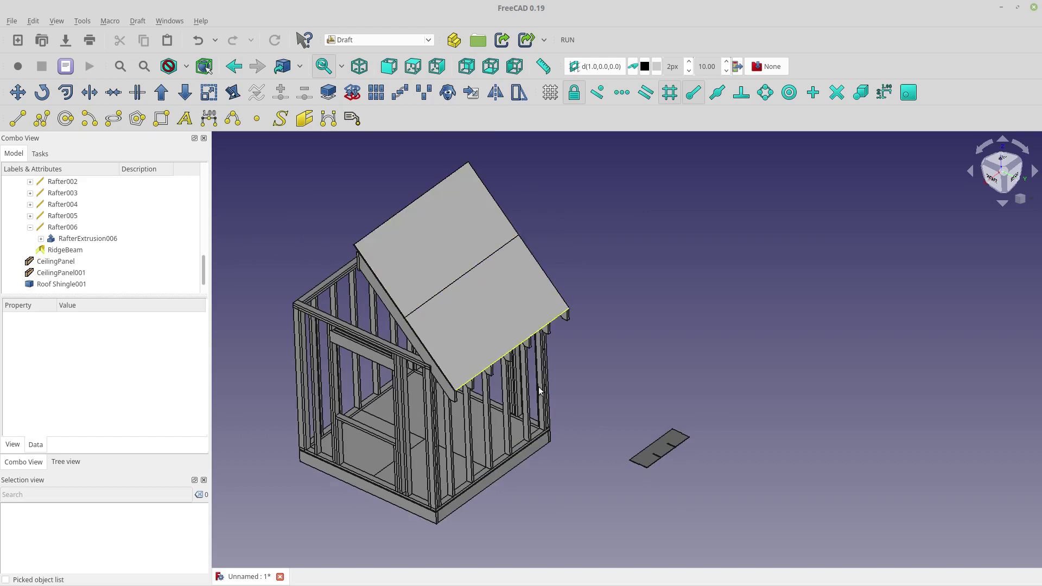
pyautogui.scroll(2, 574, 559)
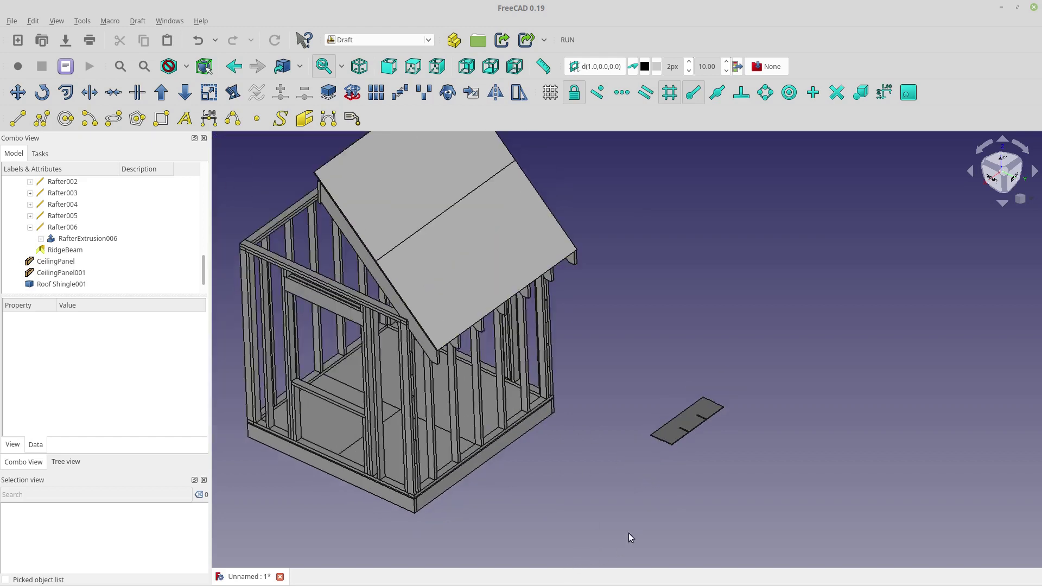
pyautogui.click(689, 417)
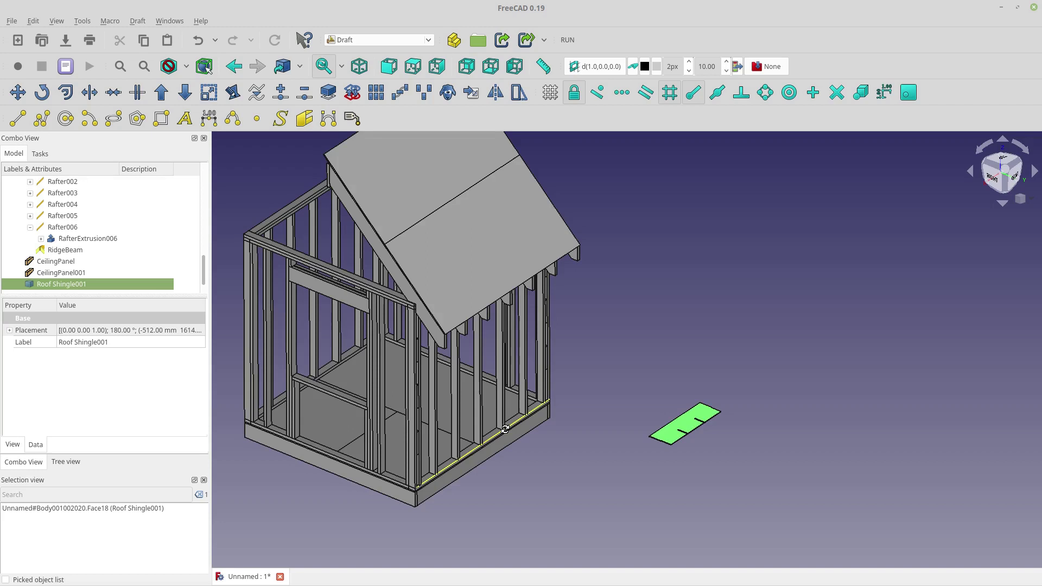
pyautogui.moveTo(505, 429); pyautogui.dragTo(635, 434, button='middle')
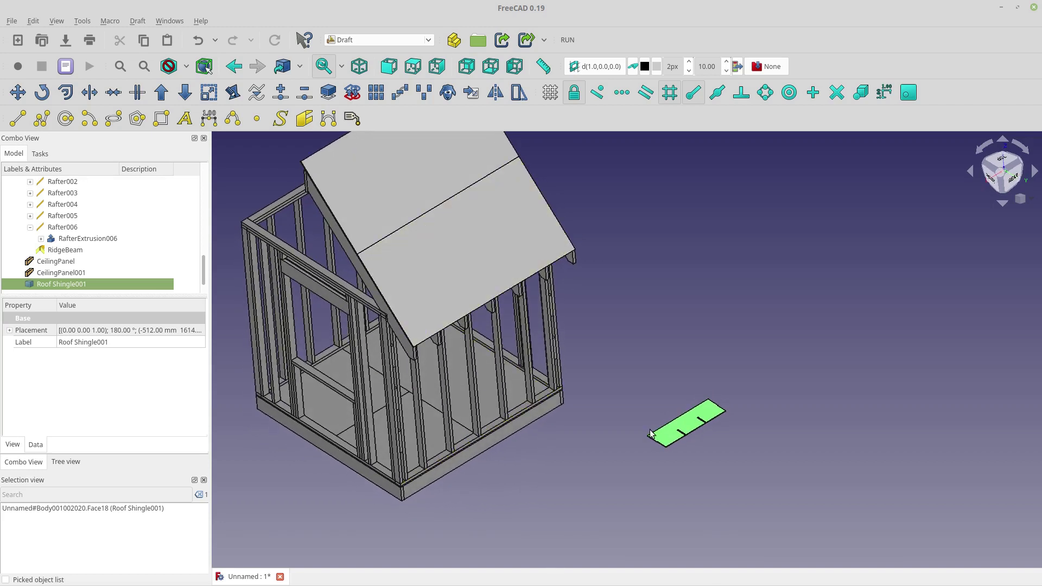
# - Create a Draft Array from Roof Shingle001 and set Number Y to 1
pyautogui.click(379, 93)
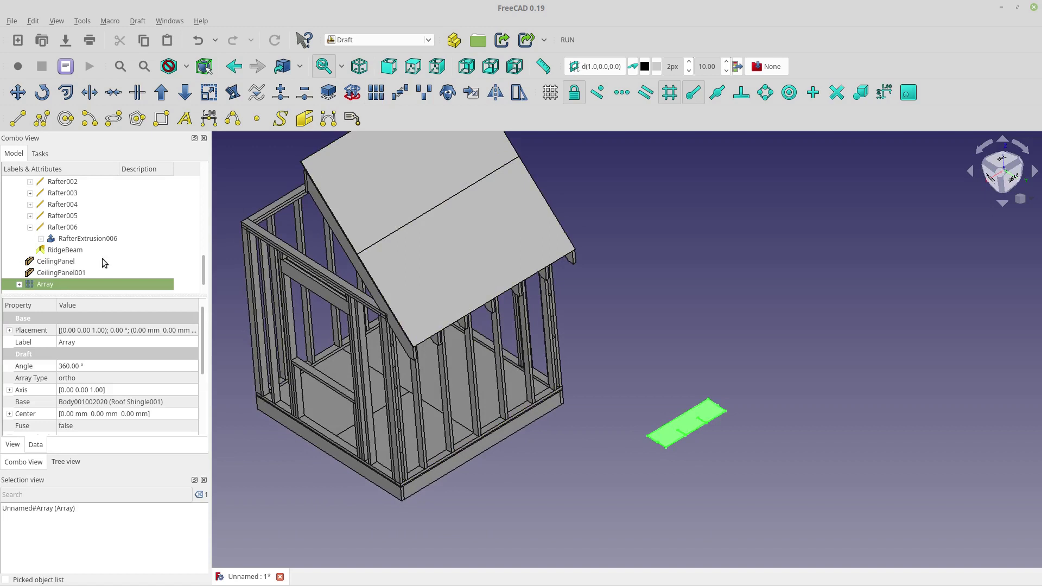
pyautogui.click(19, 284)
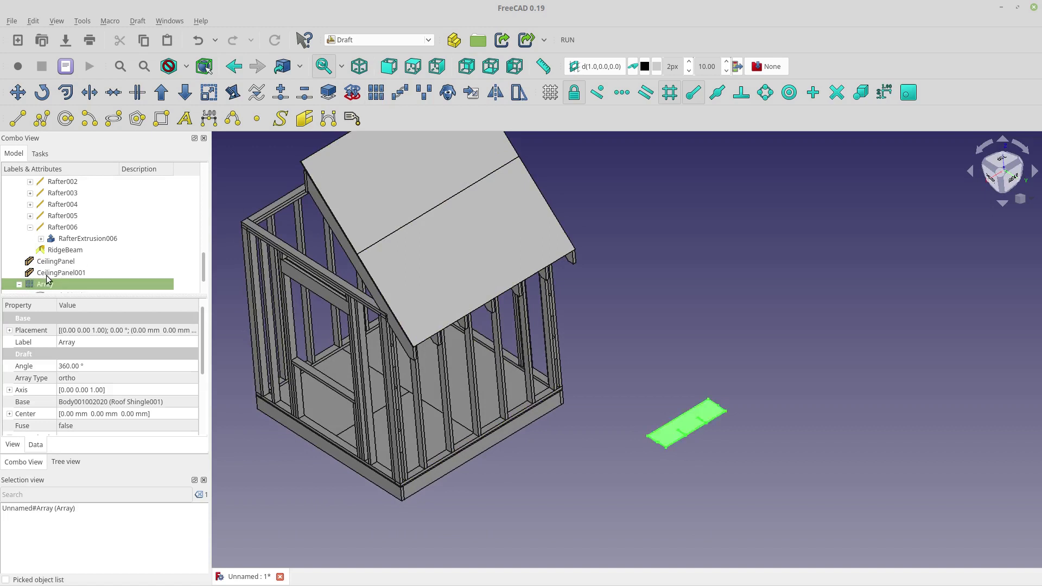
pyautogui.click(70, 284)
pyautogui.click(54, 274)
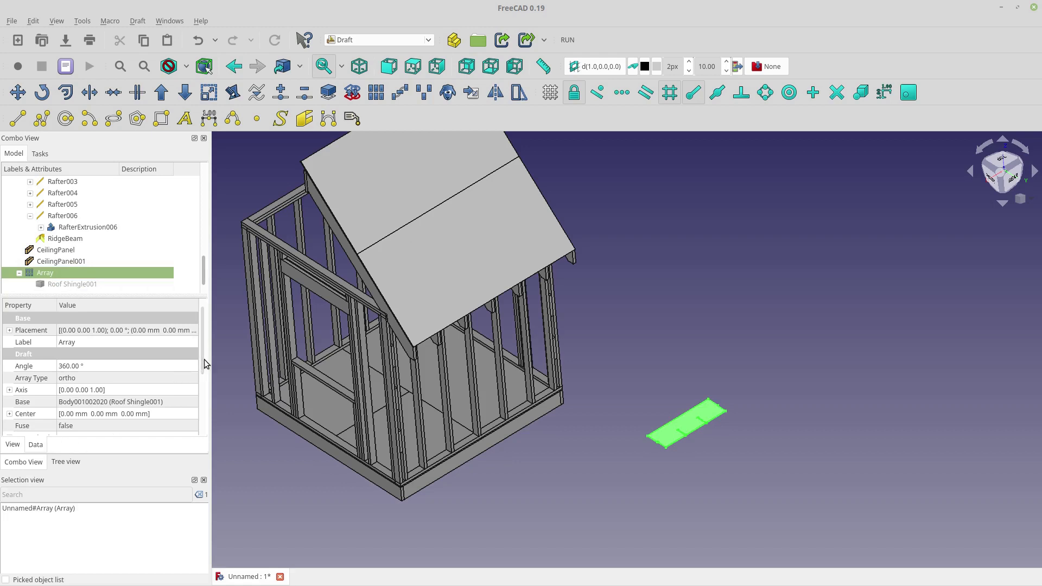
pyautogui.moveTo(204, 363); pyautogui.dragTo(204, 417)
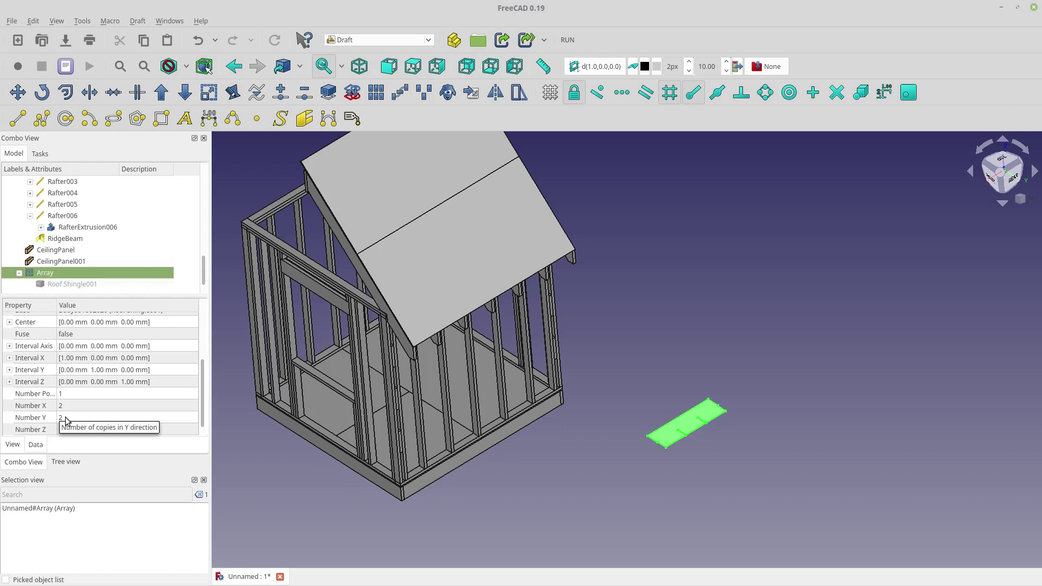
pyautogui.click(88, 418)
pyautogui.scroll(-1, 88, 419)
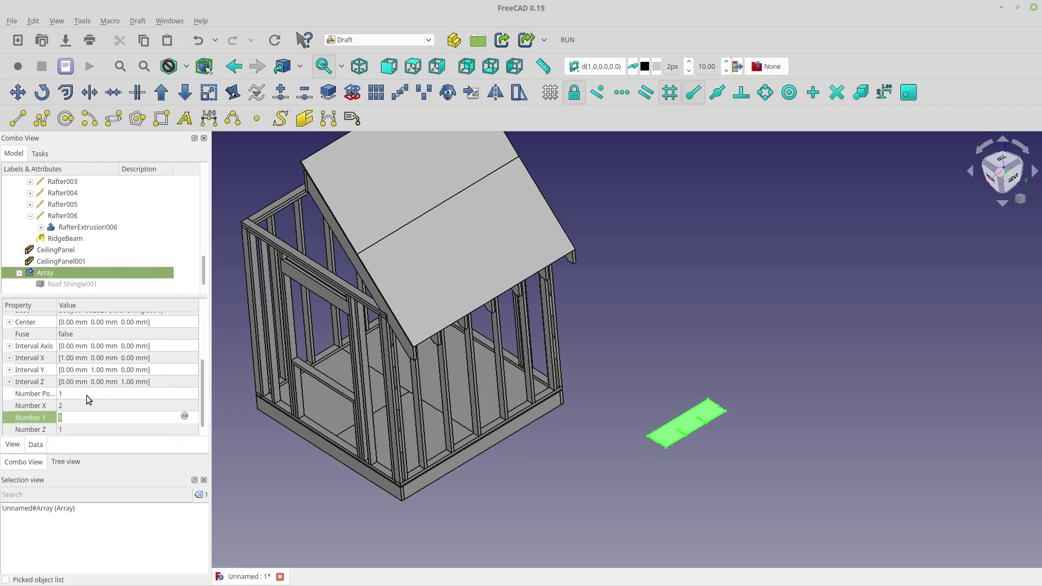
# - Set the array's Interval X x spacing to 6 in (152.40 mm)
pyautogui.click(9, 358)
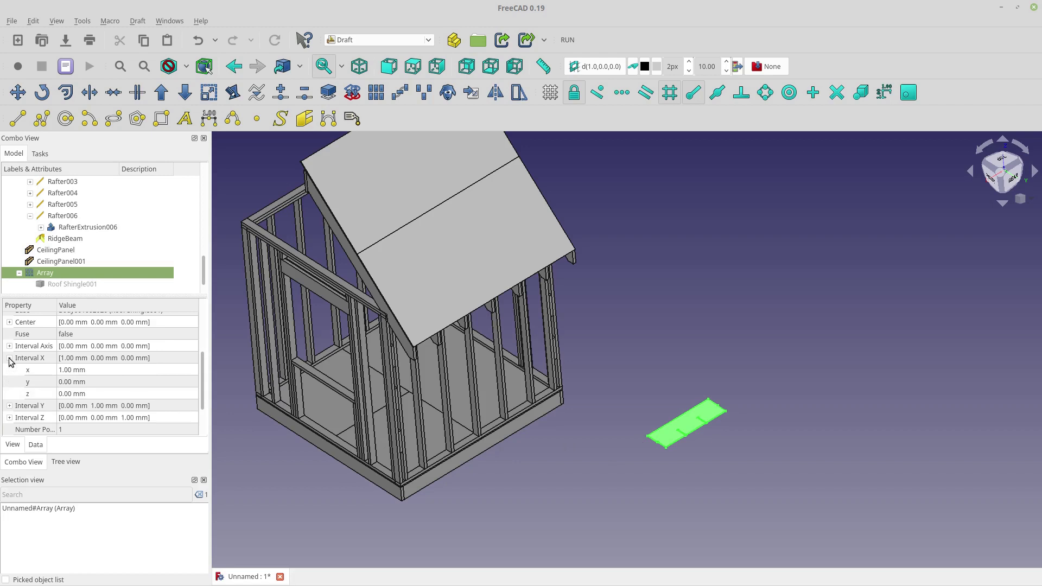
pyautogui.click(87, 370)
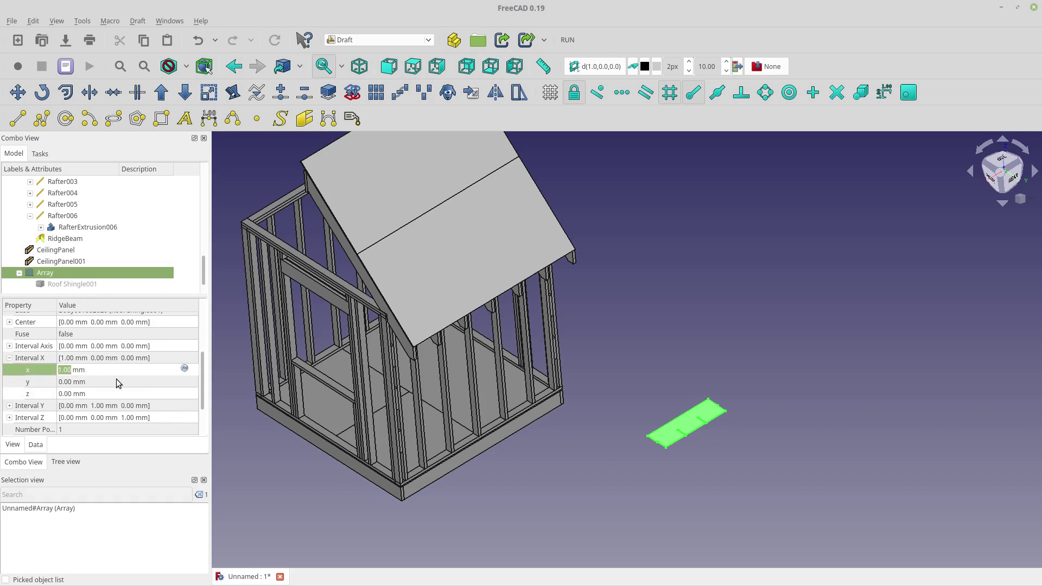
pyautogui.write('6 in')
pyautogui.press('Delete')
pyautogui.press('Delete')
pyautogui.press('Delete')
pyautogui.press('Tab')
pyautogui.click(93, 382)
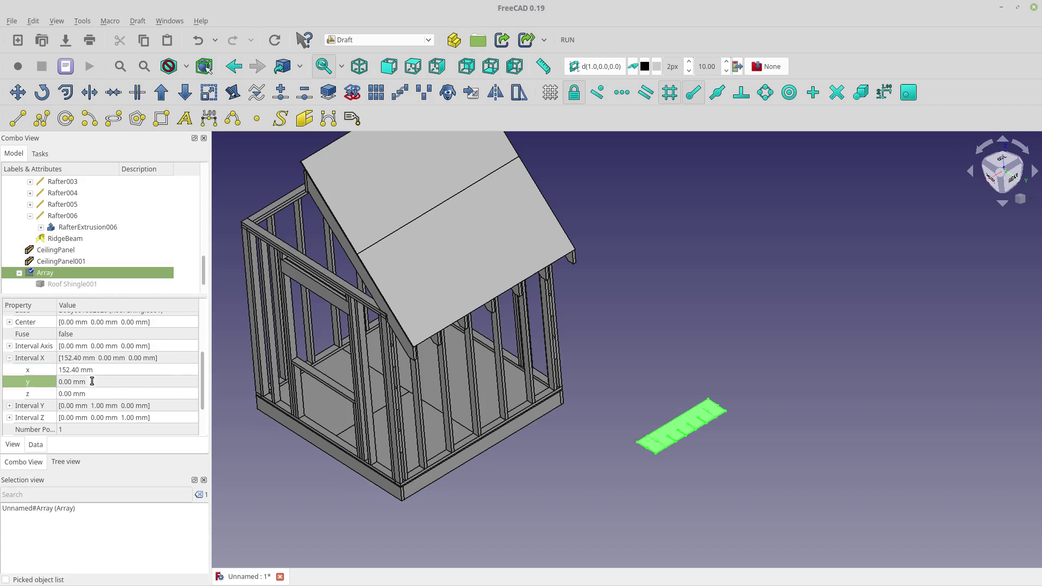
# - Set the Interval X y spacing to 5 in
pyautogui.scroll(4, 568, 498)
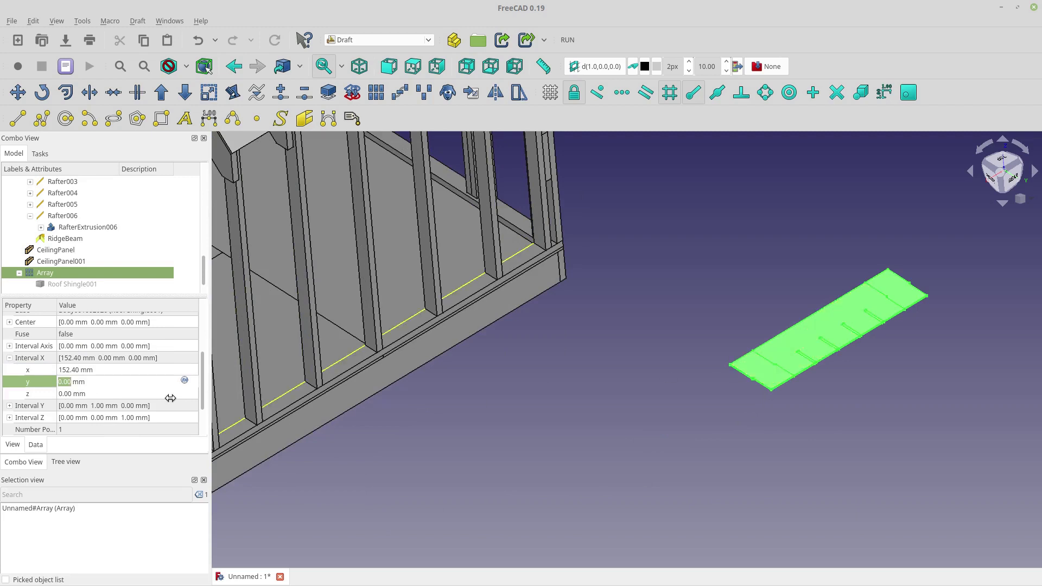
pyautogui.write('5 in')
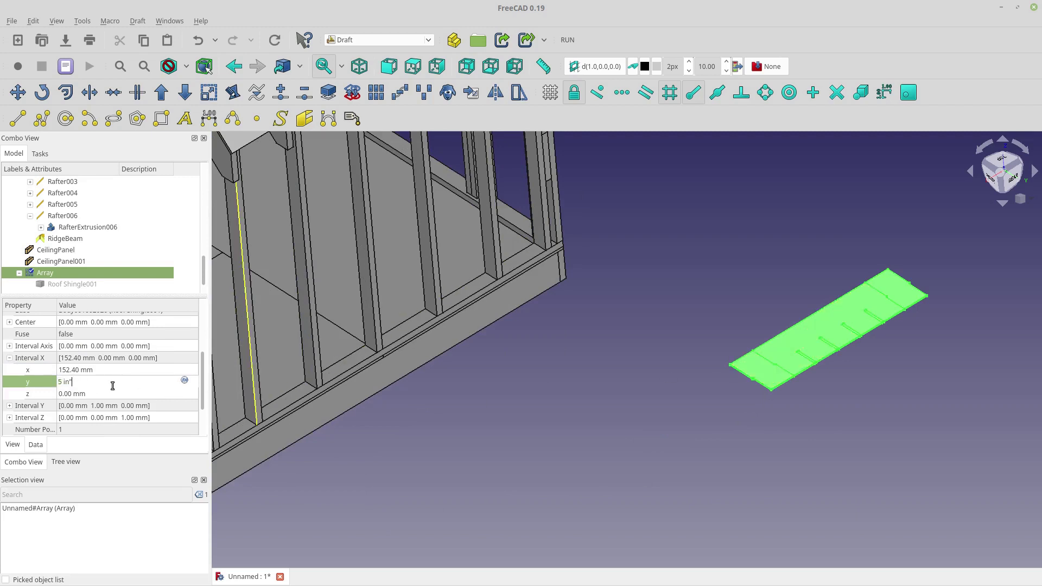
pyautogui.write('"')
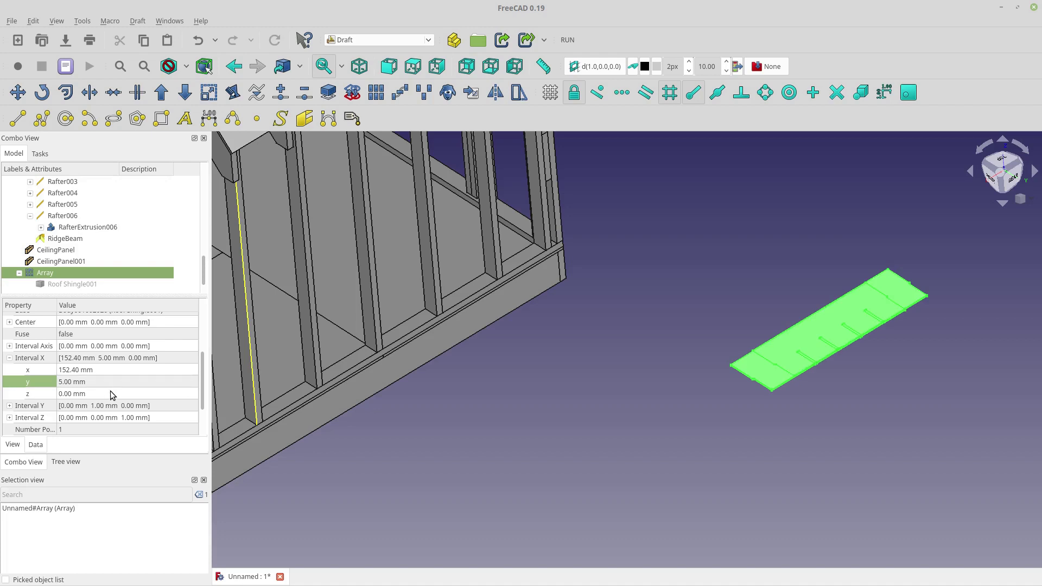
pyautogui.press('Tab')
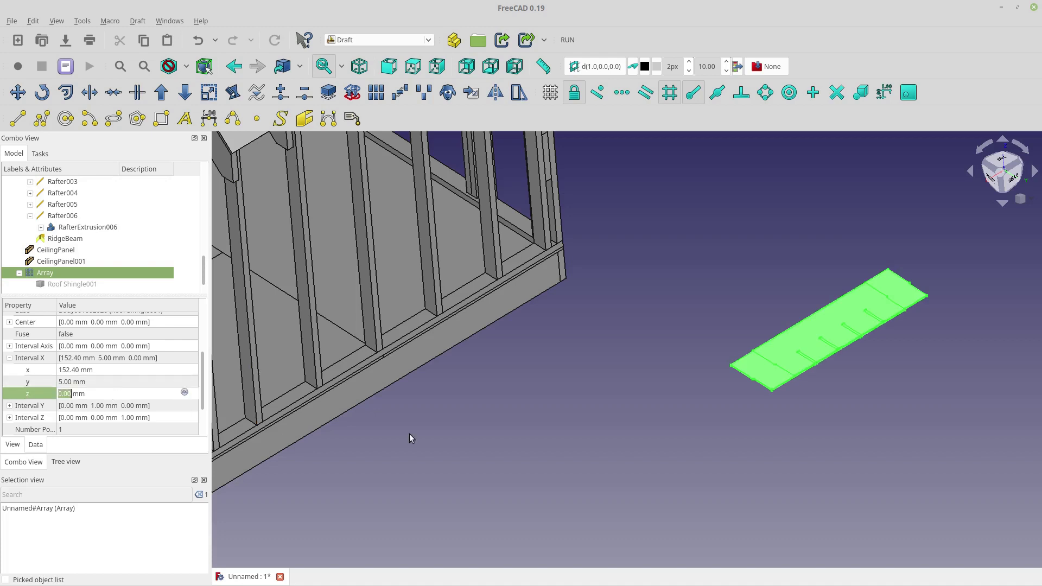
pyautogui.click(127, 385)
pyautogui.doubleClick(128, 384)
pyautogui.write('in')
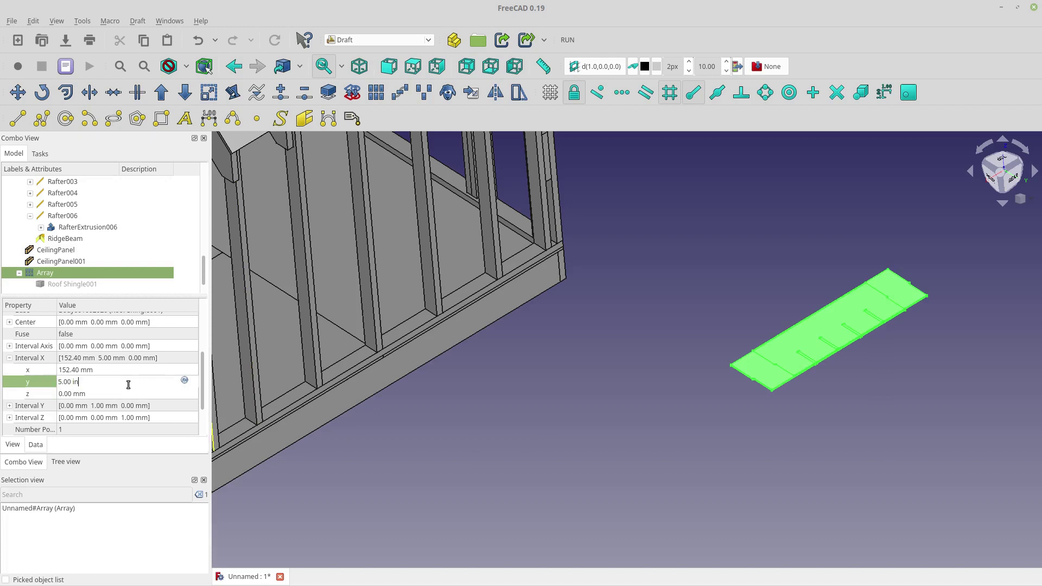
pyautogui.press('Return')
pyautogui.click(691, 412)
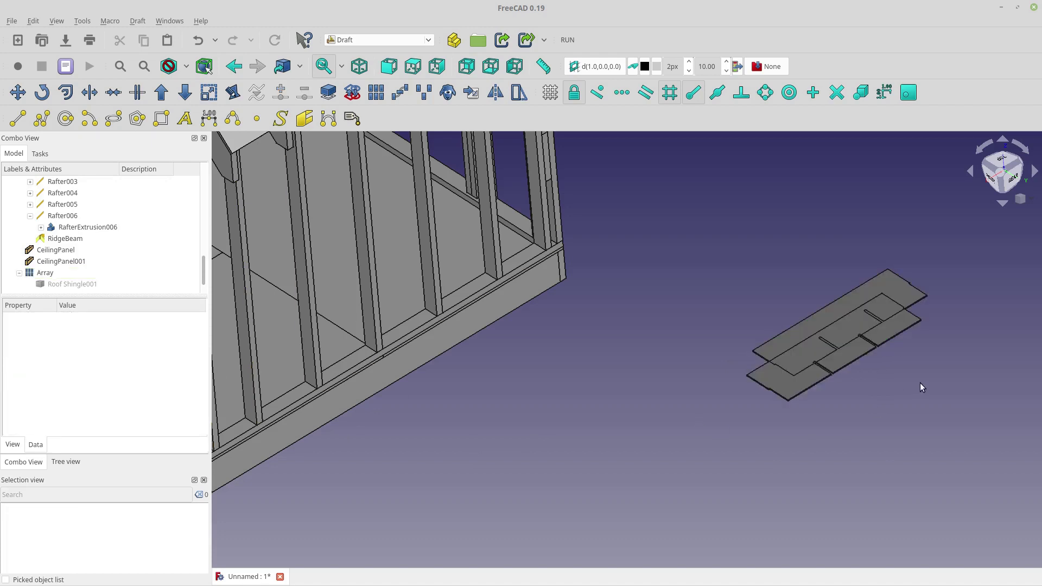
# - Zoom to the shingle array, switch to Right view, and select the base Roof Shingle001
pyautogui.scroll(6, 950, 360)
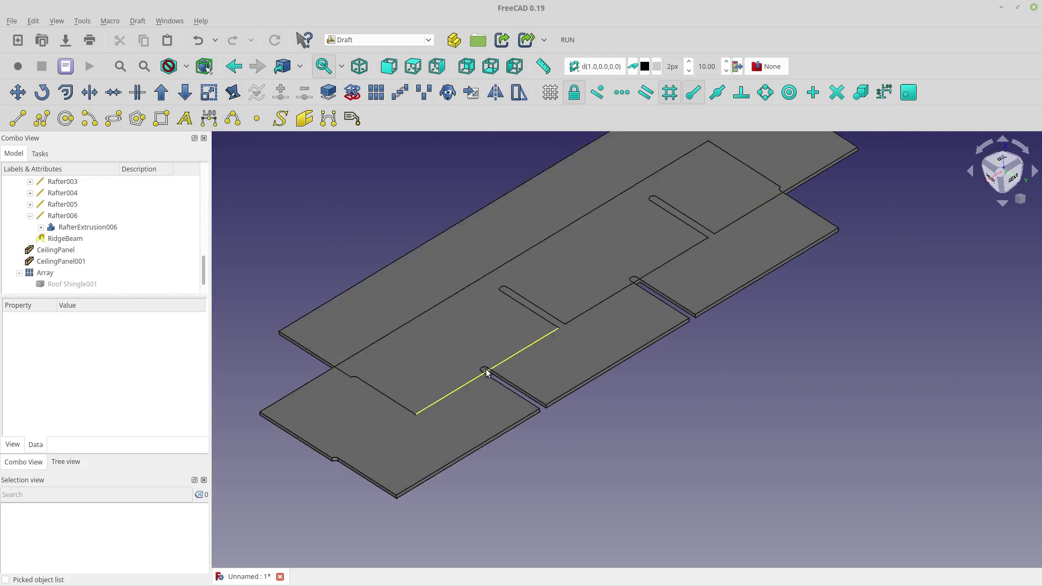
pyautogui.scroll(-5, 487, 372)
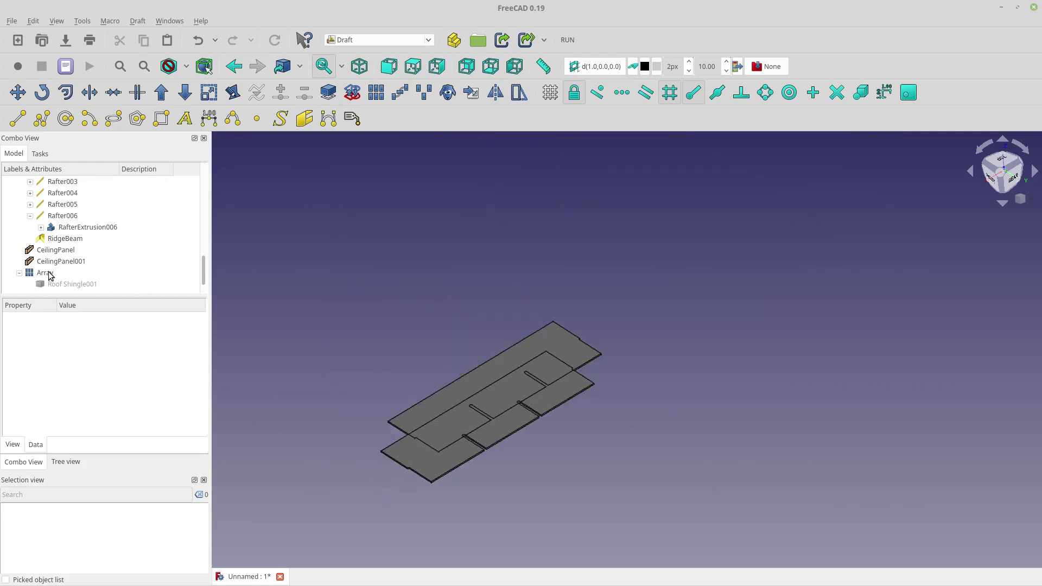
pyautogui.click(45, 273)
pyautogui.click(400, 495)
pyautogui.press('3')
pyautogui.scroll(5, 579, 472)
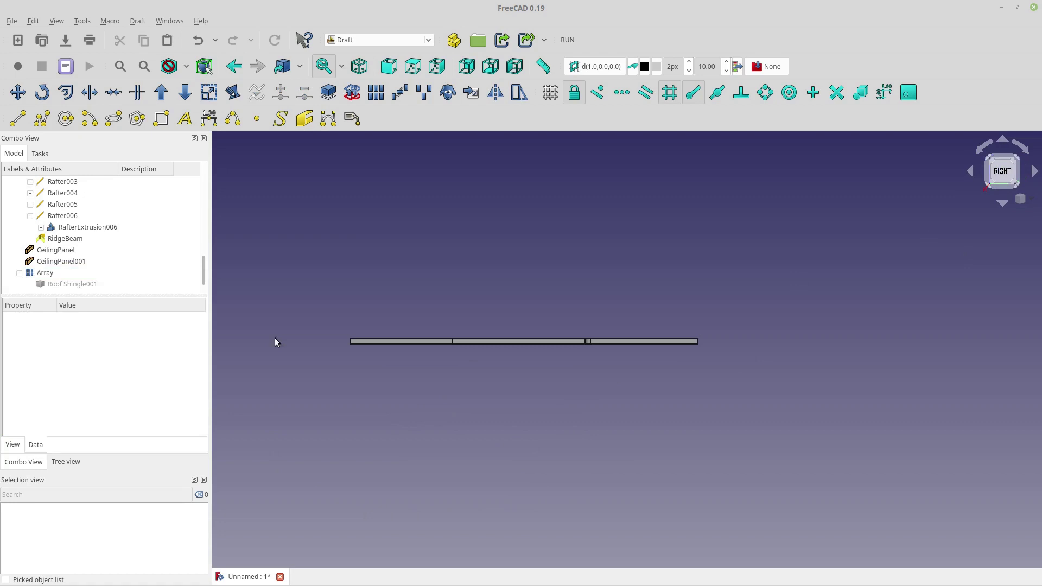
pyautogui.click(60, 285)
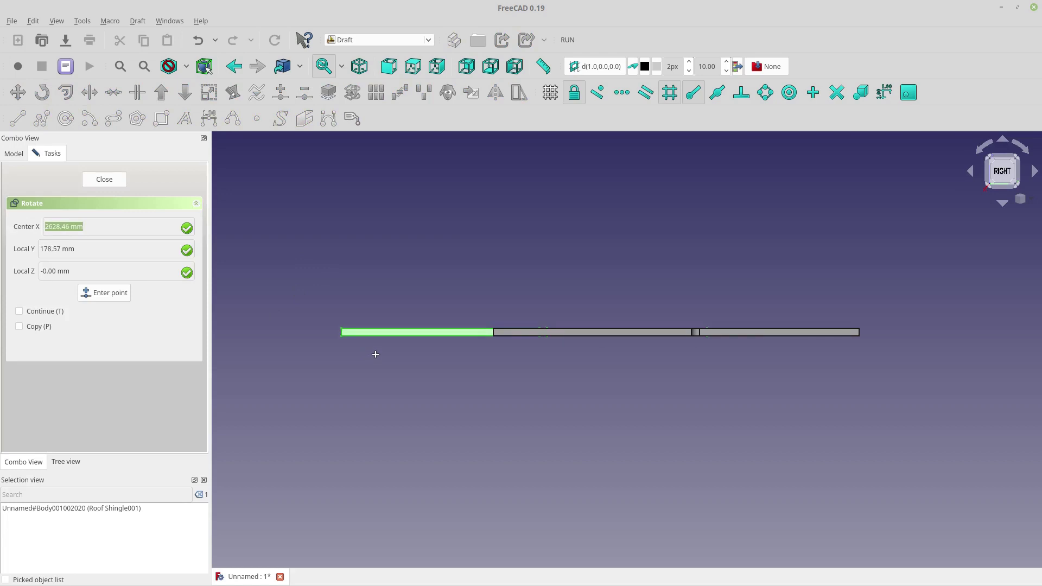
# - Enable midpoint and centre snaps, then rotate Roof Shingle001 about a centre on the shingle
pyautogui.scroll(2, 369, 358)
pyautogui.click(720, 92)
pyautogui.click(793, 95)
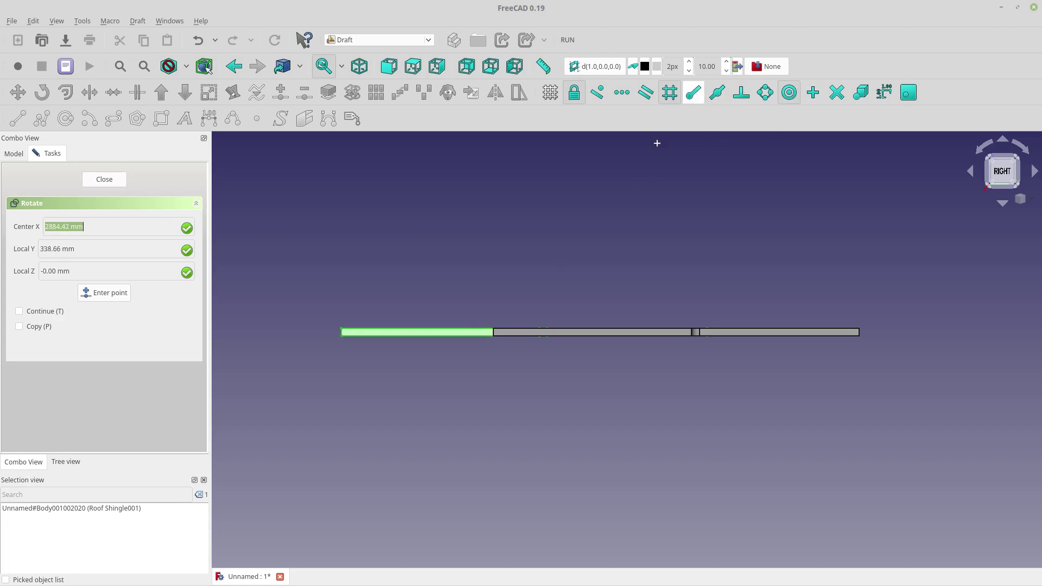
pyautogui.click(469, 331)
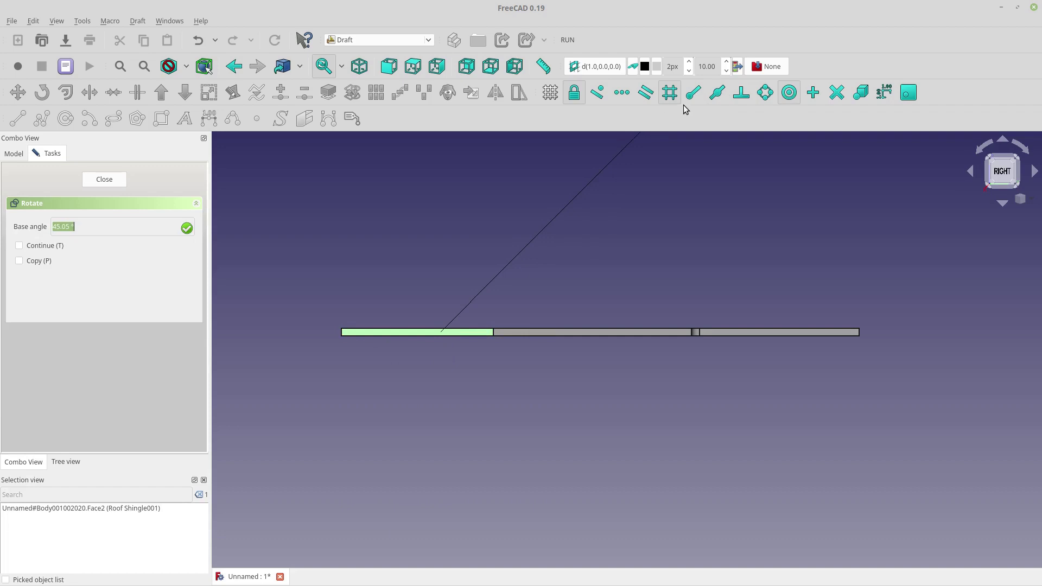
pyautogui.click(355, 339)
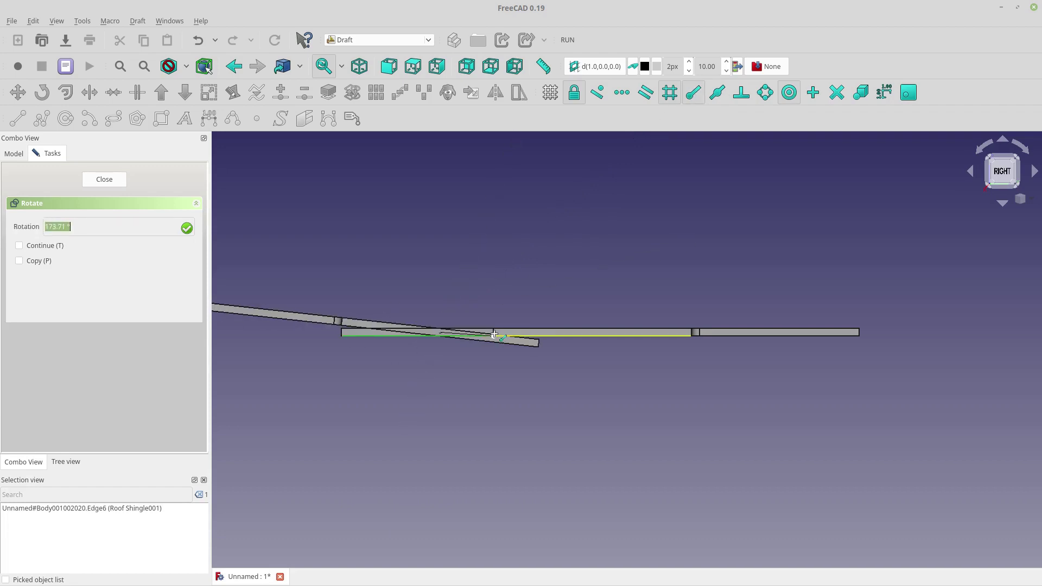
pyautogui.click(400, 325)
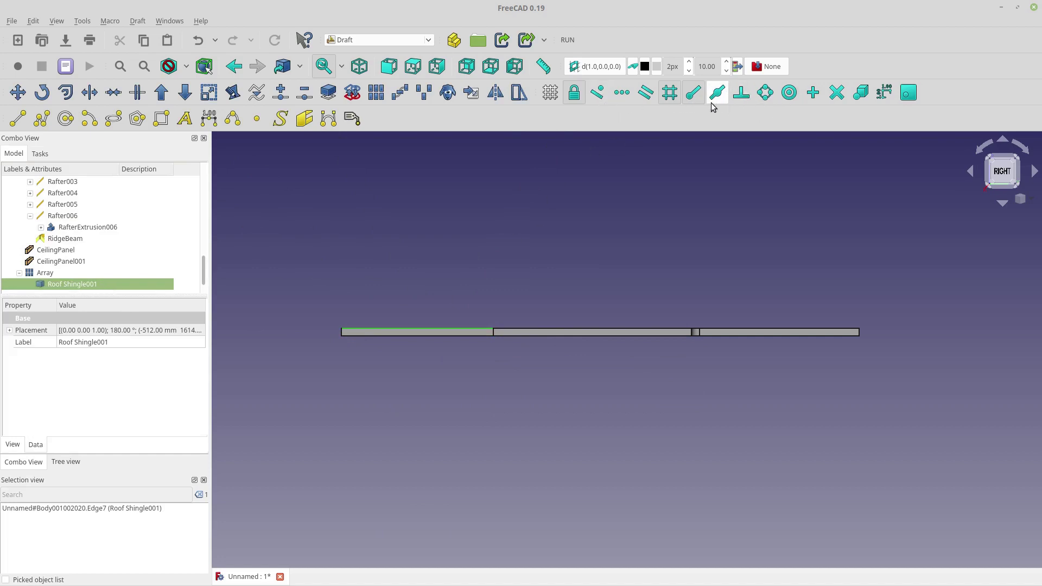
# - Turn off Midpoint snap, select Roof Shingle001's face, show the grid, enable Center snap, and start Draft Rotate
pyautogui.click(693, 93)
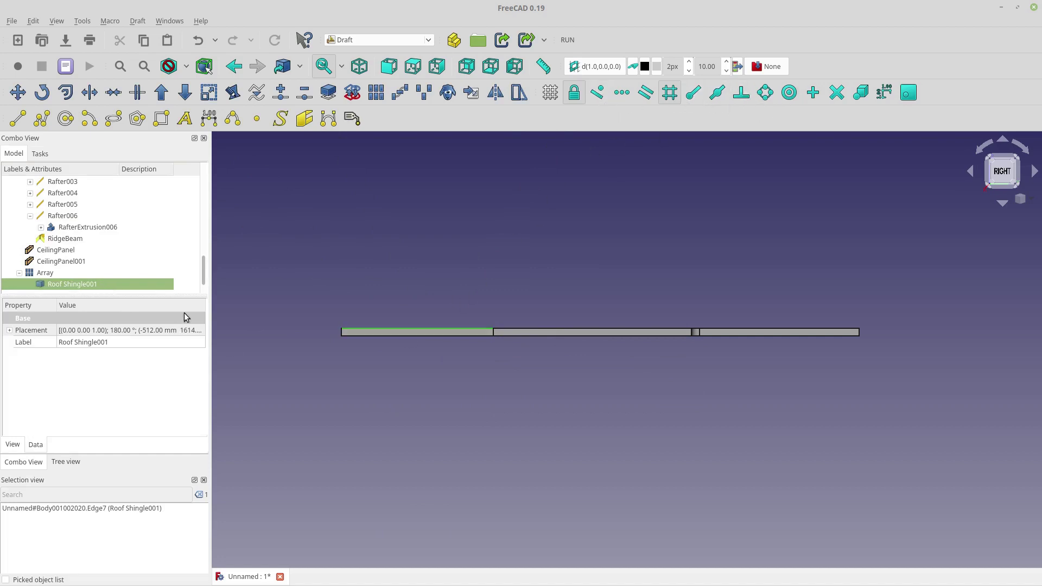
pyautogui.click(366, 331)
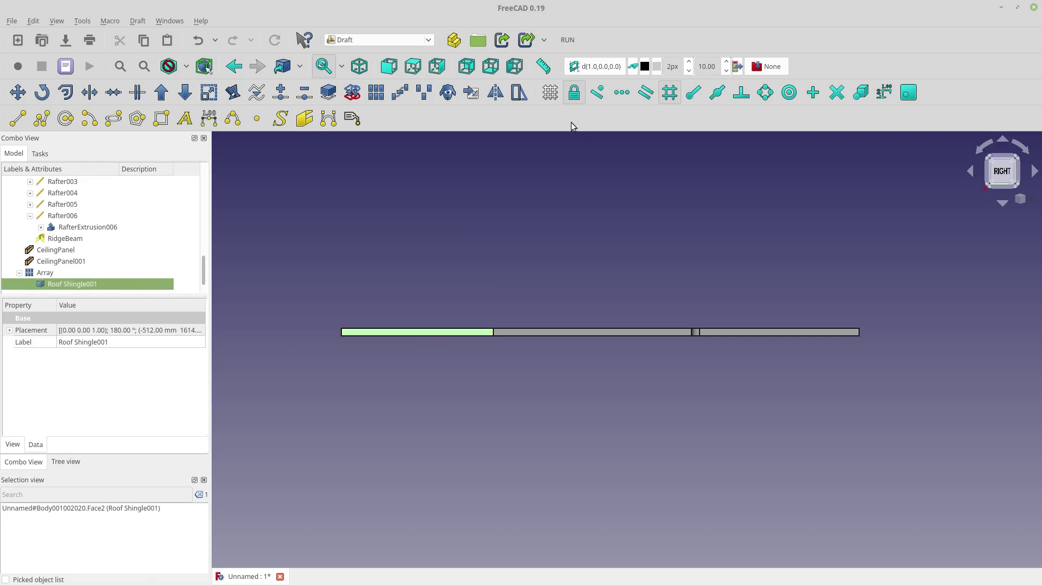
pyautogui.click(580, 92)
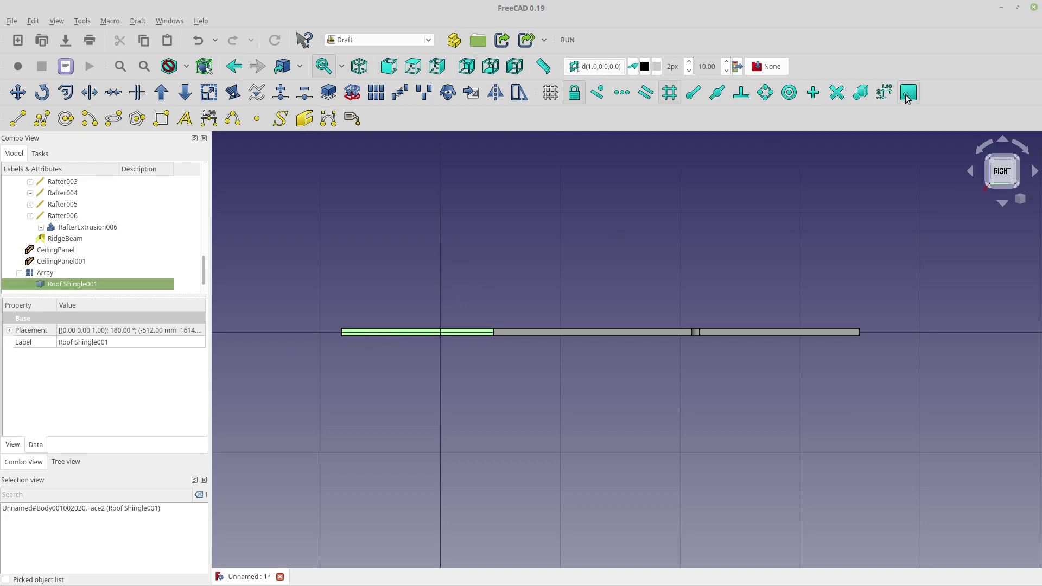
pyautogui.click(789, 92)
pyautogui.click(42, 92)
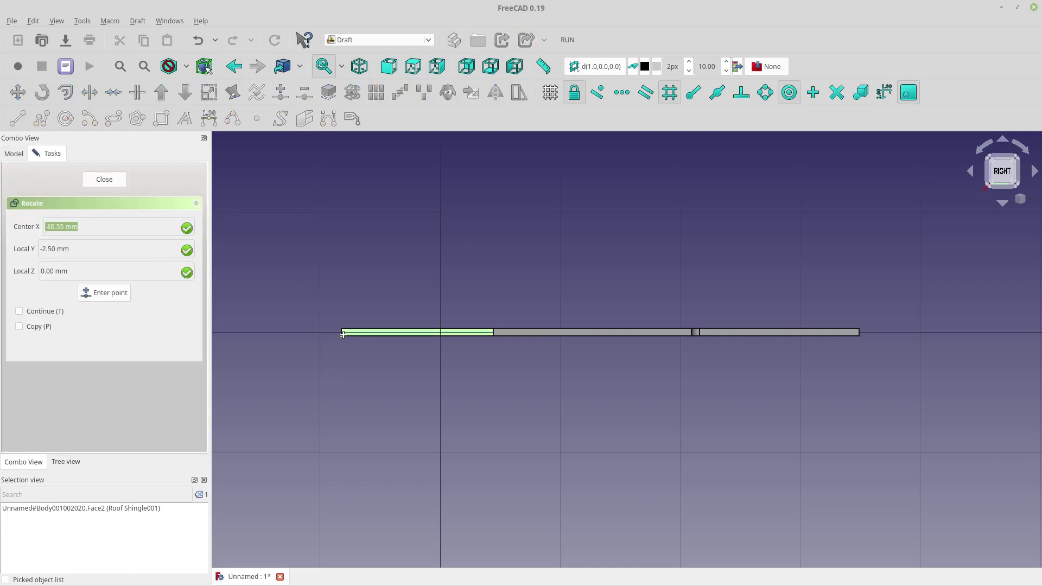
# - Try a rotation centre on the shingle, then cancel it and return to the Right view
pyautogui.click(419, 332)
pyautogui.moveTo(422, 354); pyautogui.dragTo(428, 387, button='middle')
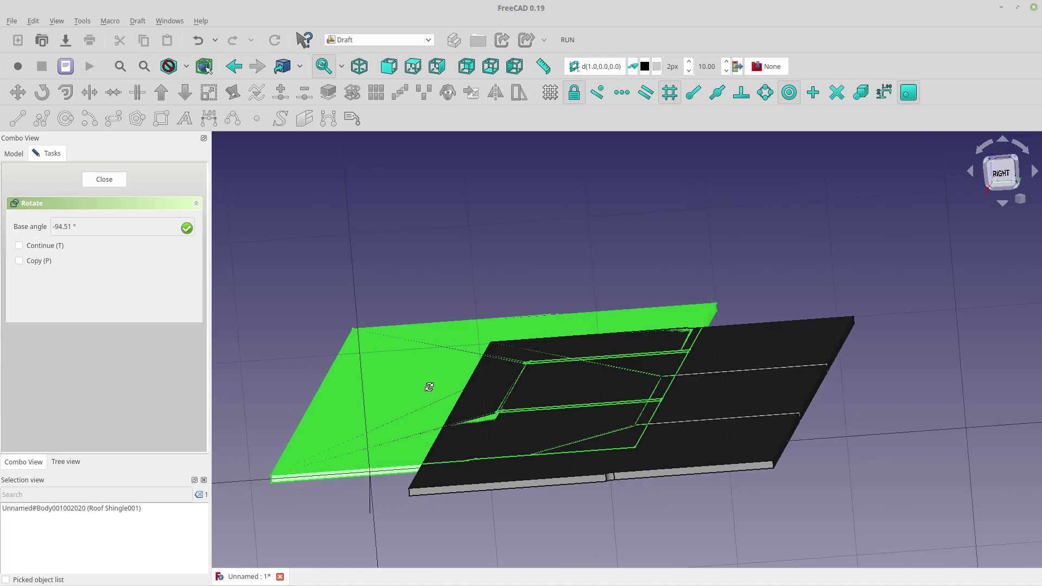
pyautogui.click(104, 180)
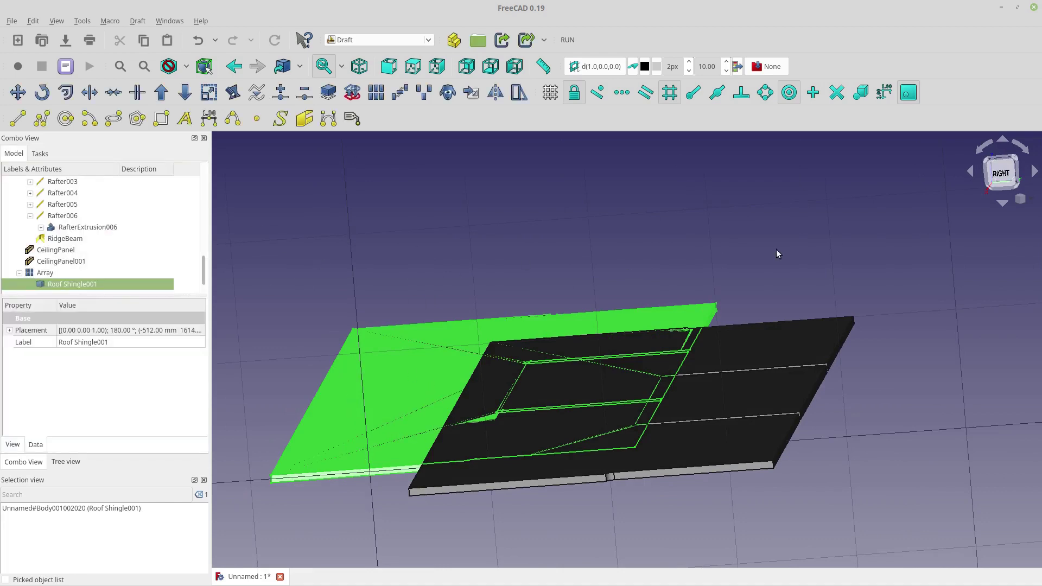
pyautogui.click(1001, 174)
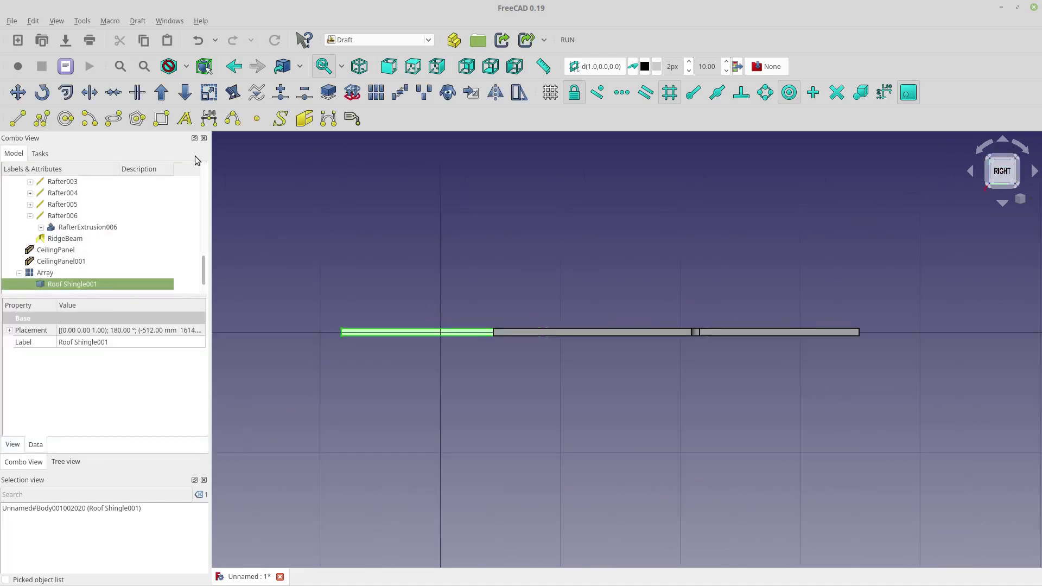
# - Rotate Roof Shingle001 about its left end into a shallow upward tilt
pyautogui.click(44, 94)
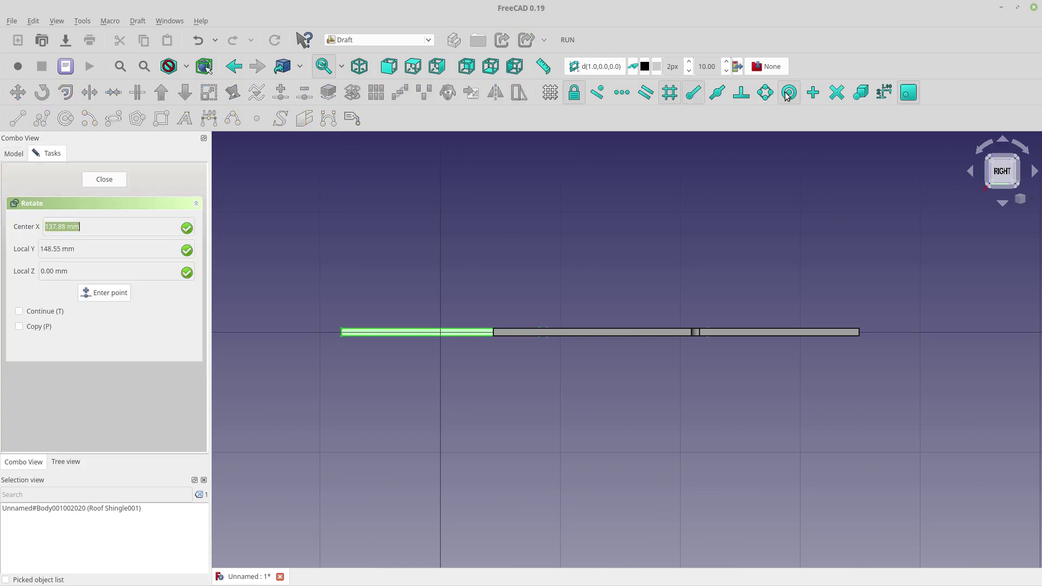
pyautogui.click(365, 335)
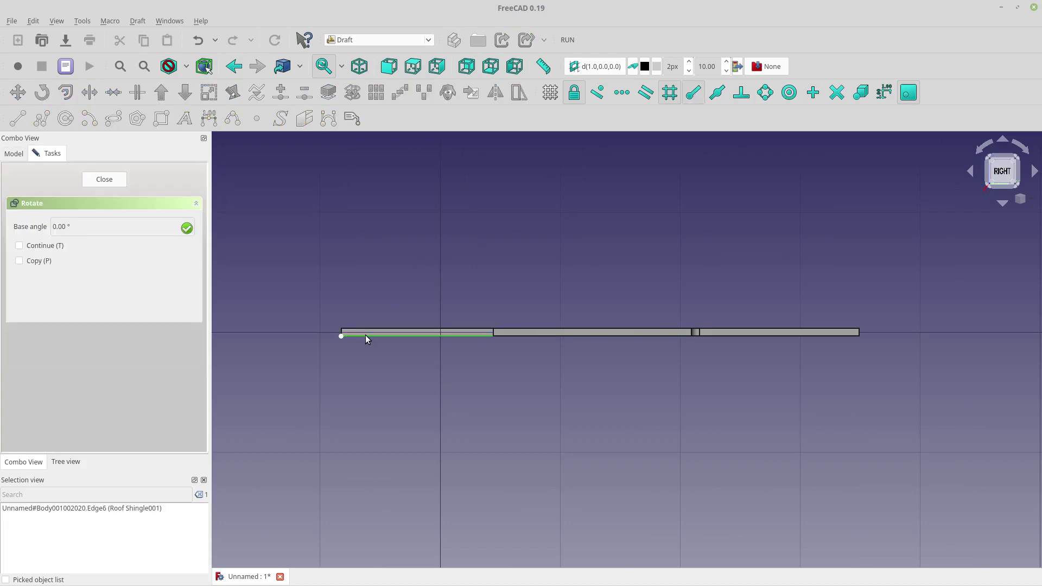
pyautogui.click(548, 340)
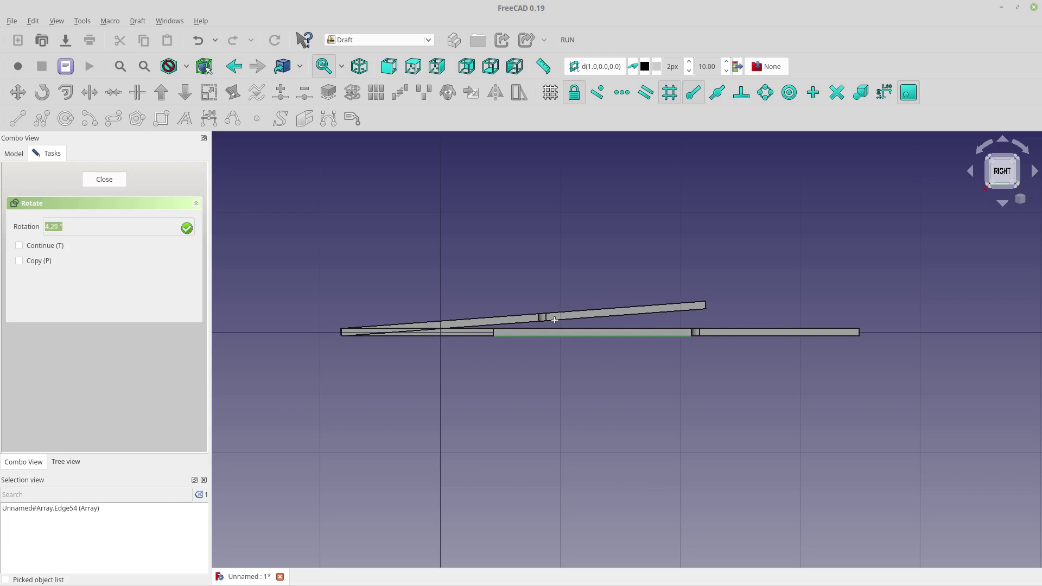
pyautogui.click(554, 320)
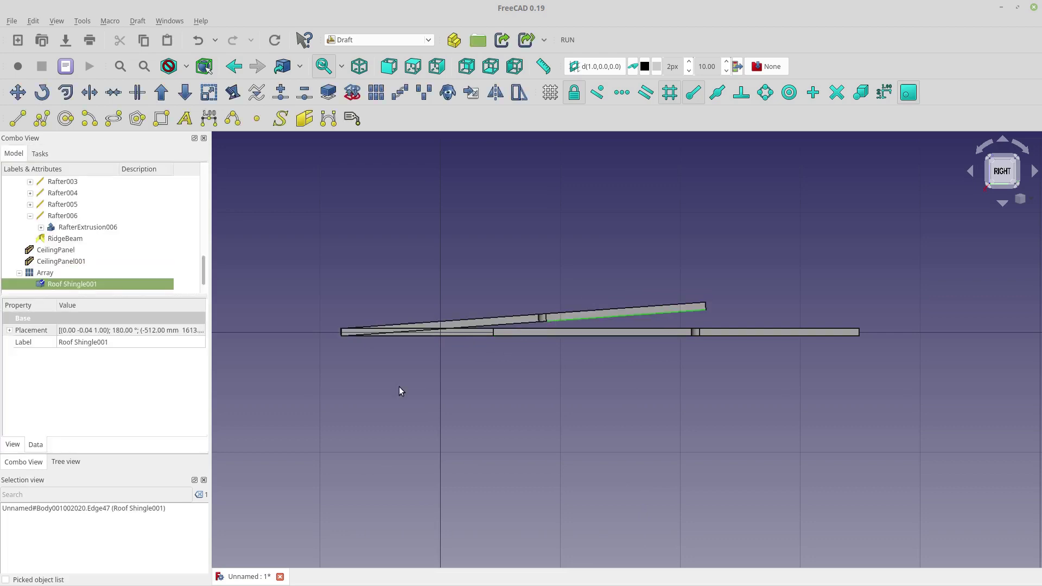
pyautogui.moveTo(571, 378); pyautogui.dragTo(559, 389, button='middle')
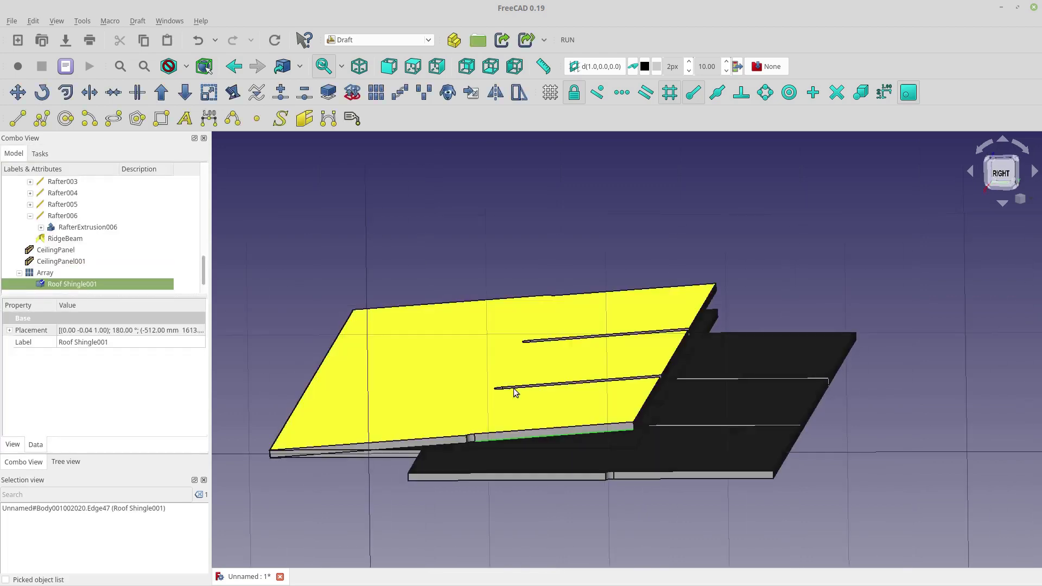
# - Inspect Roof Shingle001's placement and orbit to check the tilted shingle Array from the side
pyautogui.click(56, 274)
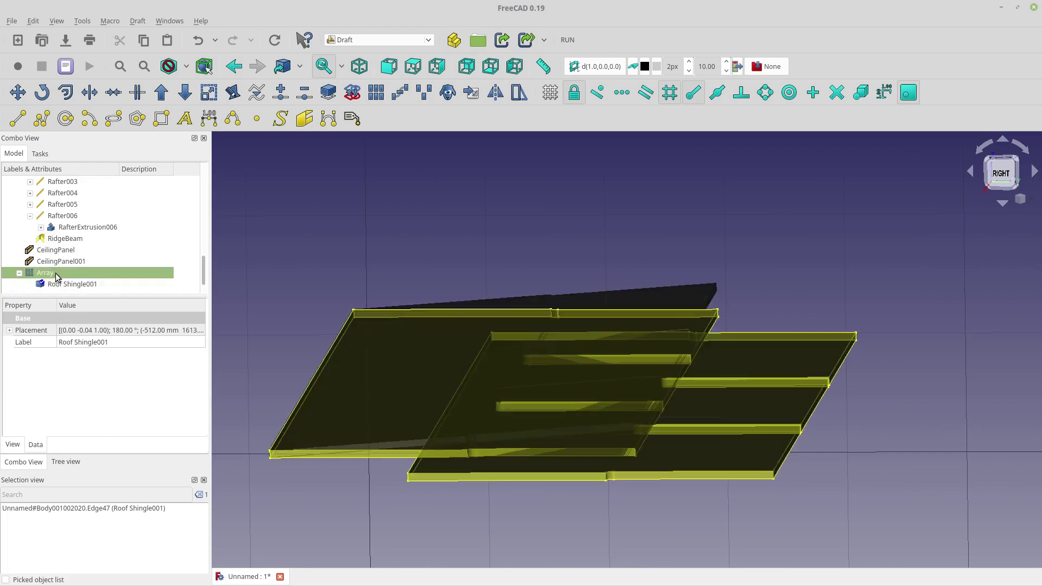
pyautogui.doubleClick(75, 284)
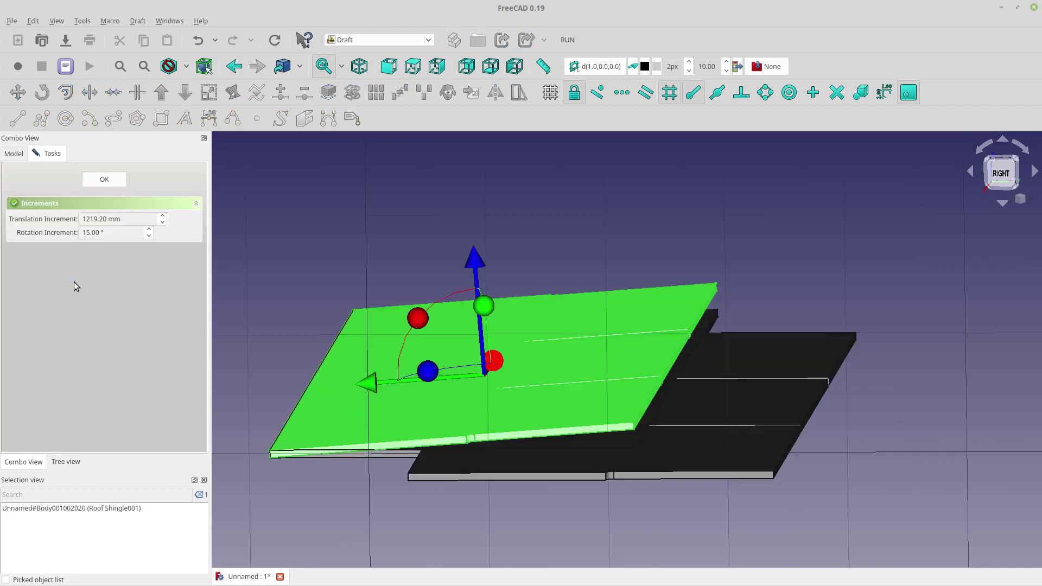
pyautogui.click(106, 183)
pyautogui.moveTo(261, 304); pyautogui.dragTo(298, 277, button='middle')
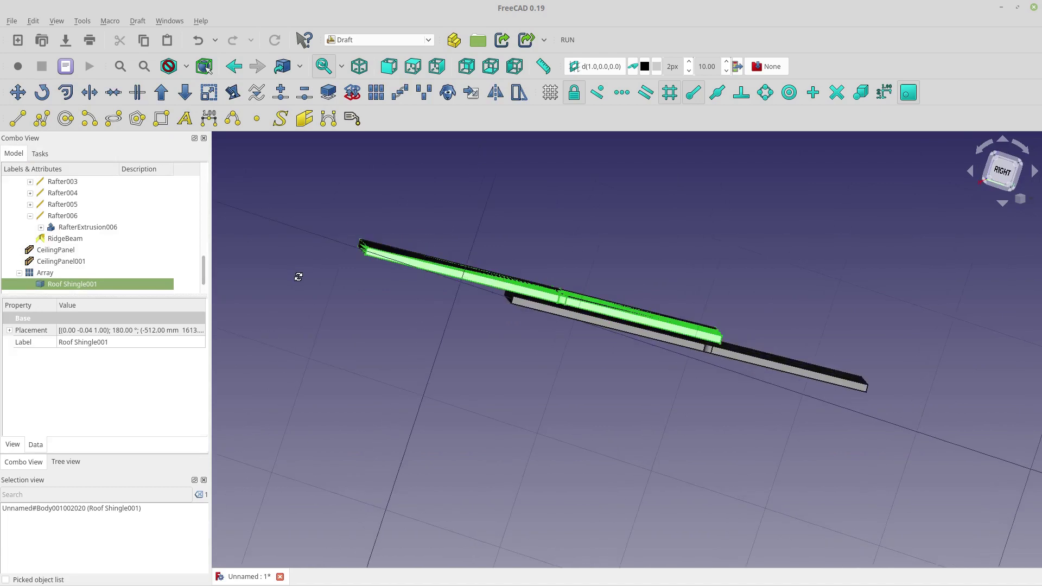
pyautogui.click(1007, 185)
pyautogui.scroll(1, 688, 350)
pyautogui.click(628, 351)
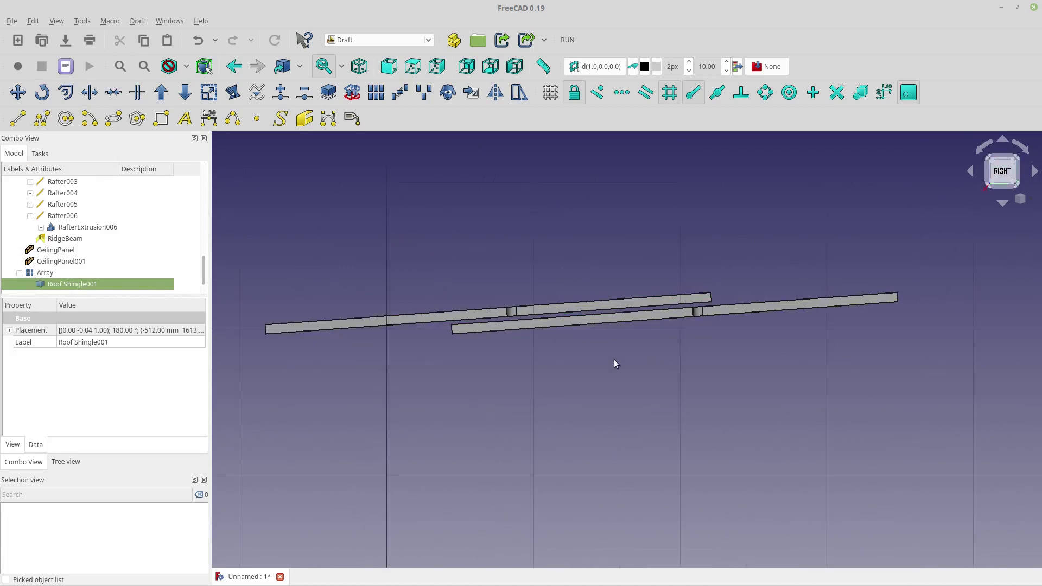
pyautogui.click(63, 275)
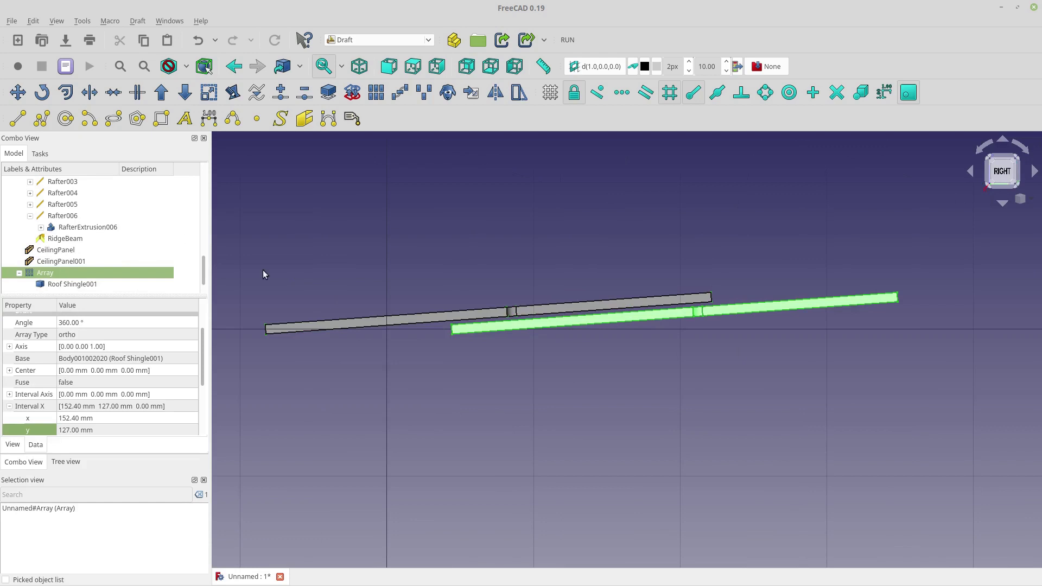
pyautogui.moveTo(380, 346); pyautogui.dragTo(601, 430, button='middle')
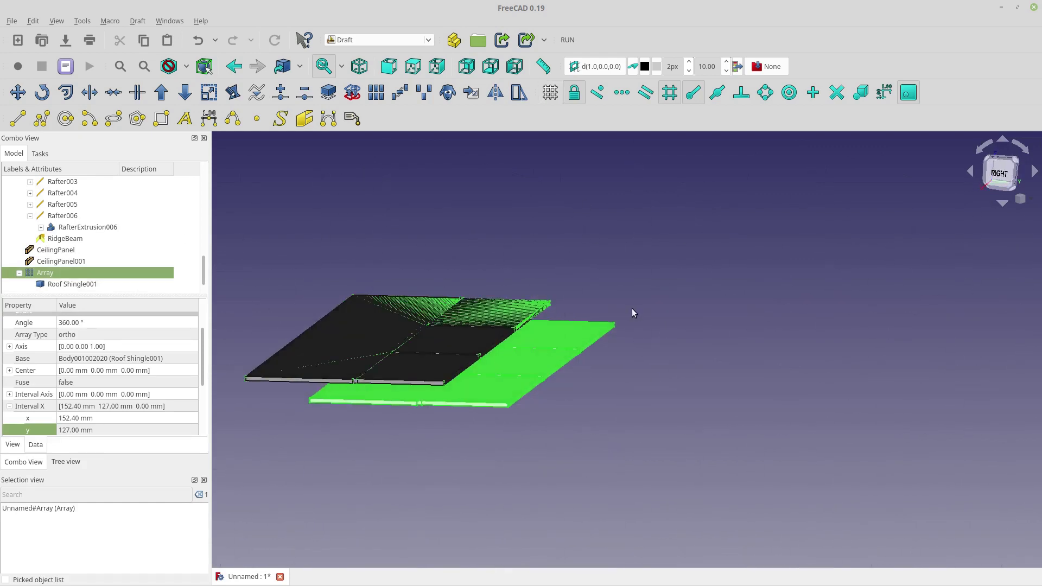
# - Check that the shingle Array sits inside Array001, then delete the duplicate Array002
pyautogui.click(92, 282)
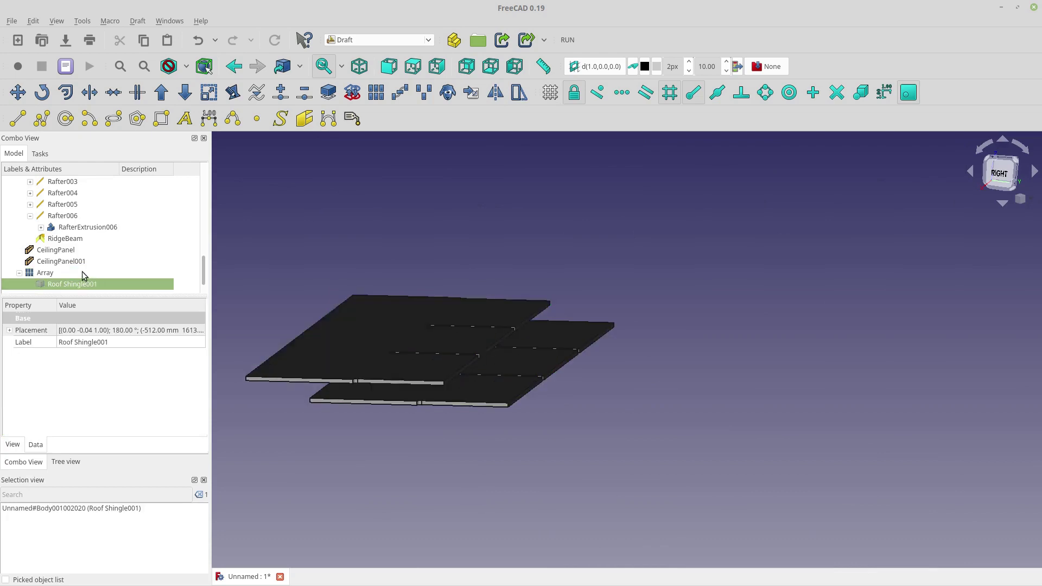
pyautogui.click(83, 273)
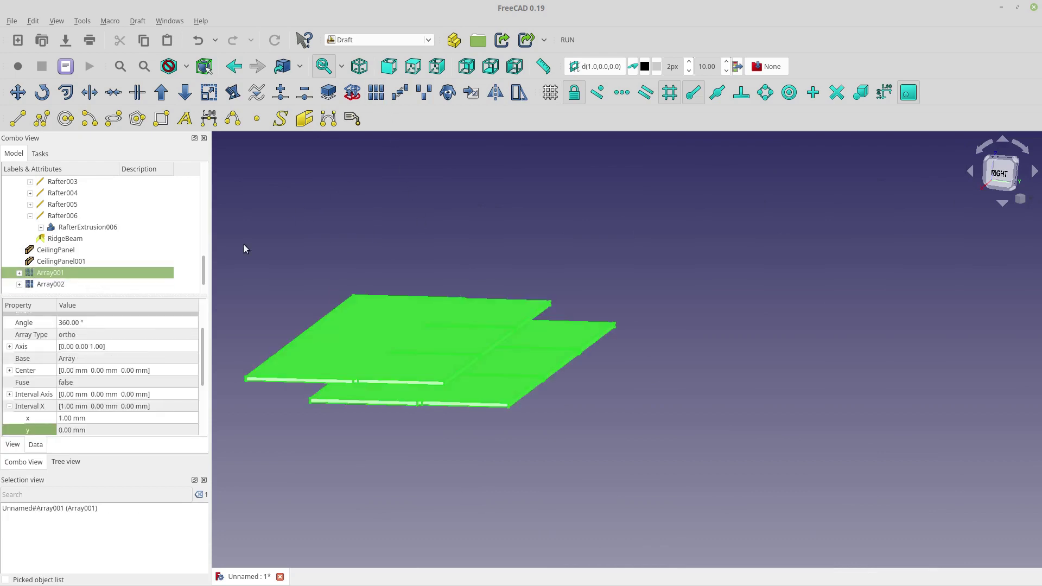
pyautogui.click(86, 284)
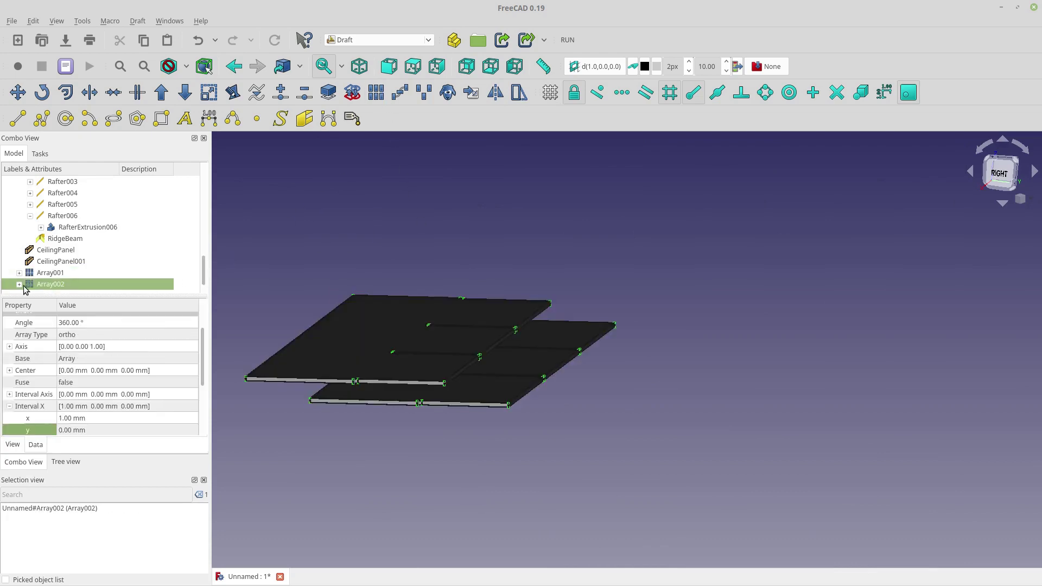
pyautogui.click(62, 263)
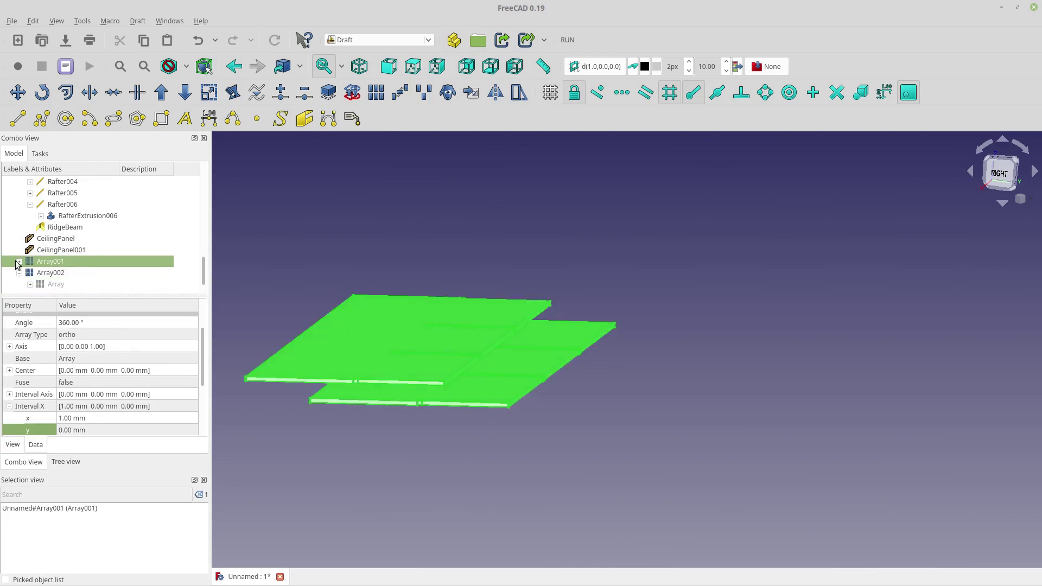
pyautogui.click(19, 261)
pyautogui.click(64, 274)
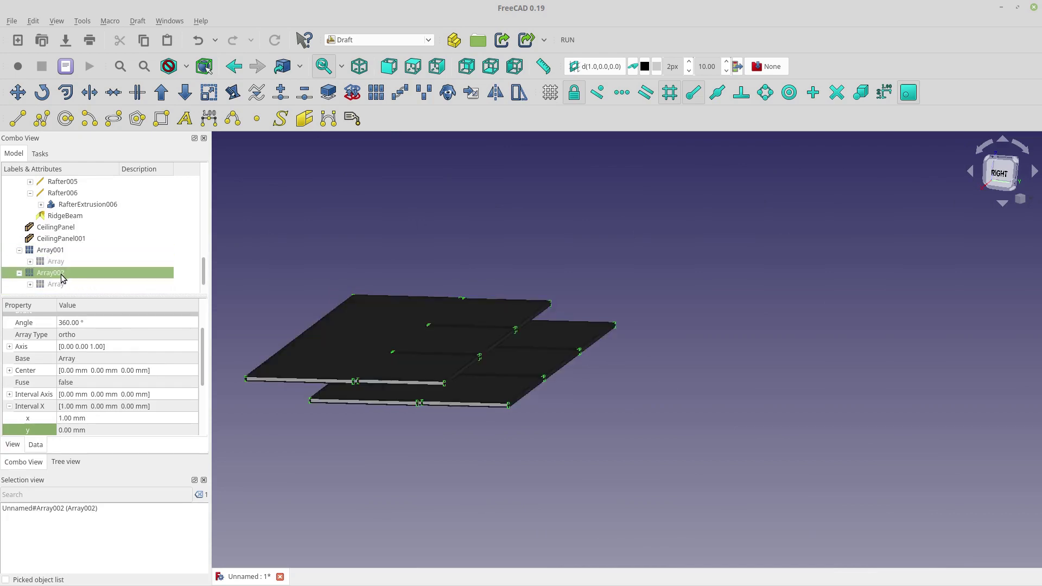
pyautogui.press('Delete')
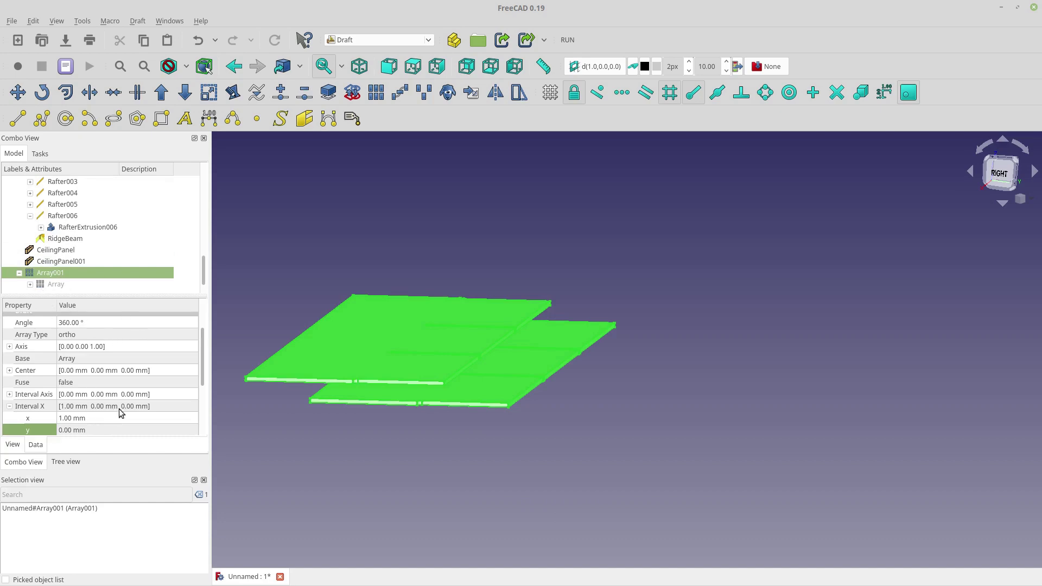
# - Give Array001 Number X 3 and Number Y 9, then check it in isometric view
pyautogui.moveTo(205, 372); pyautogui.dragTo(202, 412)
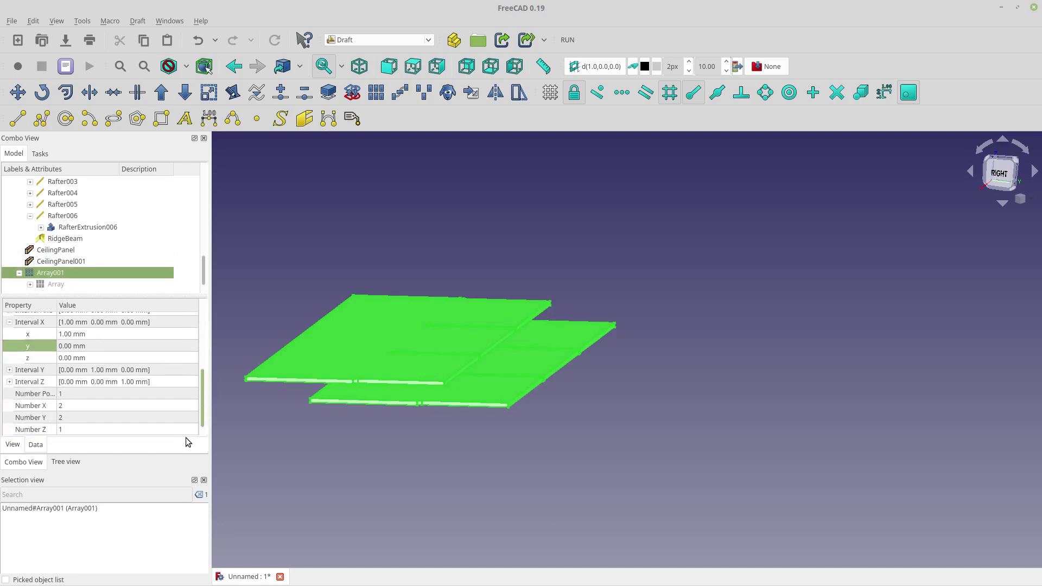
pyautogui.click(138, 405)
pyautogui.click(136, 422)
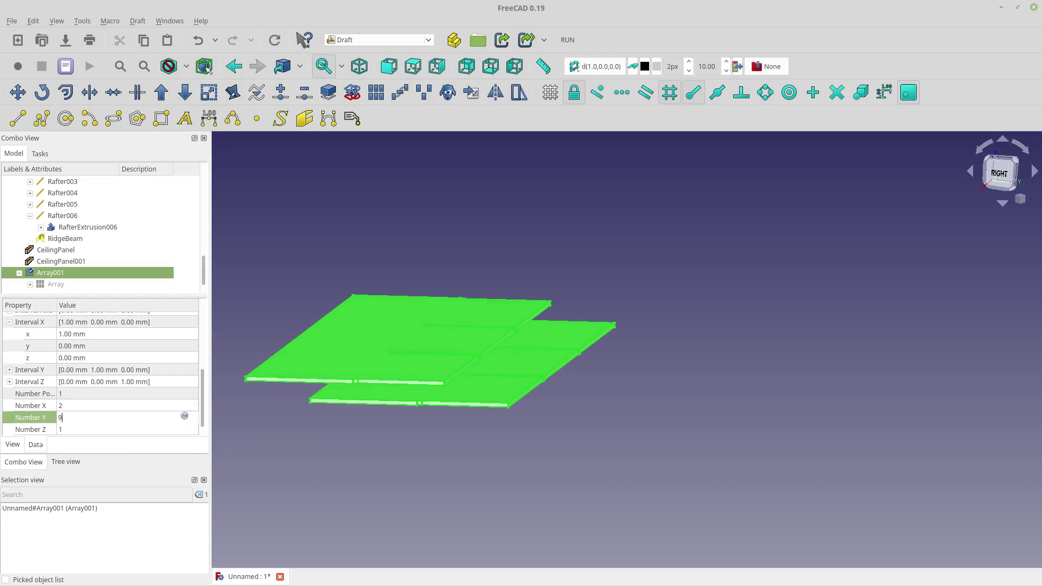
pyautogui.click(107, 406)
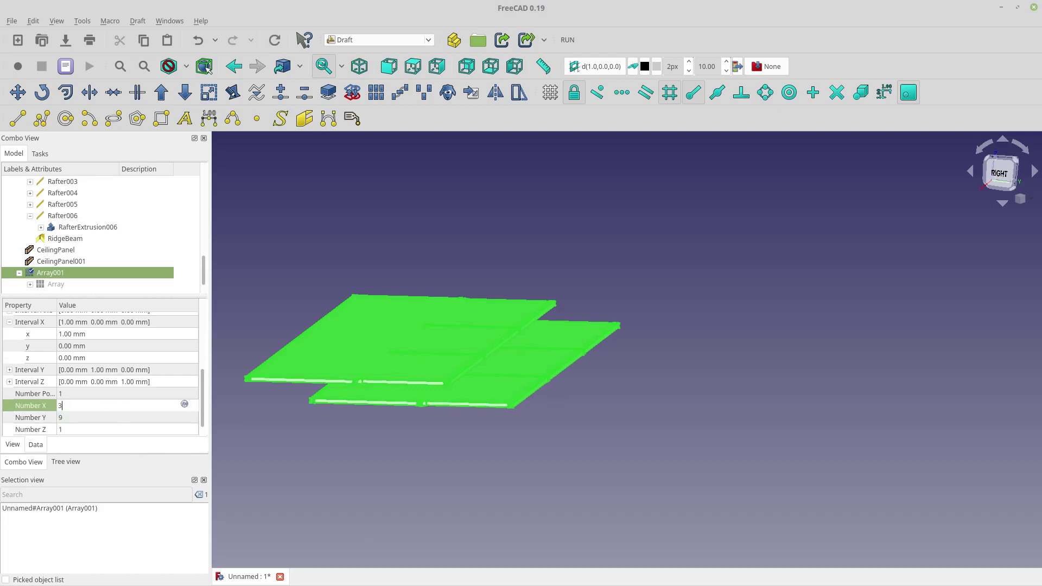
pyautogui.write('3')
pyautogui.press('Return')
pyautogui.press('0')
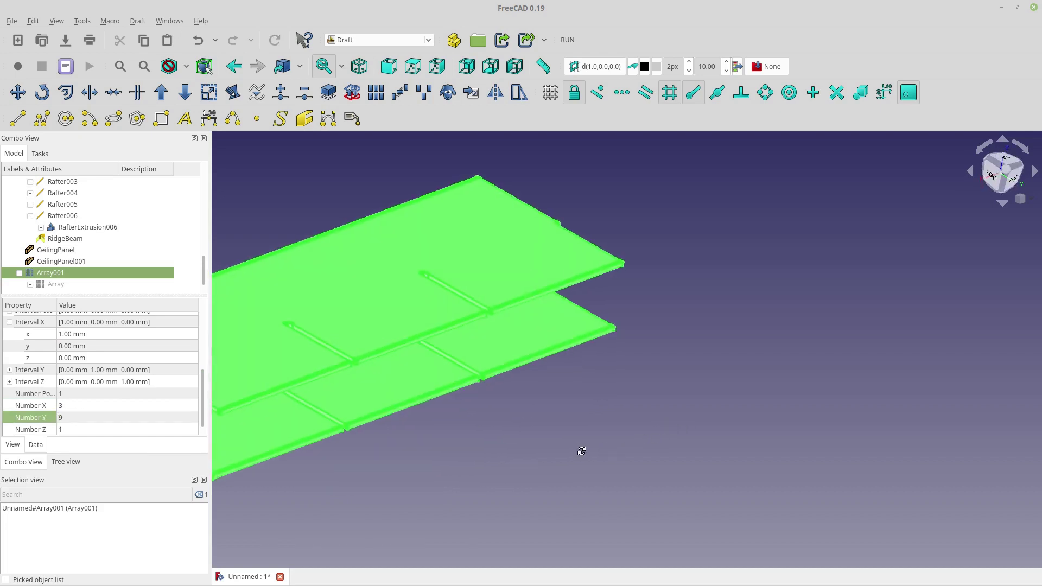
pyautogui.scroll(-1, 597, 454)
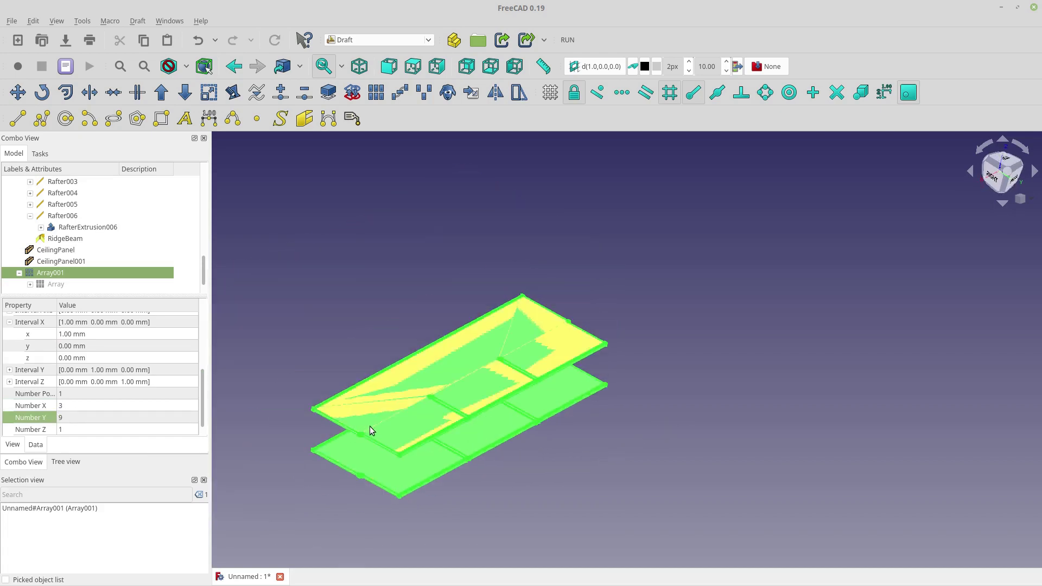
pyautogui.click(105, 284)
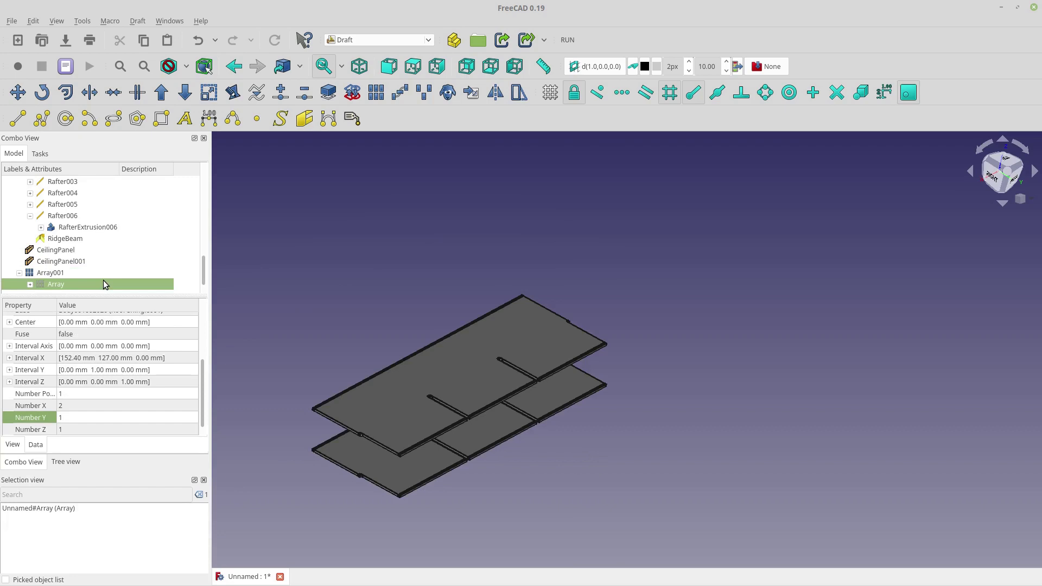
# - Expand Interval X and compare the spacing of Array001 and the inner Array
pyautogui.click(9, 357)
pyautogui.doubleClick(87, 382)
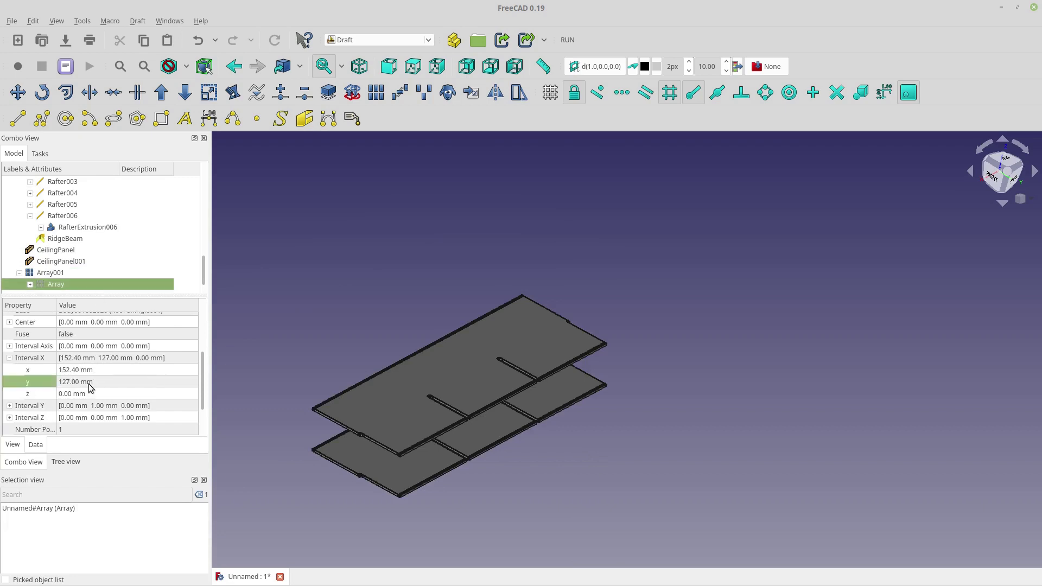
pyautogui.click(61, 277)
pyautogui.click(60, 284)
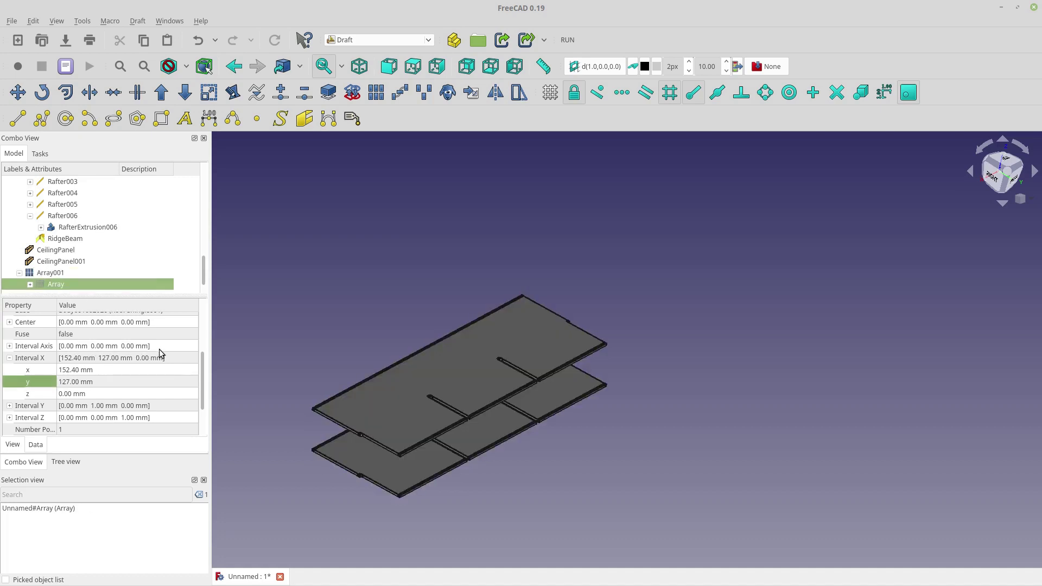
pyautogui.scroll(-1, 201, 382)
pyautogui.scroll(2, 202, 385)
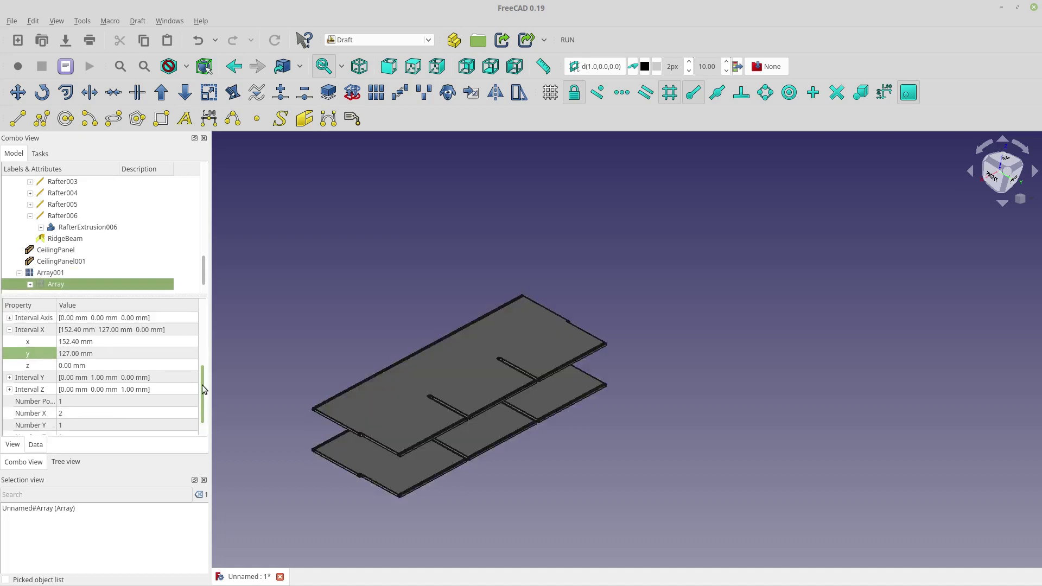
# - Set Array001's Interval X x spacing to 36 in (914.40 mm)
pyautogui.click(68, 273)
pyautogui.doubleClick(74, 391)
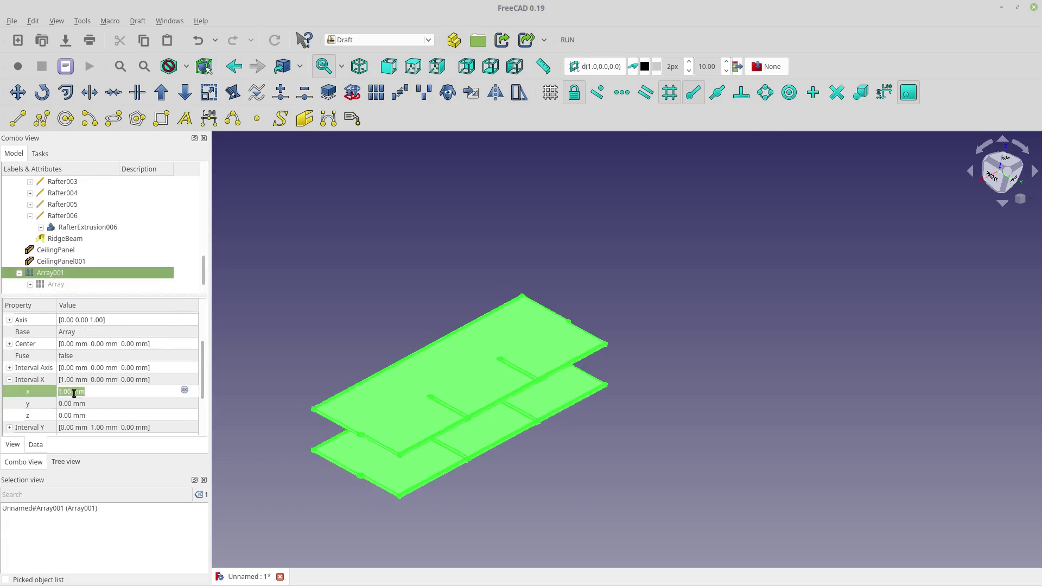
pyautogui.write('36')
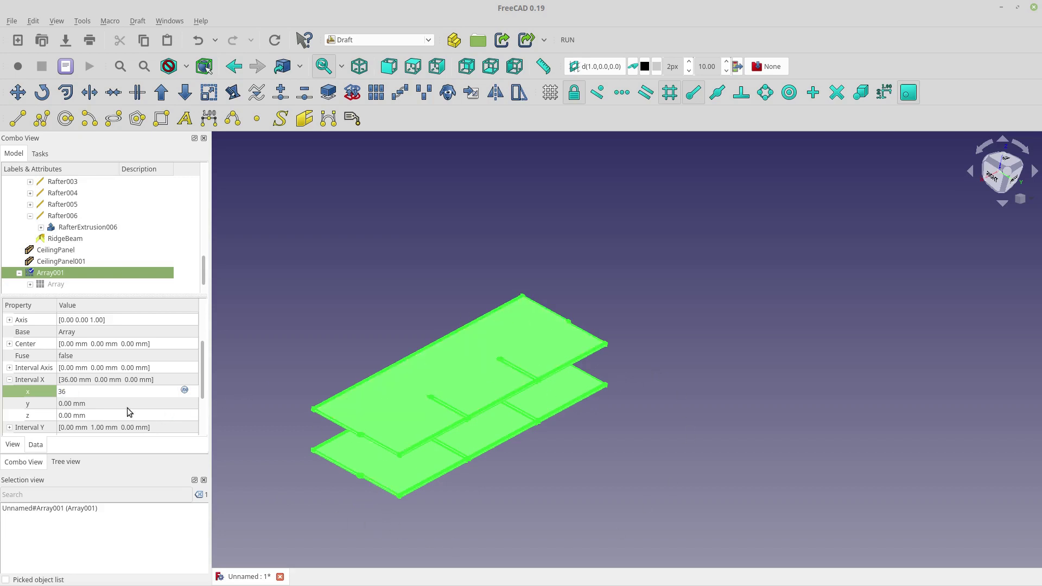
pyautogui.write('in')
pyautogui.scroll(-1, 126, 407)
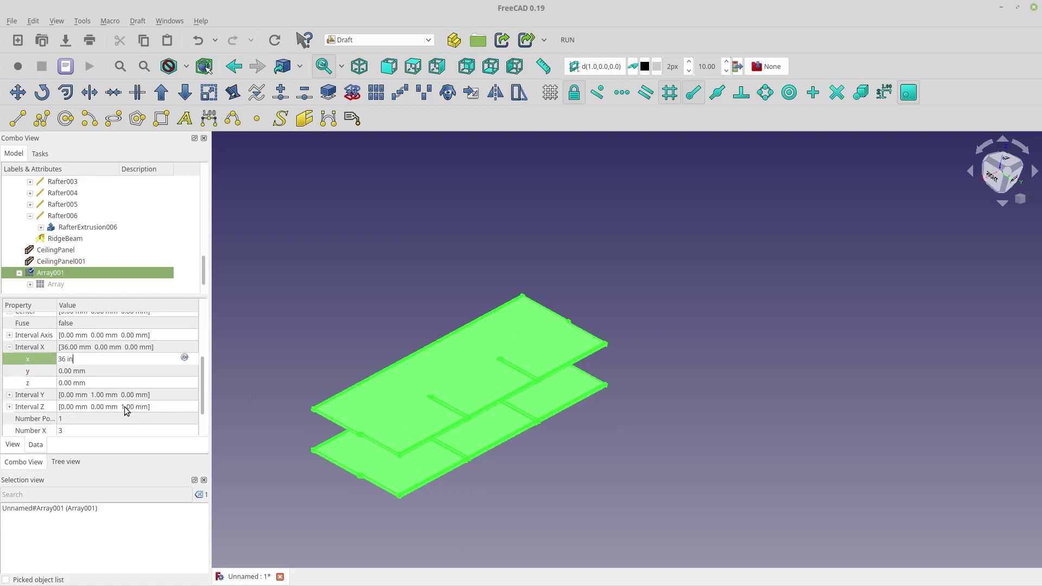
pyautogui.press('Return')
# - Set Array001's Interval Y y spacing to 10 in (254 mm)
pyautogui.click(9, 395)
pyautogui.click(76, 419)
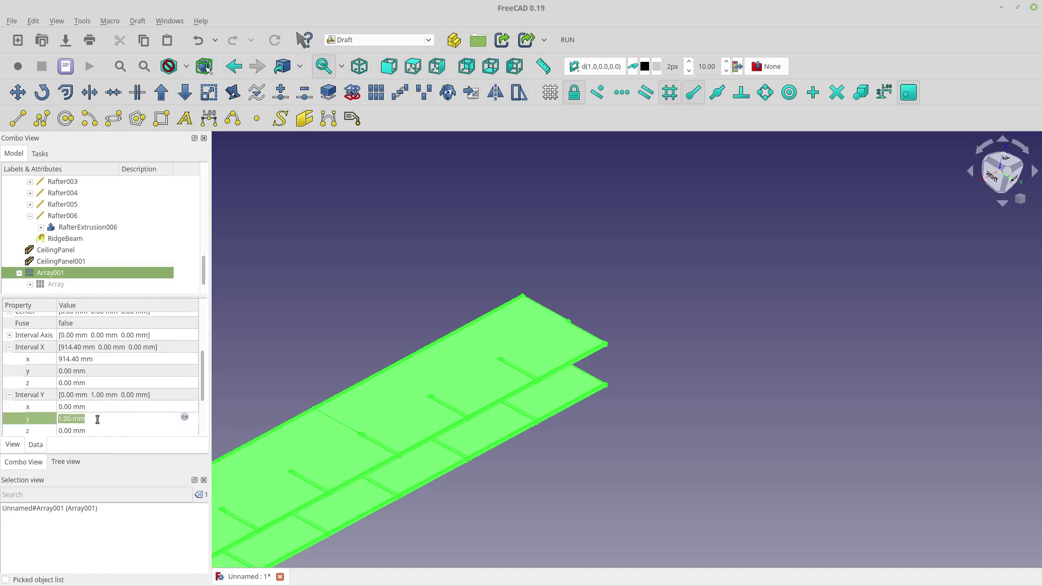
pyautogui.write('10 in')
pyautogui.press('Return')
pyautogui.scroll(-3, 278, 429)
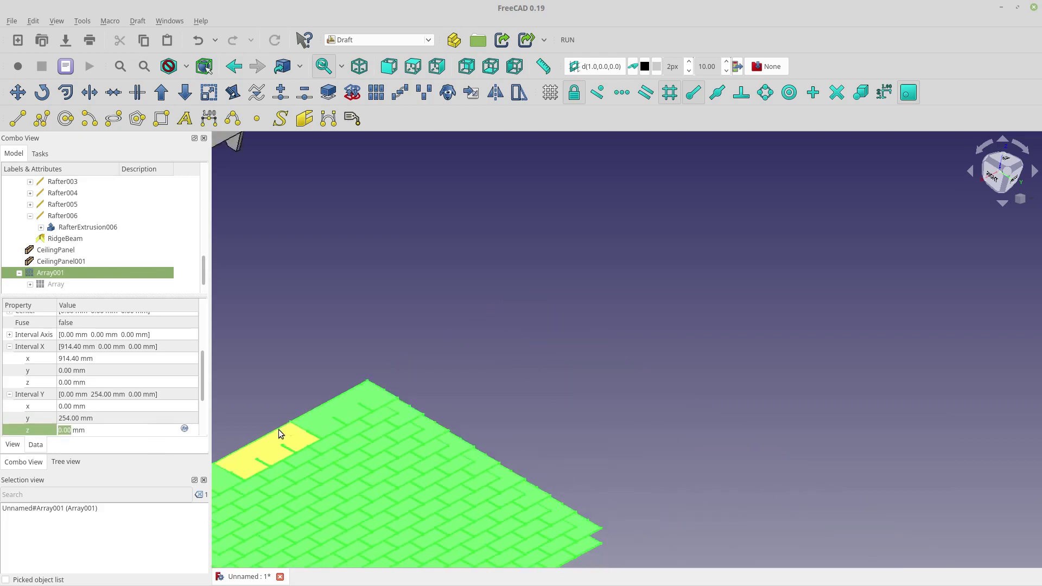
pyautogui.scroll(2, 548, 374)
pyautogui.scroll(-5, 527, 380)
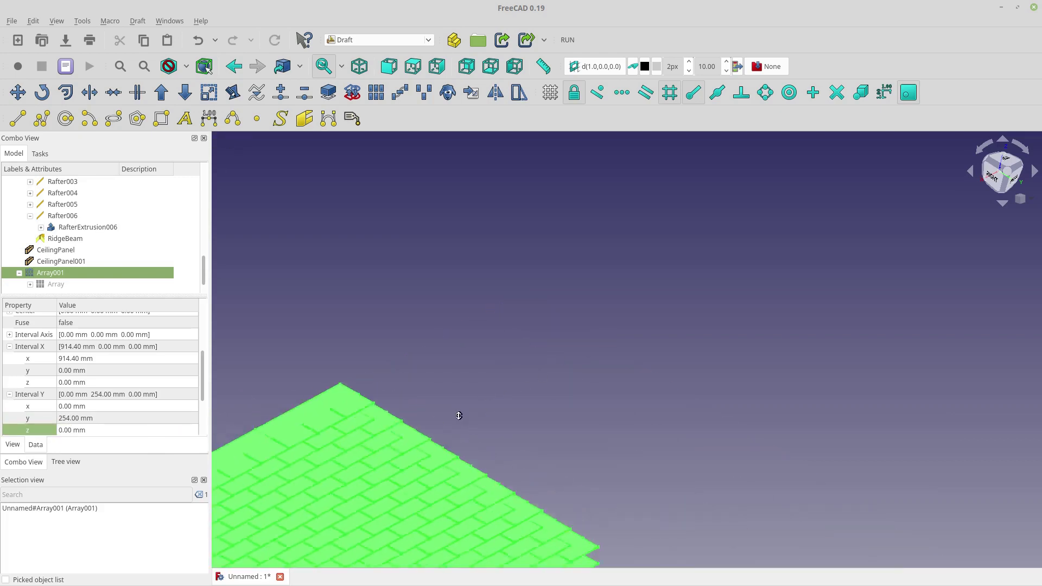
pyautogui.click(468, 471)
pyautogui.scroll(3, 573, 491)
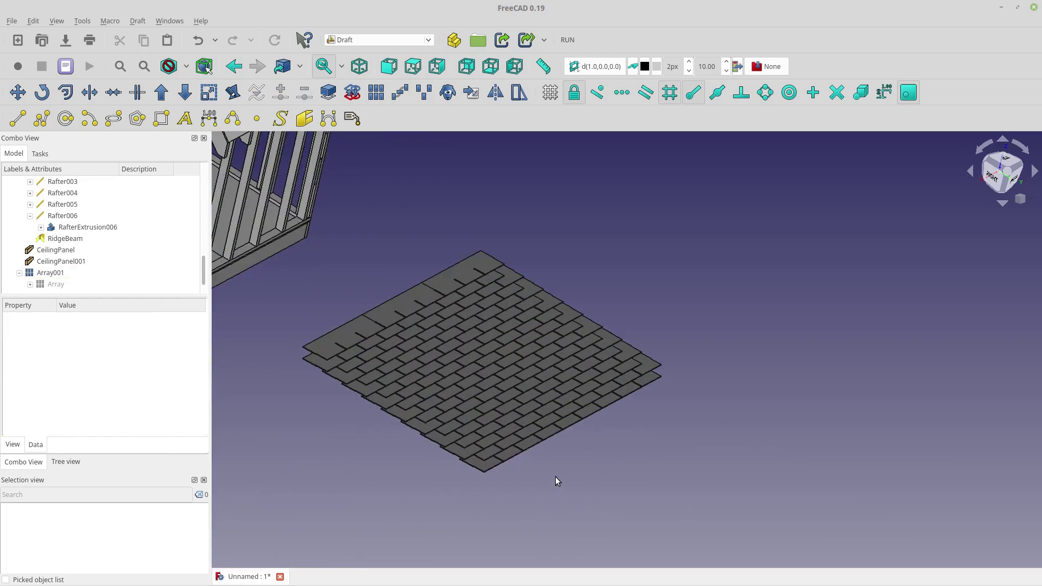
pyautogui.scroll(4, 567, 476)
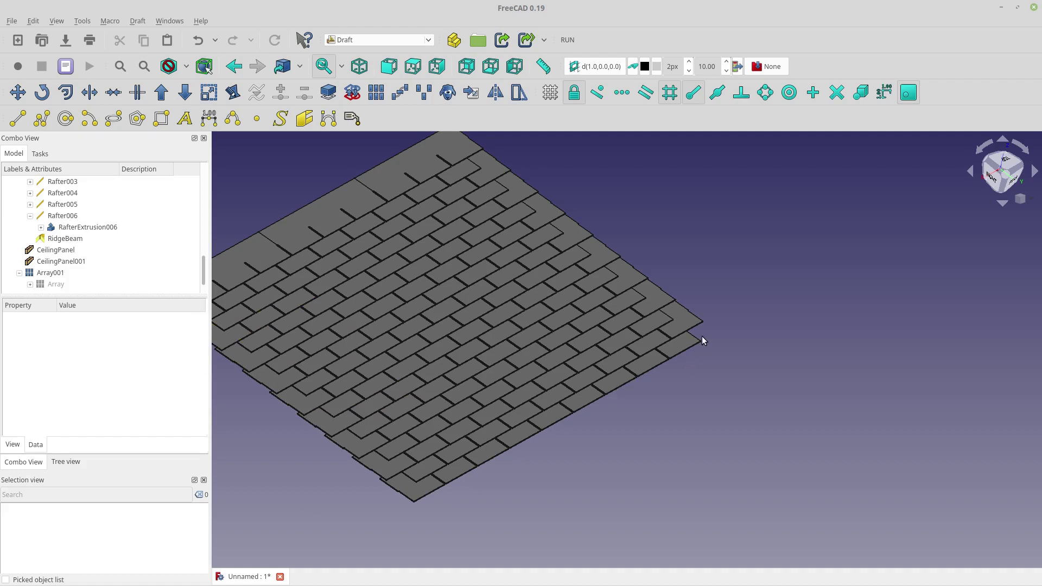
pyautogui.scroll(-2, 476, 203)
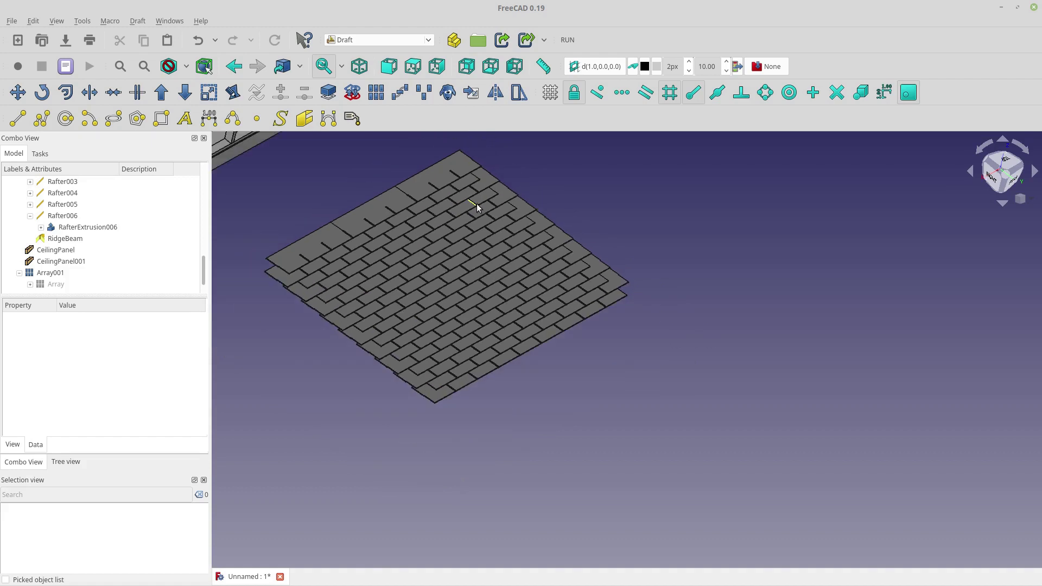
pyautogui.moveTo(334, 389); pyautogui.dragTo(466, 458, button='middle')
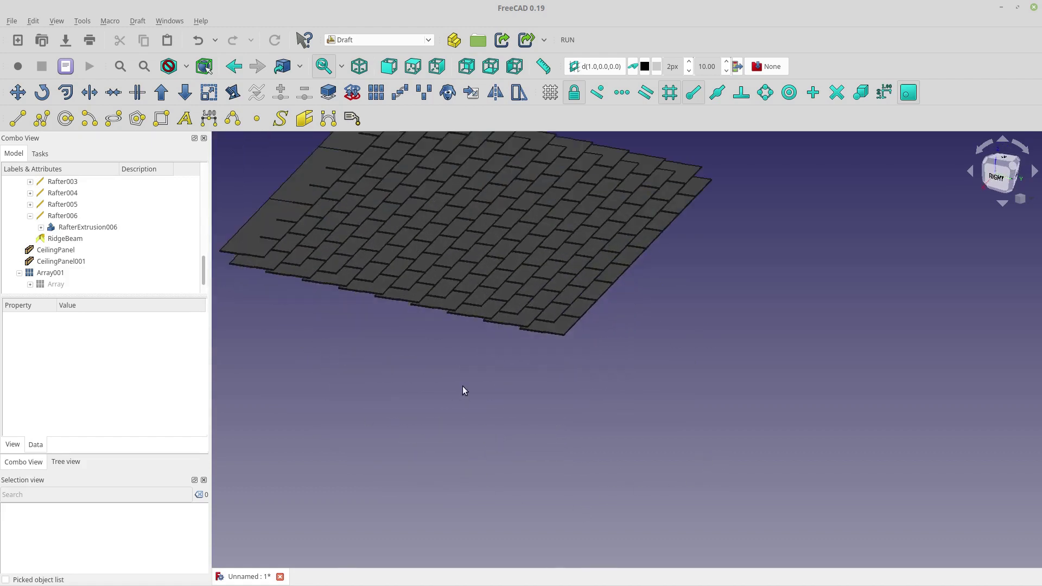
pyautogui.scroll(-3, 472, 396)
pyautogui.moveTo(669, 402); pyautogui.dragTo(848, 475, button='middle')
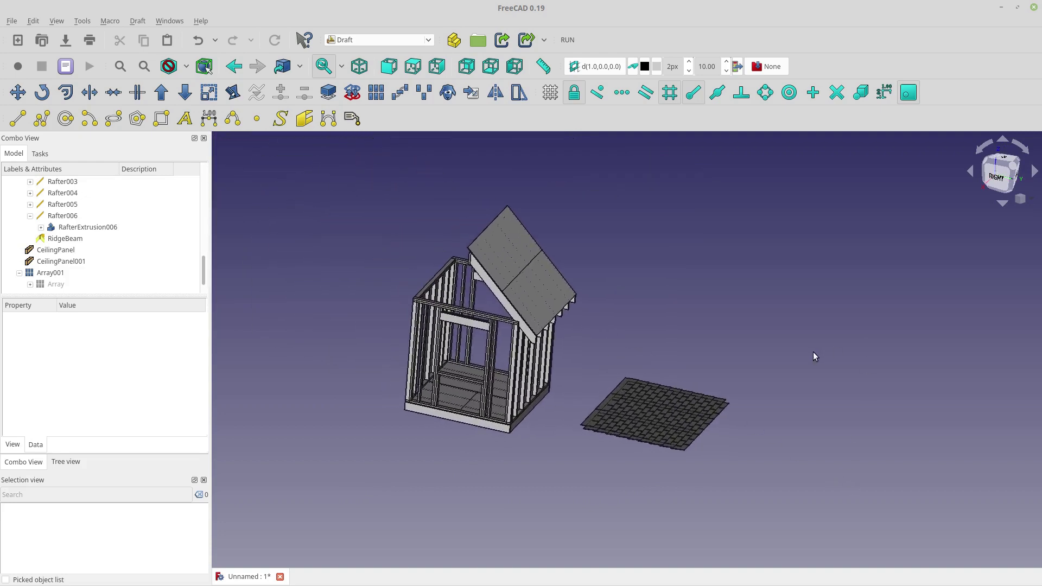
# - Cancel a stray dimension, select Array001, and orbit the shed upright
pyautogui.rightClick(800, 380)
pyautogui.moveTo(834, 494)
pyautogui.click(756, 491)
pyautogui.moveTo(733, 448); pyautogui.dragTo(701, 442, button='middle')
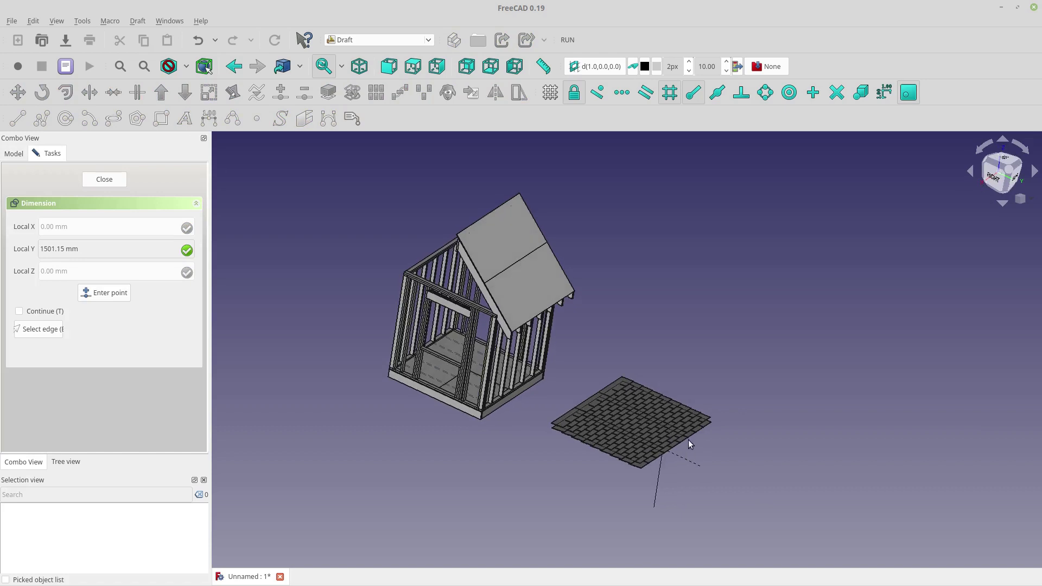
pyautogui.click(119, 182)
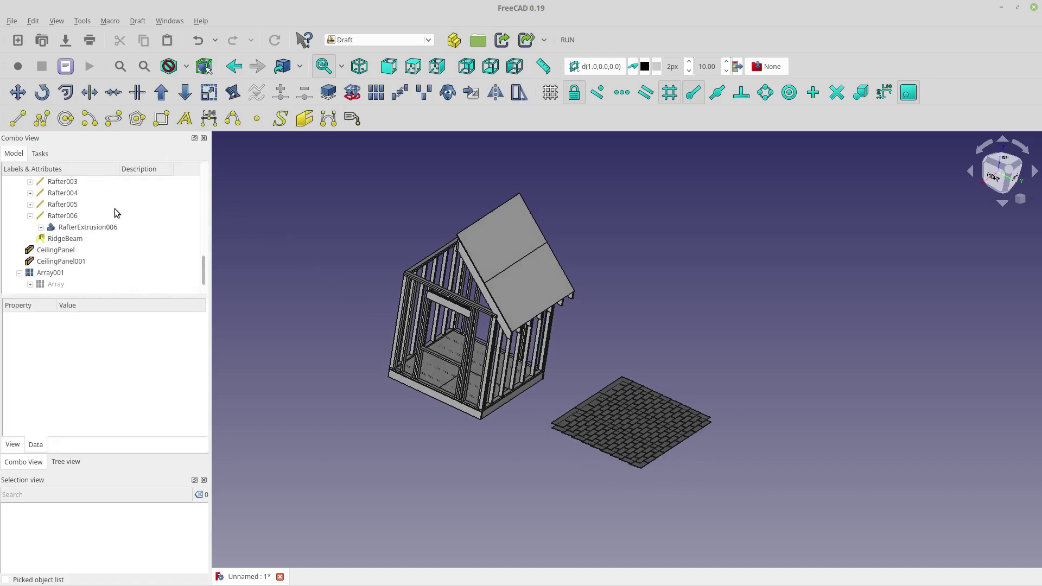
pyautogui.click(18, 273)
pyautogui.rightClick(327, 355)
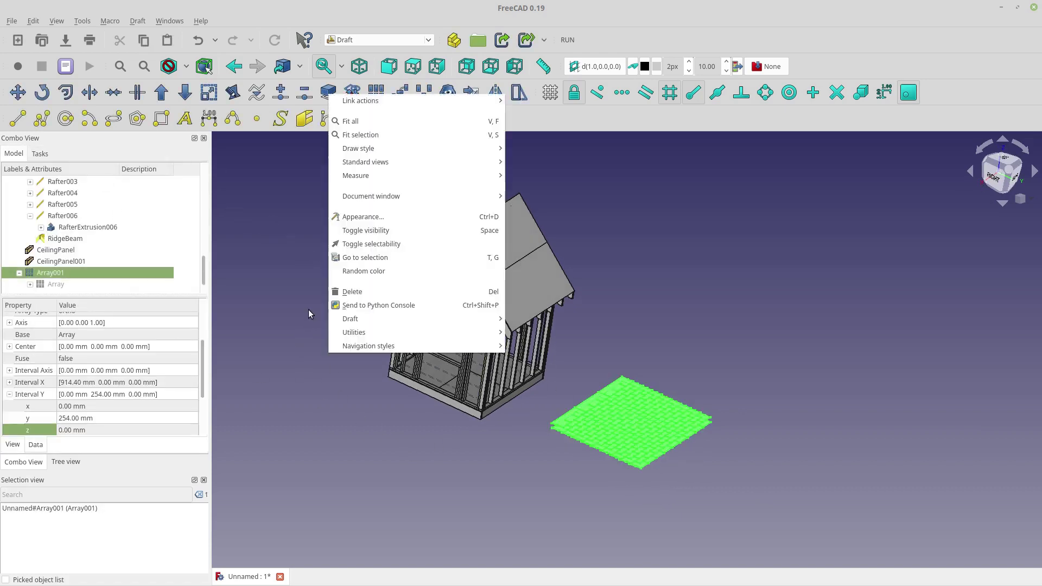
pyautogui.click(314, 358)
pyautogui.moveTo(314, 358); pyautogui.dragTo(342, 333, button='middle')
pyautogui.scroll(3, 553, 502)
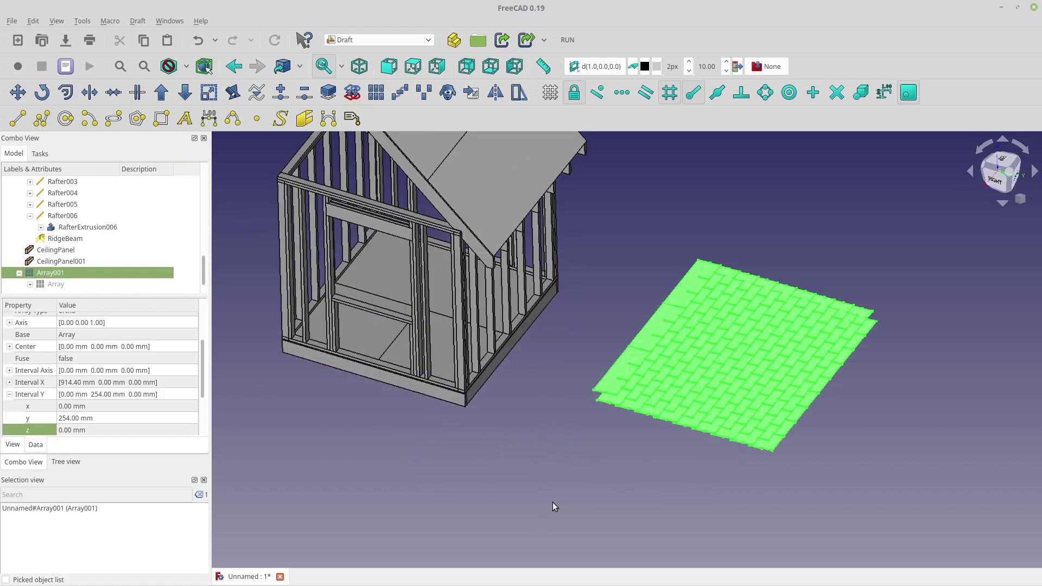
# - Move Array001 from its corner to the lower corner of the roof eave
pyautogui.click(23, 102)
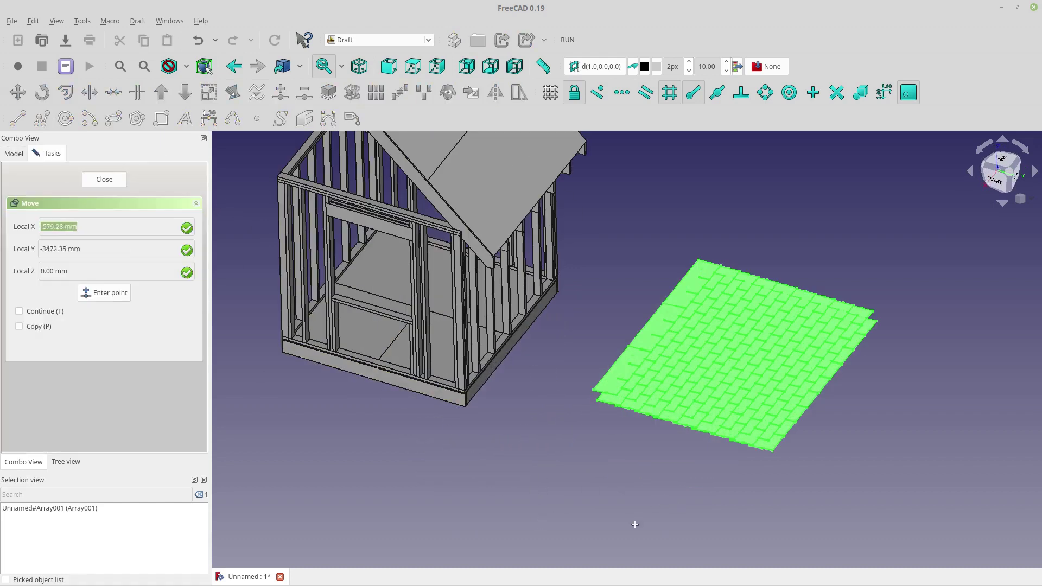
pyautogui.moveTo(630, 521); pyautogui.dragTo(767, 431, button='middle')
pyautogui.scroll(4, 771, 416)
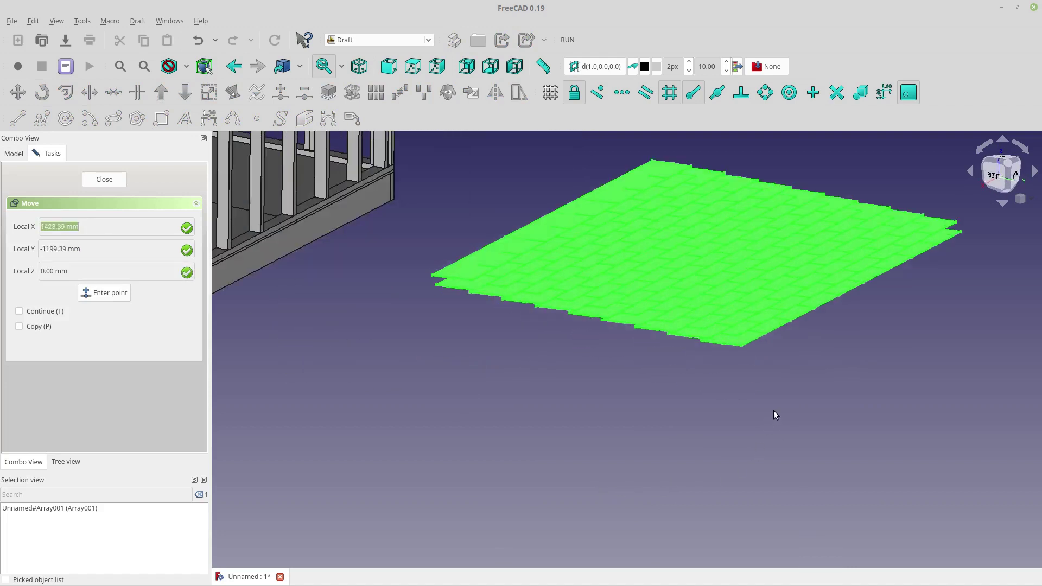
pyautogui.scroll(3, 736, 317)
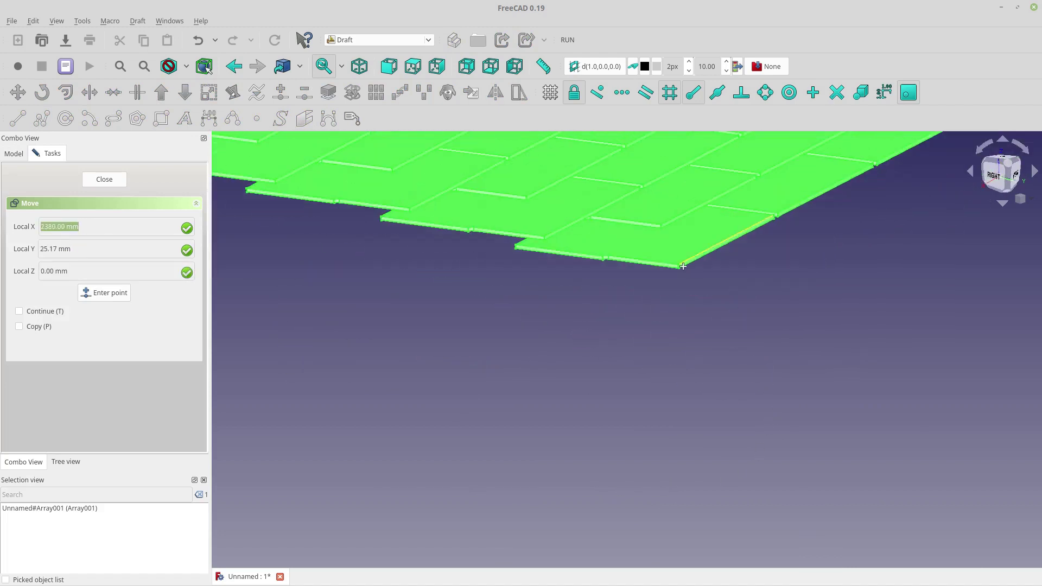
pyautogui.scroll(2, 685, 266)
pyautogui.scroll(2, 685, 267)
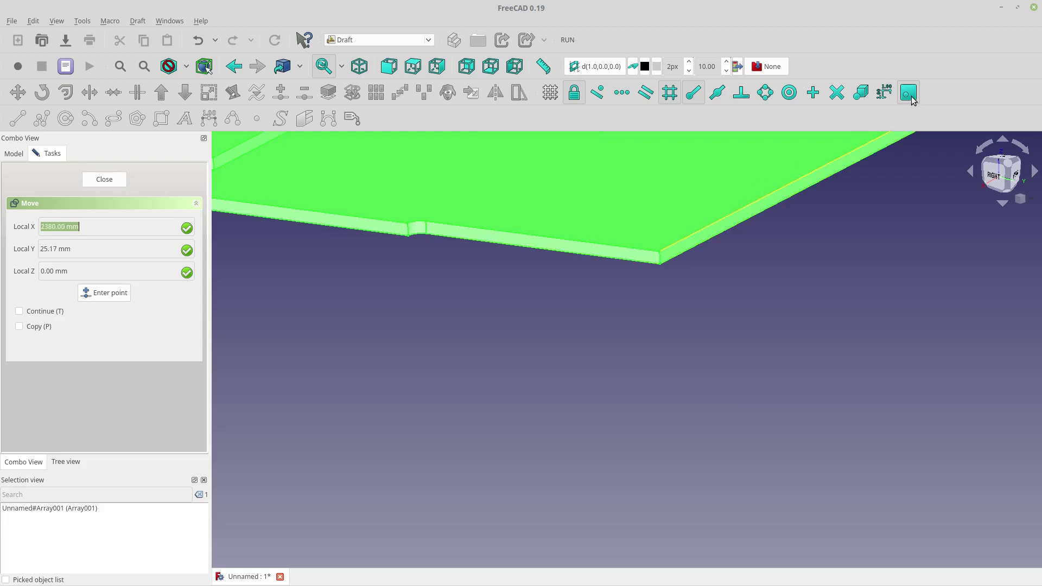
pyautogui.click(650, 262)
pyautogui.scroll(-4, 605, 291)
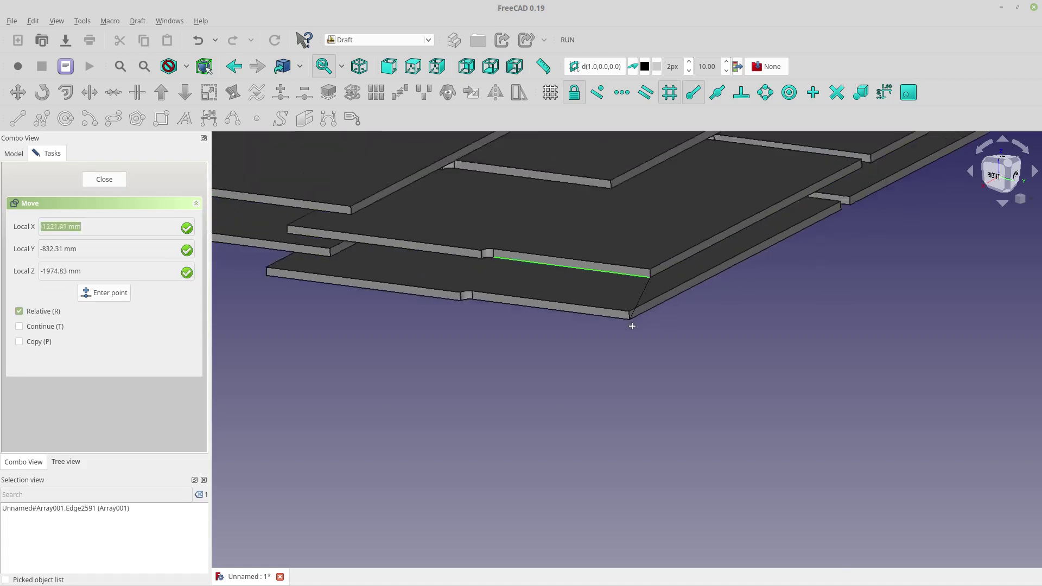
pyautogui.scroll(-6, 632, 326)
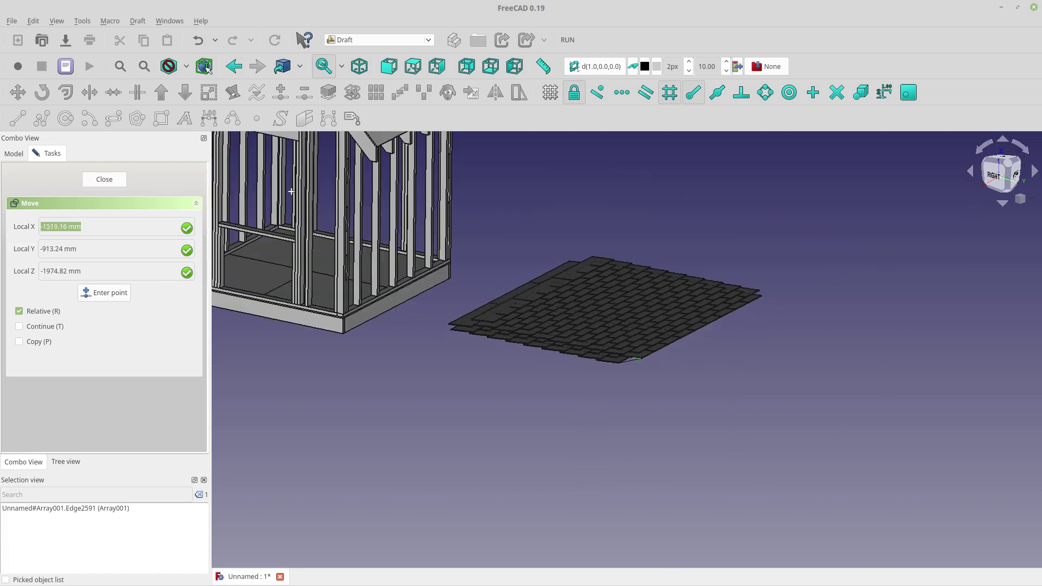
pyautogui.scroll(-8, 304, 163)
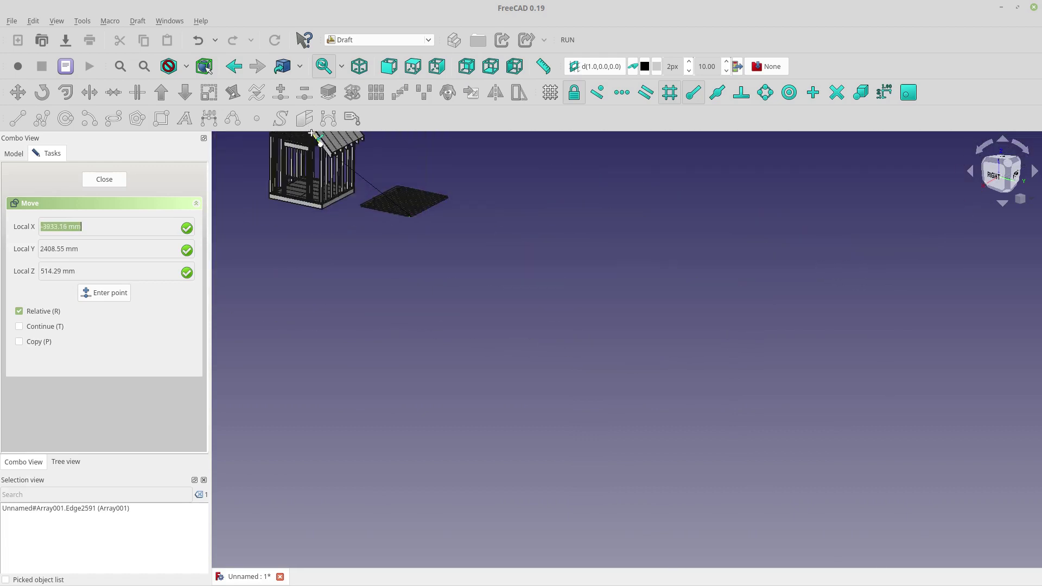
pyautogui.scroll(10, 312, 135)
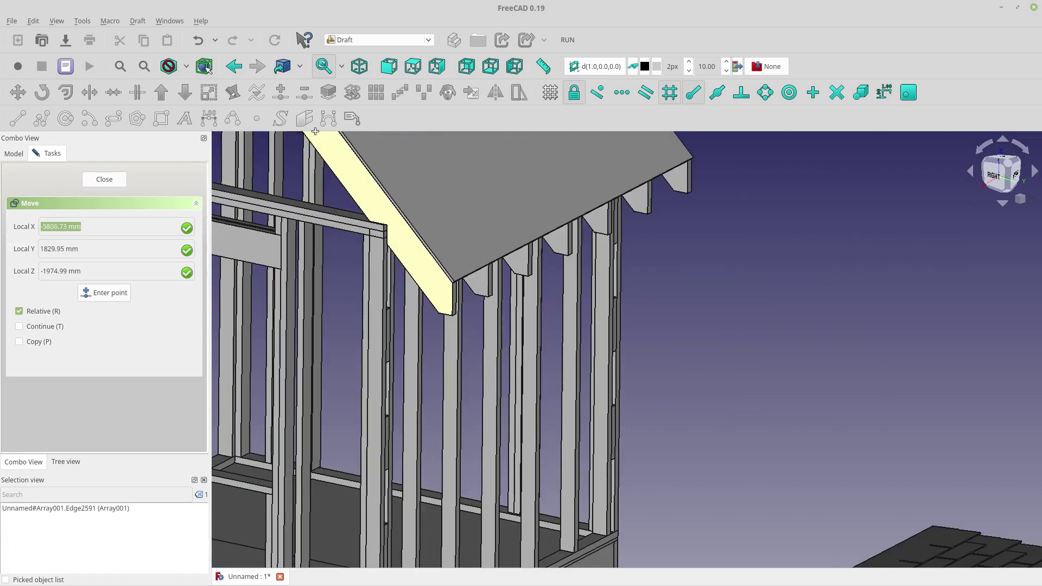
pyautogui.click(448, 270)
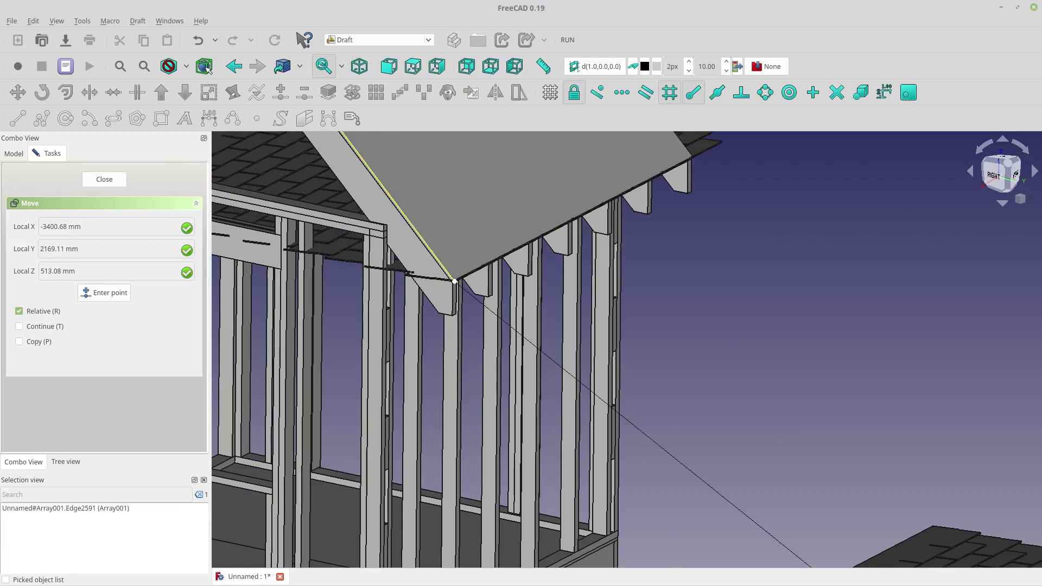
# - Undo the last move of the shingle array and select the inner Array
pyautogui.scroll(-10, 457, 448)
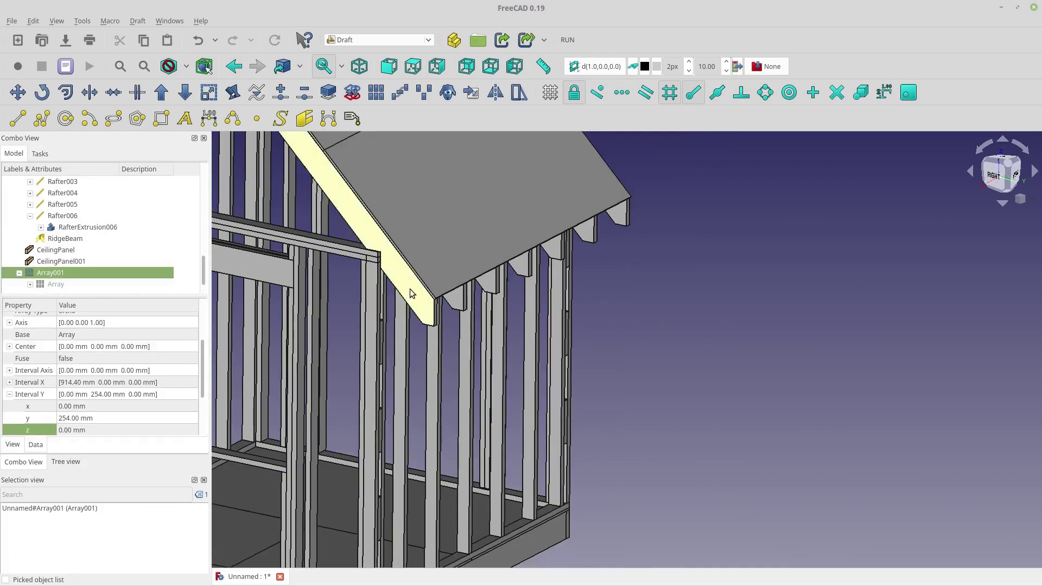
pyautogui.hotkey('ctrl', 'z')
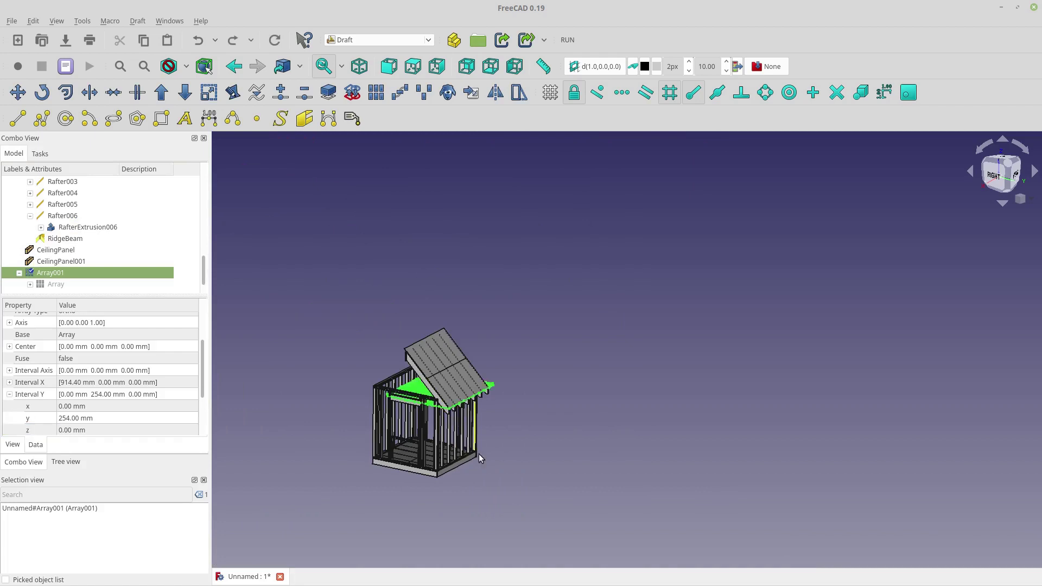
pyautogui.scroll(8, 457, 448)
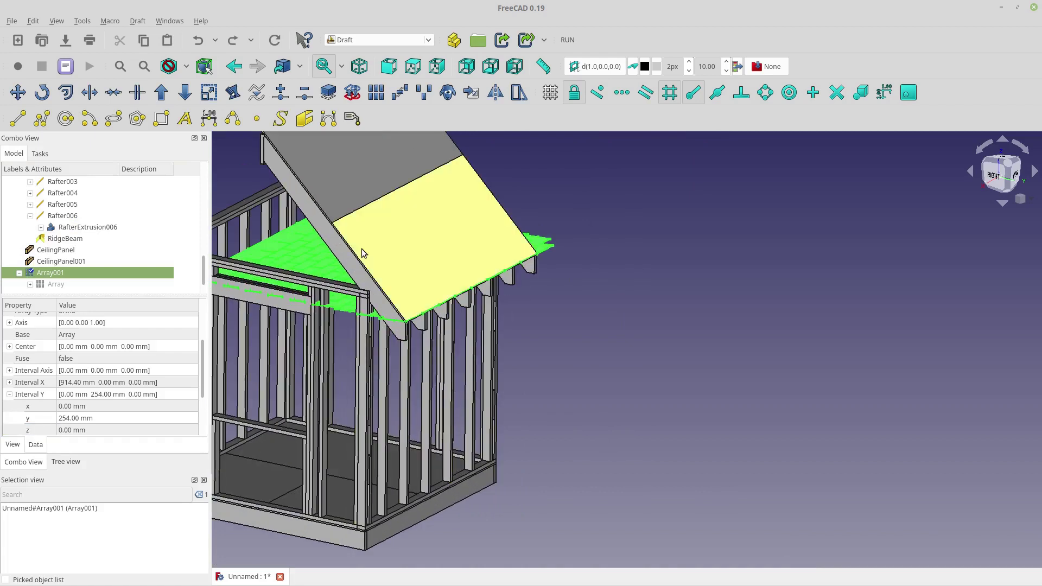
pyautogui.click(542, 409)
pyautogui.click(44, 283)
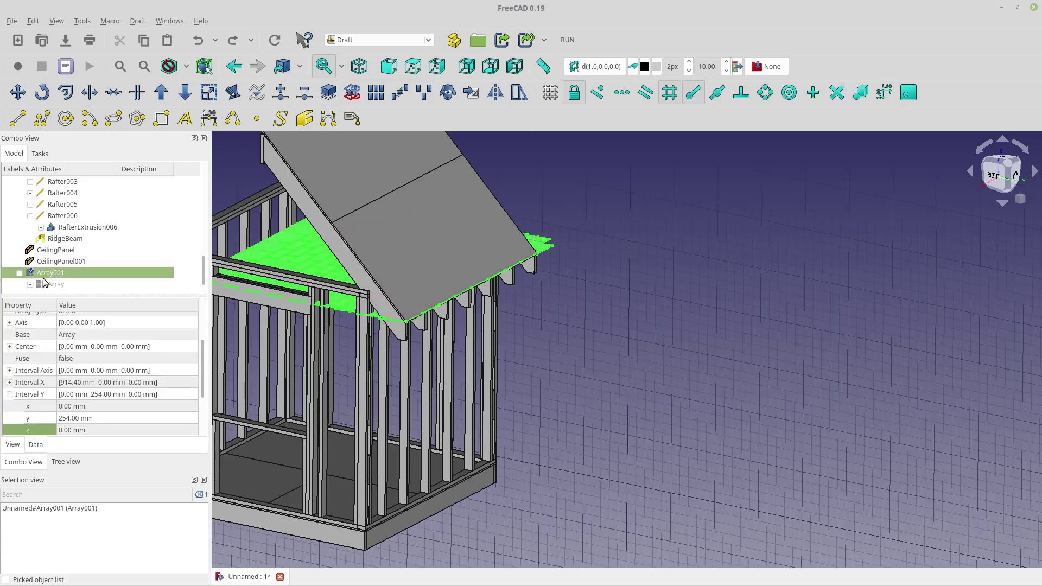
# - Toggle the Draft grid off and on, orbit around the shed frame, and select Array001
pyautogui.click(549, 92)
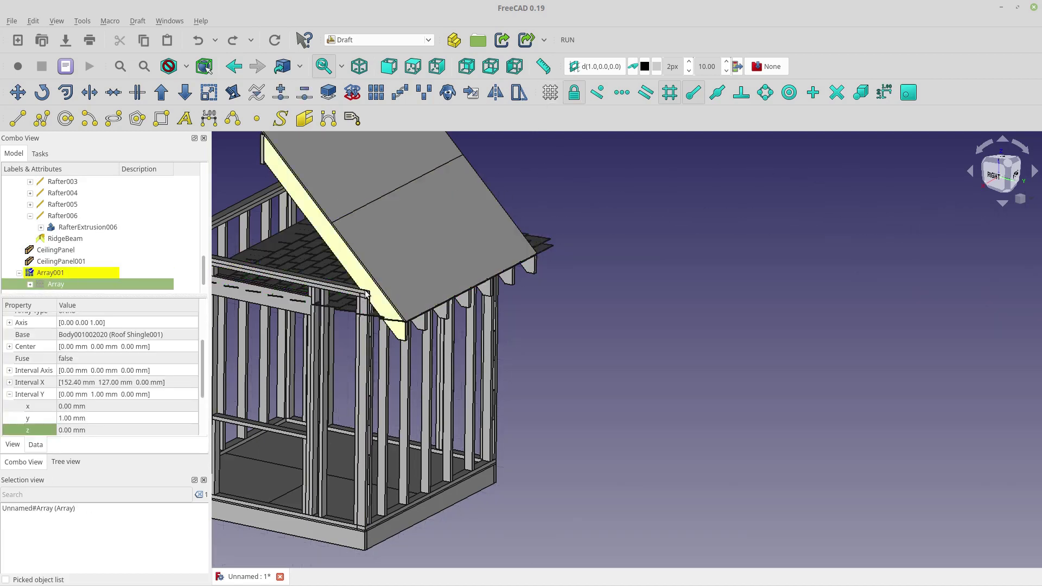
pyautogui.click(325, 539)
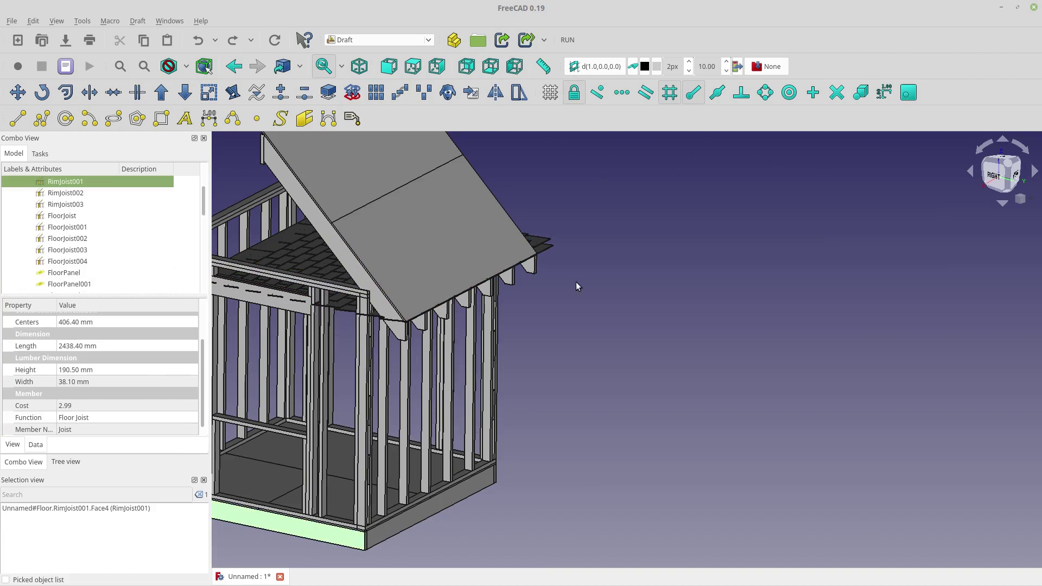
pyautogui.click(550, 92)
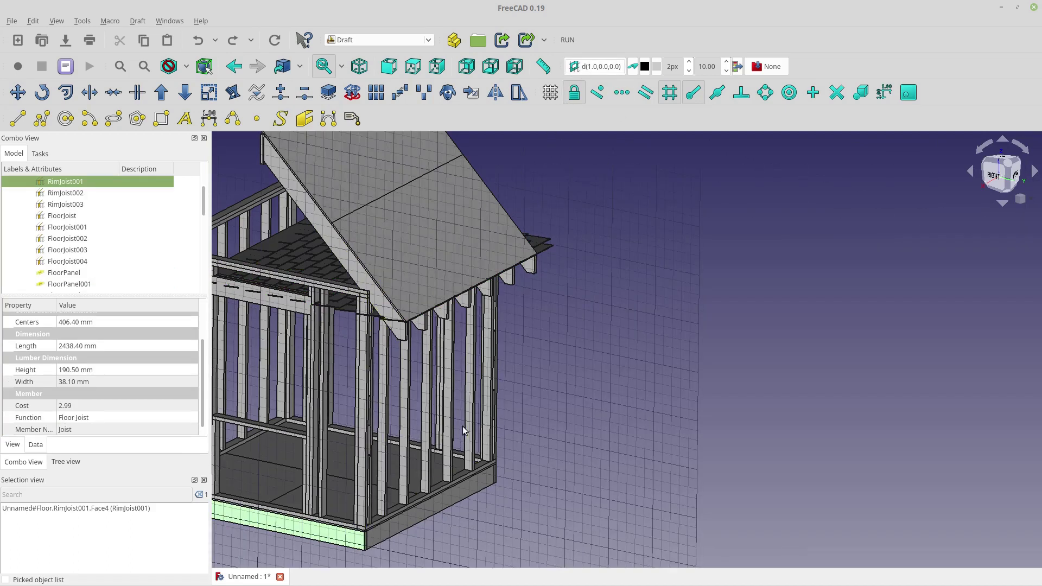
pyautogui.moveTo(466, 430); pyautogui.dragTo(402, 413, button='middle')
pyautogui.scroll(3, 395, 405)
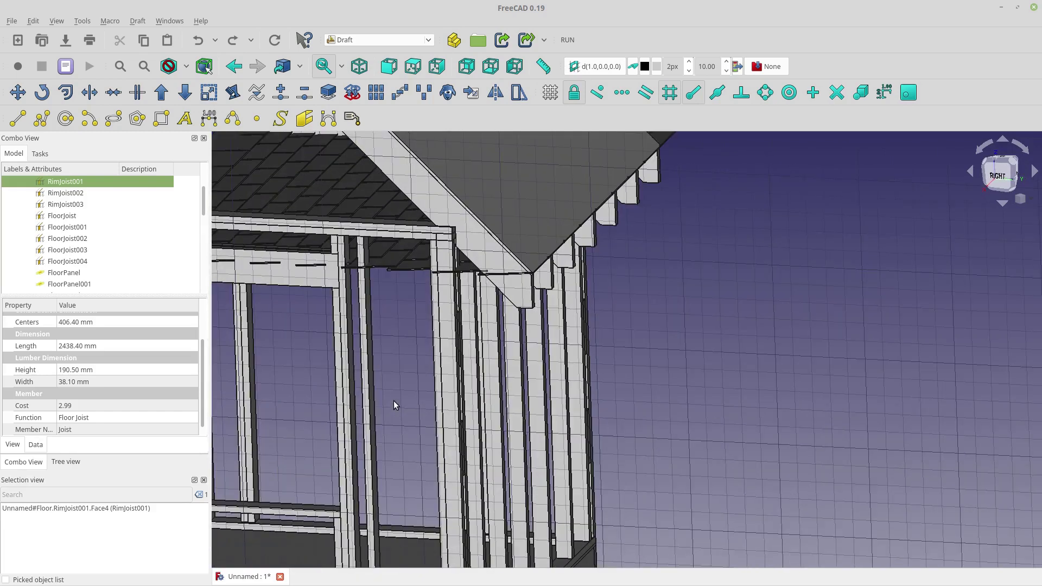
pyautogui.scroll(-3, 395, 405)
pyautogui.scroll(-3, 674, 357)
pyautogui.moveTo(747, 363); pyautogui.dragTo(706, 408, button='middle')
pyautogui.scroll(4, 374, 366)
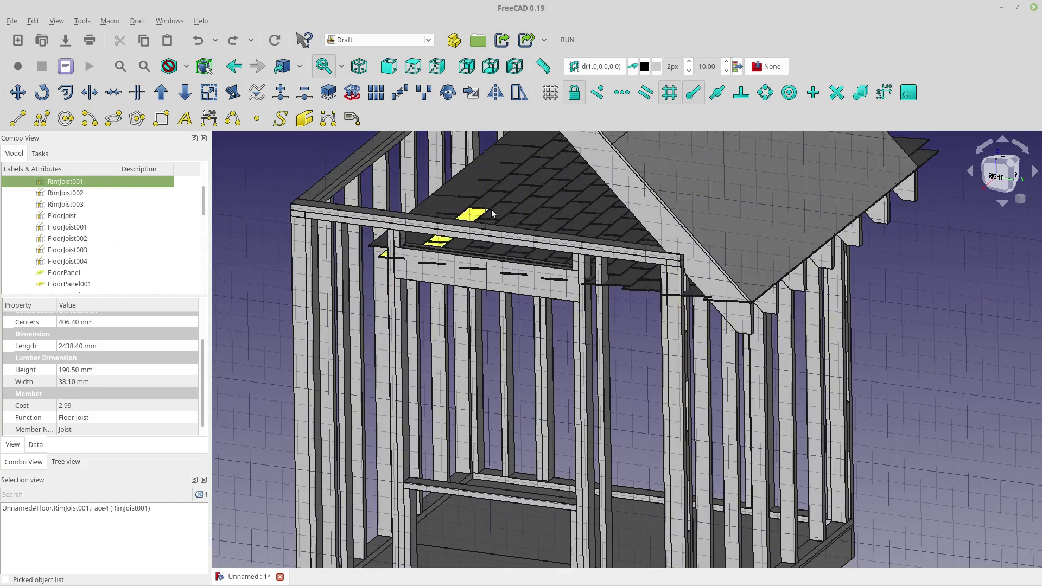
pyautogui.scroll(-2, 128, 216)
pyautogui.scroll(-5, 70, 259)
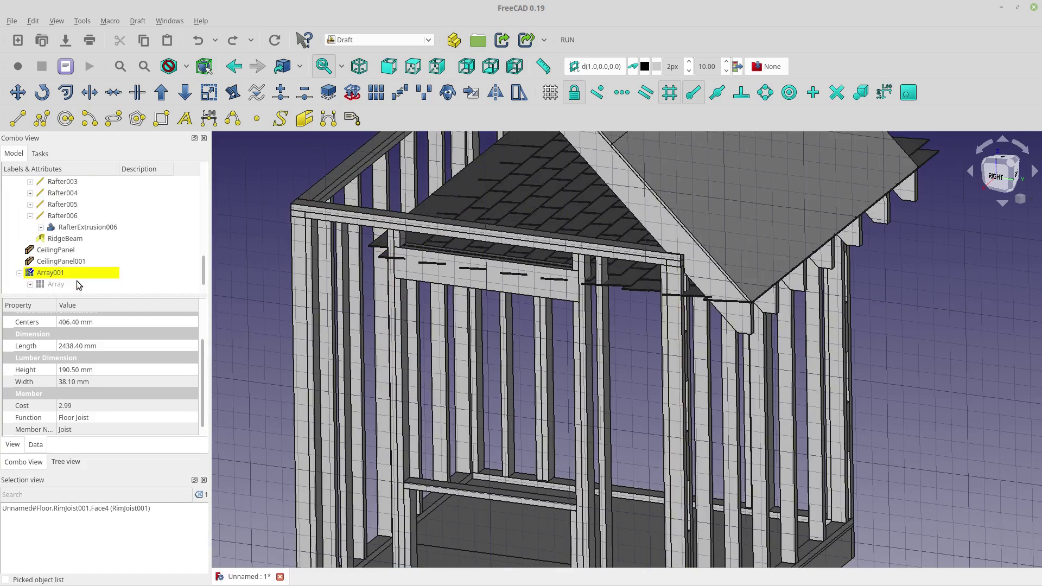
pyautogui.click(72, 274)
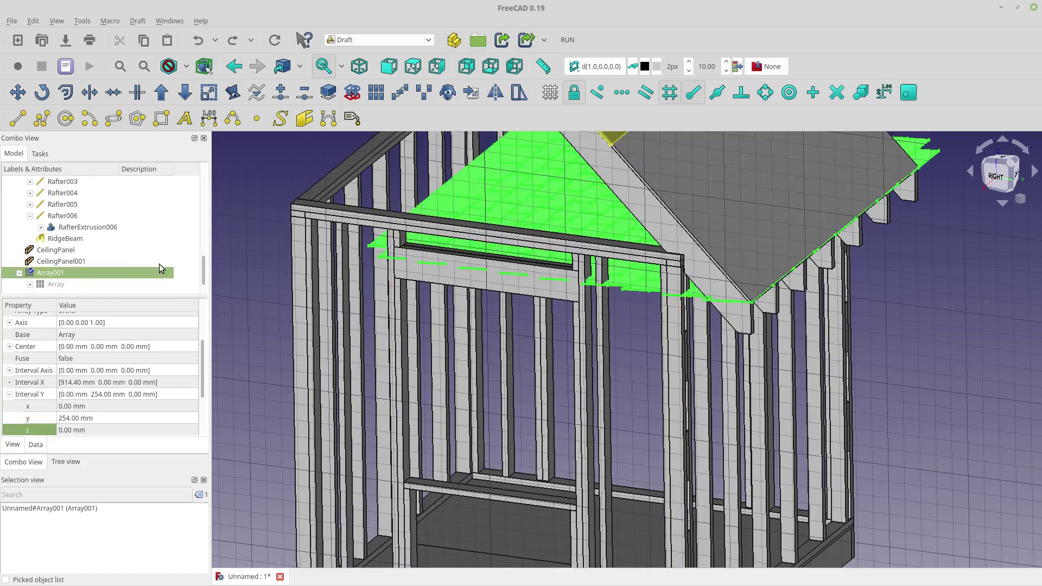
# - Rotate Array001 about the roof eave corner, from the eave direction up onto the roof slope
pyautogui.click(42, 93)
pyautogui.scroll(4, 762, 294)
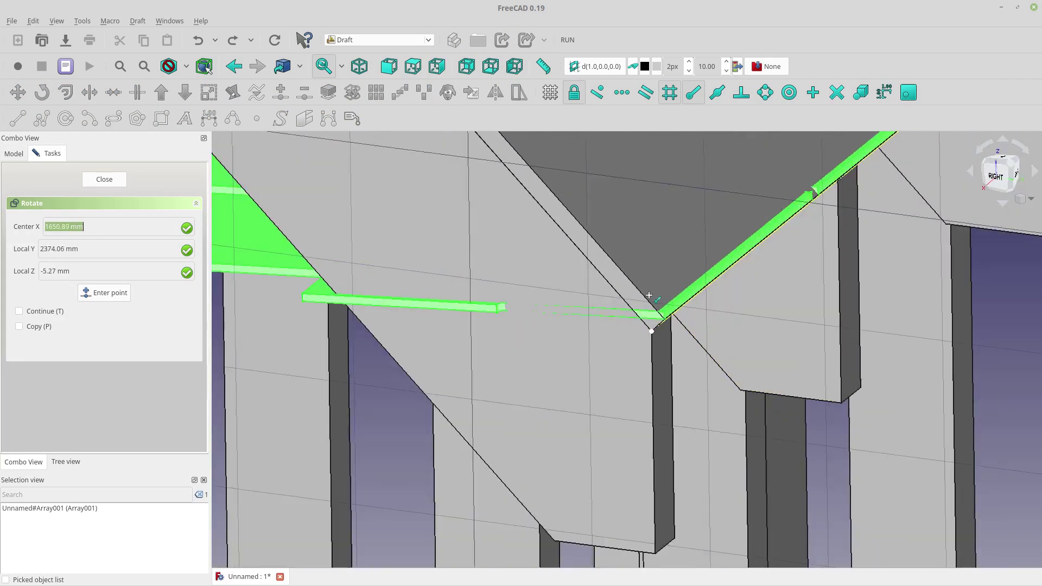
pyautogui.click(645, 296)
pyautogui.scroll(-2, 644, 295)
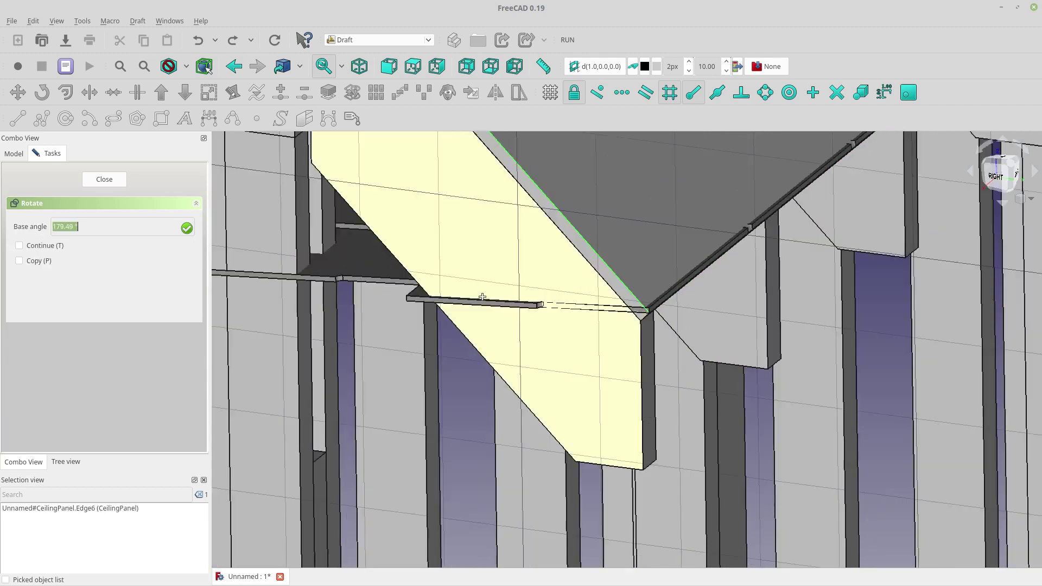
pyautogui.scroll(-5, 284, 283)
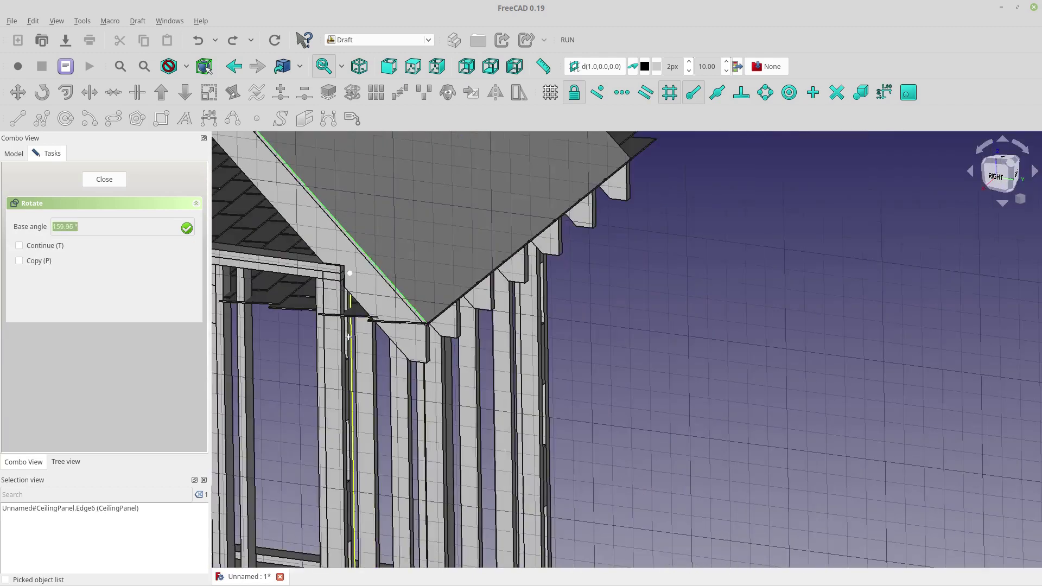
pyautogui.scroll(-3, 510, 349)
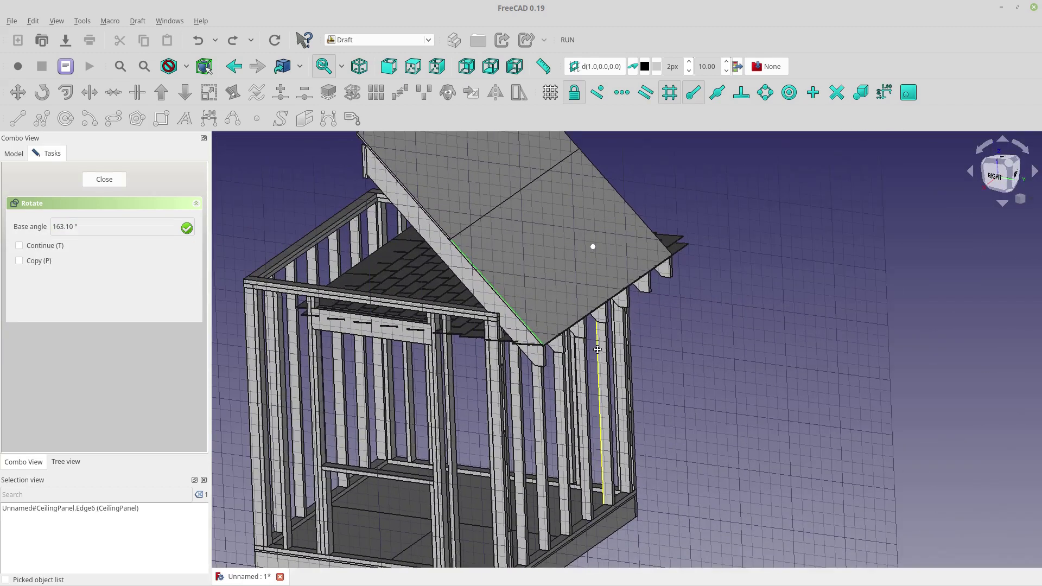
pyautogui.scroll(5, 374, 301)
pyautogui.scroll(2, 328, 322)
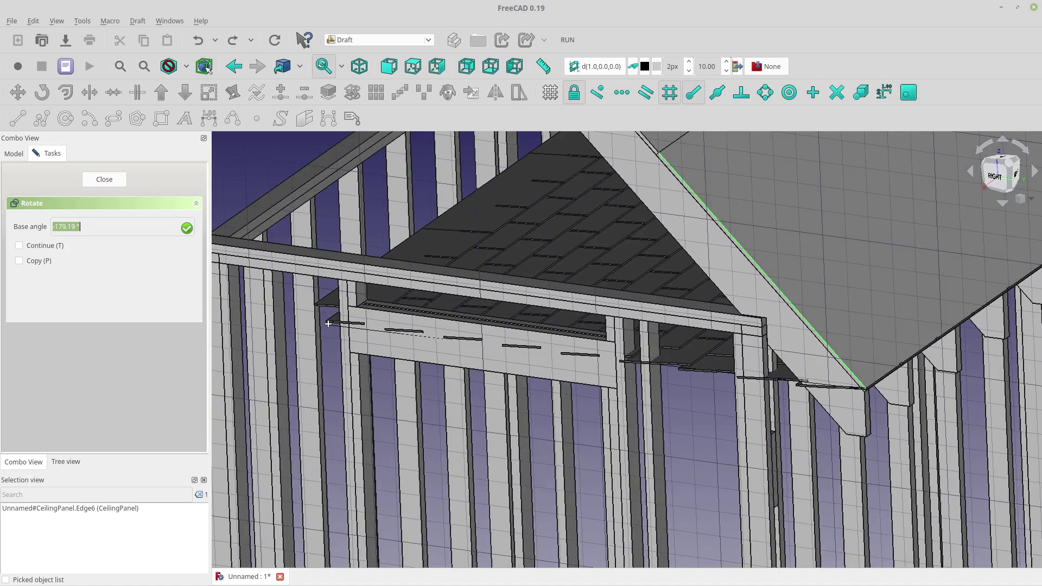
pyautogui.click(328, 322)
pyautogui.scroll(-6, 479, 220)
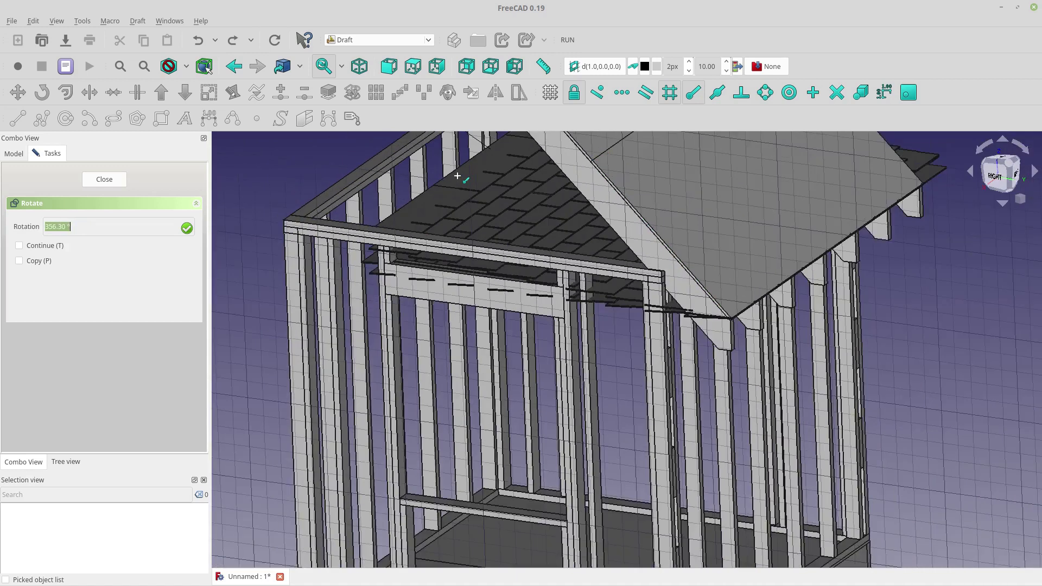
pyautogui.scroll(-5, 481, 228)
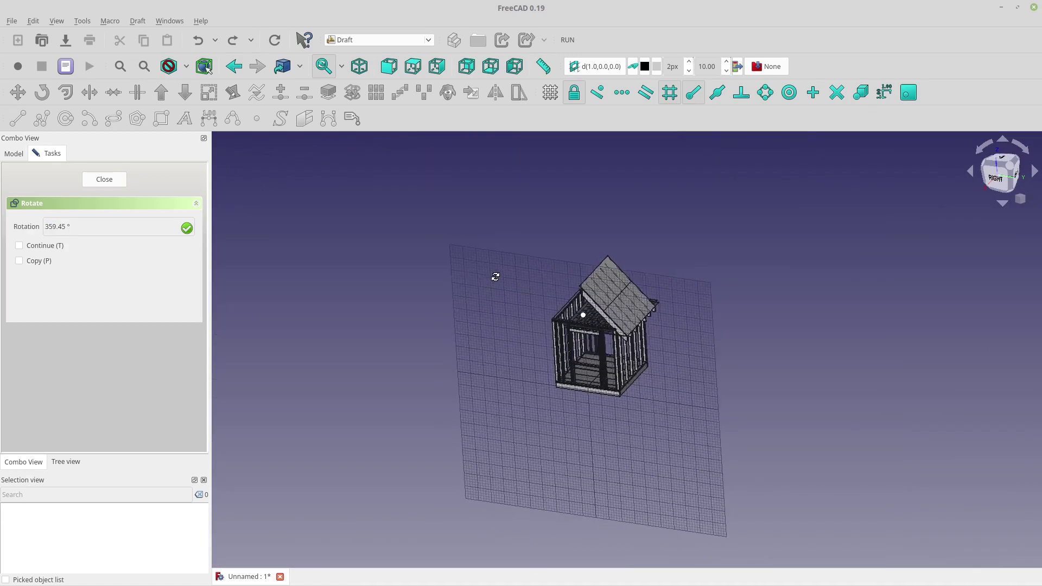
pyautogui.scroll(3, 658, 283)
pyautogui.scroll(4, 657, 283)
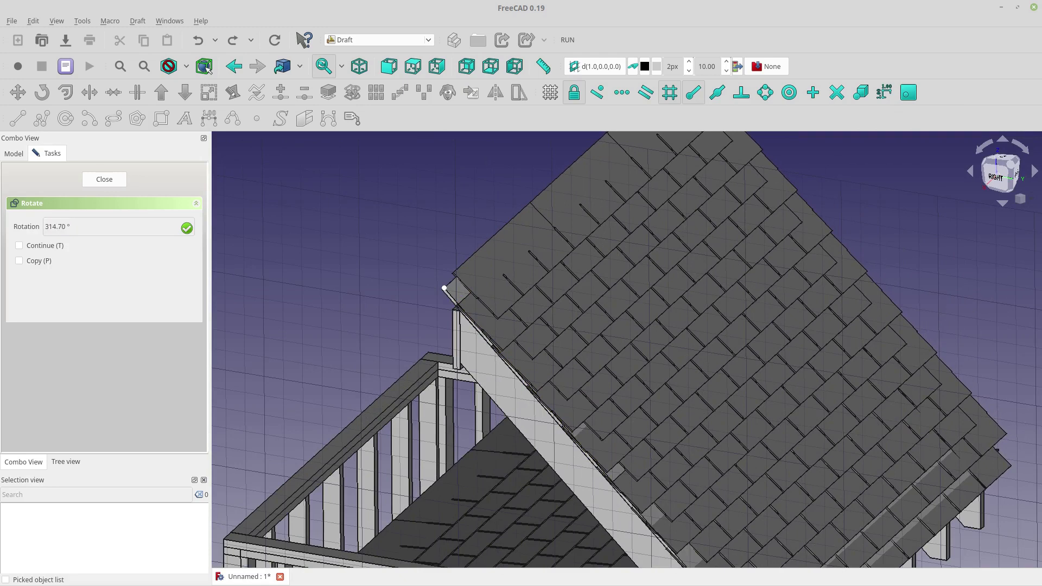
pyautogui.click(444, 289)
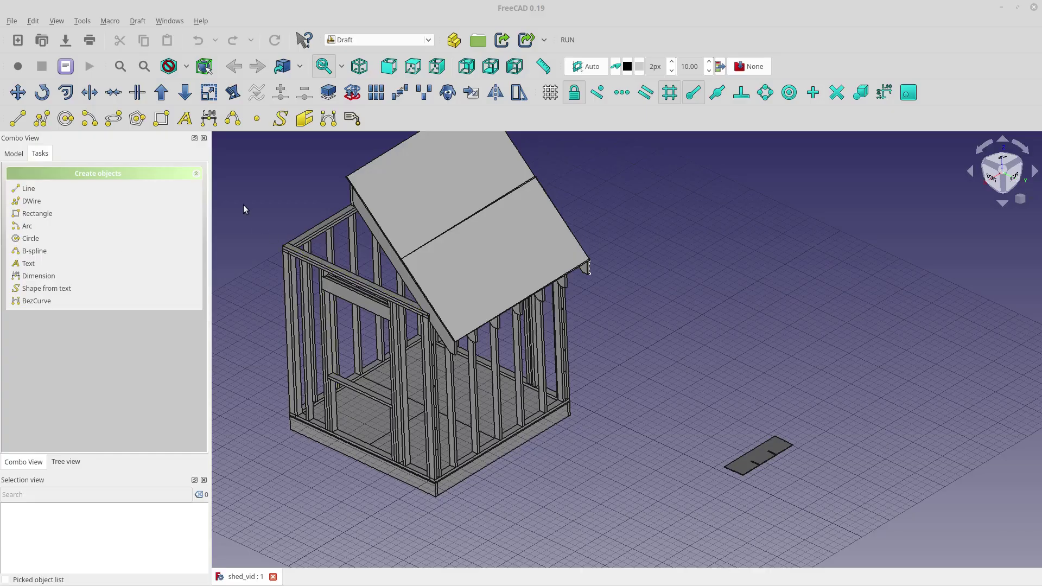
pyautogui.moveTo(243, 204); pyautogui.dragTo(416, 248, button='middle')
pyautogui.scroll(3, 742, 417)
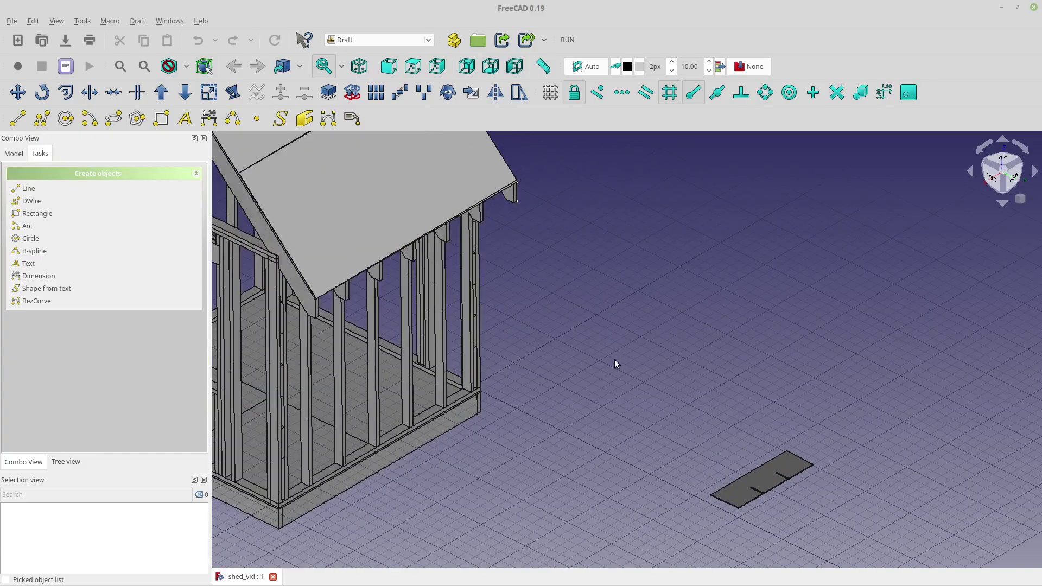
pyautogui.scroll(-3, 619, 355)
pyautogui.scroll(-2, 629, 354)
pyautogui.moveTo(673, 368); pyautogui.dragTo(651, 356, button='middle')
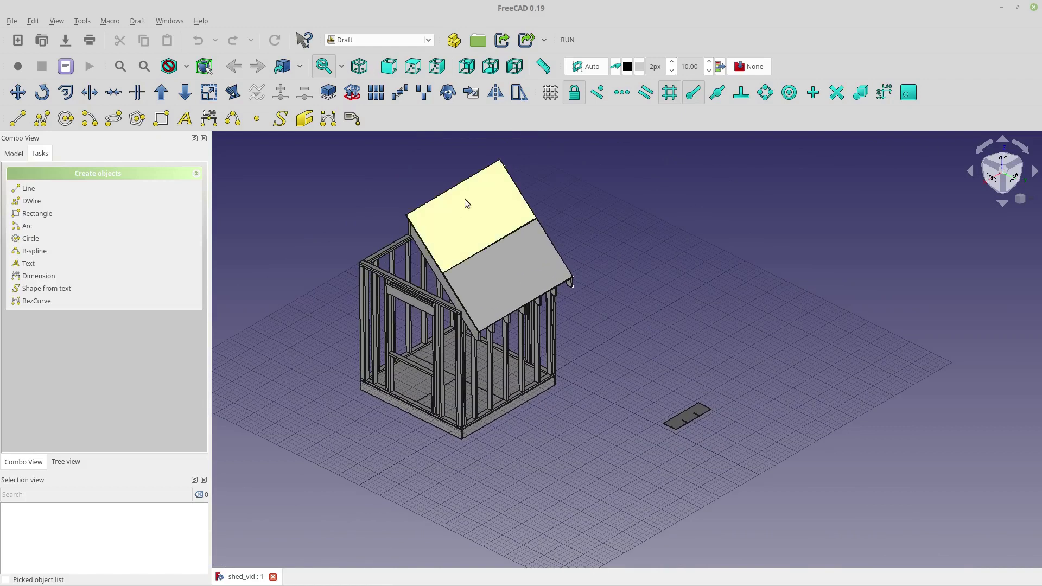
pyautogui.scroll(5, 508, 235)
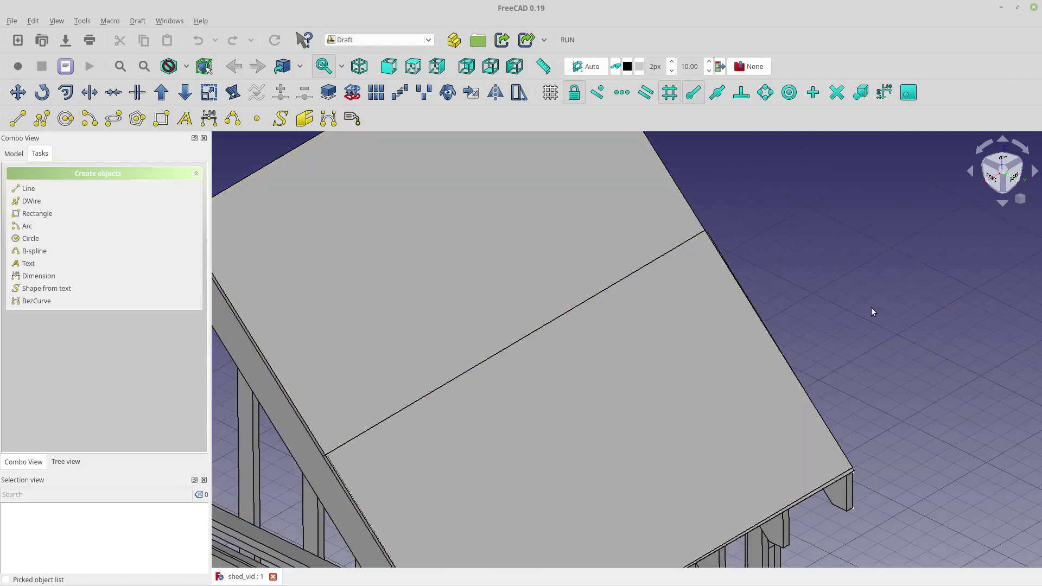
pyautogui.scroll(-5, 875, 314)
pyautogui.moveTo(919, 344); pyautogui.dragTo(879, 349, button='middle')
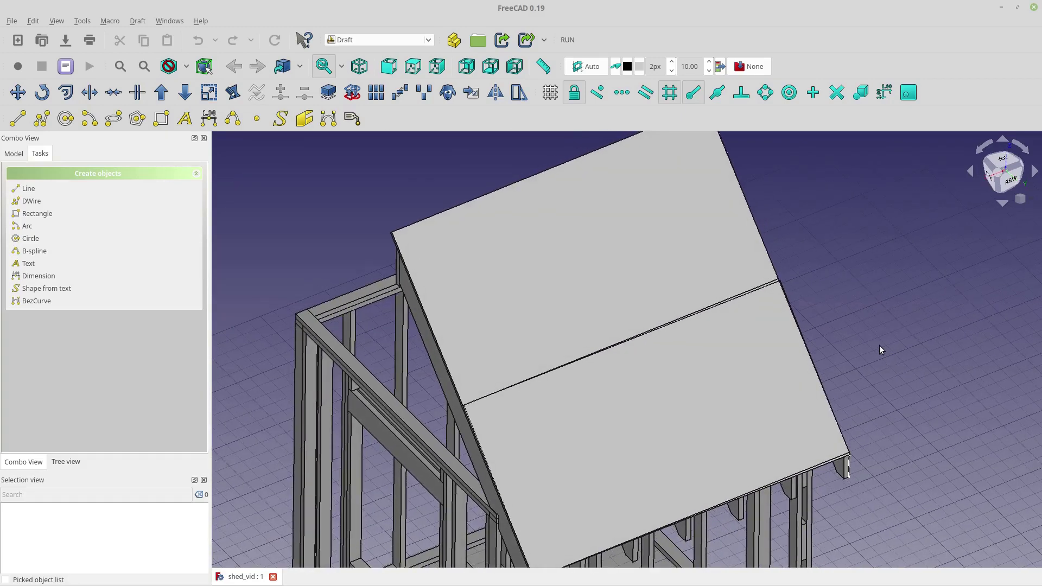
pyautogui.scroll(5, 713, 245)
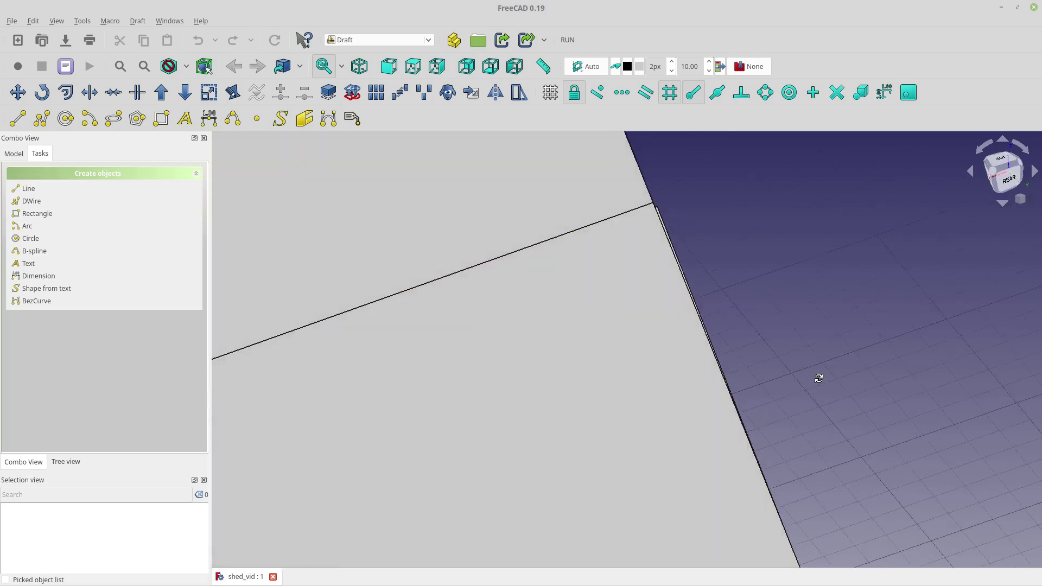
pyautogui.moveTo(816, 377)
pyautogui.mouseDown(button='middle')
pyautogui.moveTo(664, 379)
pyautogui.moveTo(687, 419)
pyautogui.moveTo(954, 355)
pyautogui.moveTo(819, 323)
pyautogui.moveTo(896, 296)
pyautogui.moveTo(879, 321)
pyautogui.moveTo(923, 455)
pyautogui.moveTo(871, 489)
pyautogui.moveTo(809, 384)
pyautogui.mouseUp(button='middle')
pyautogui.scroll(-3, 809, 384)
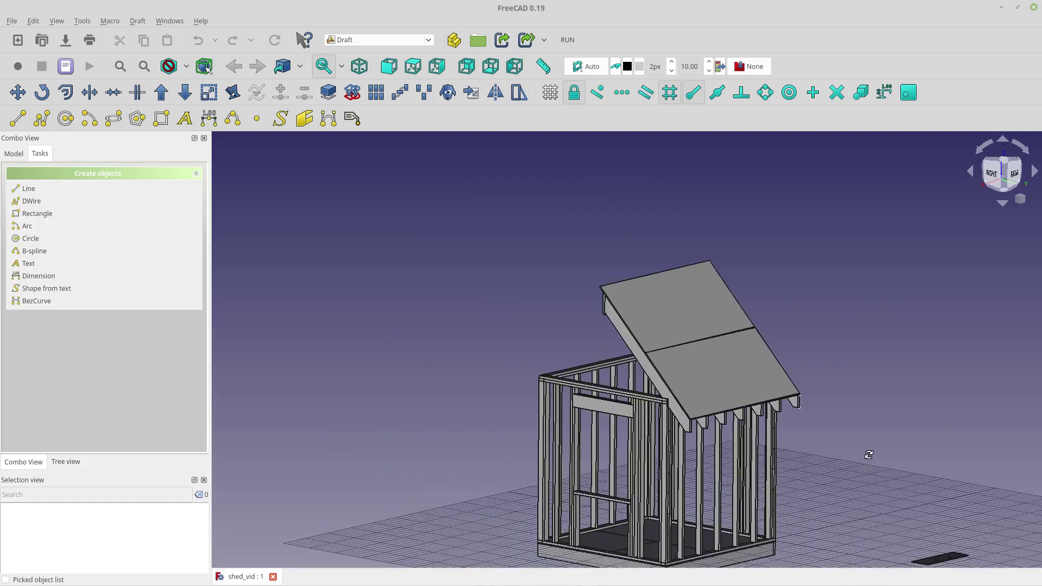
pyautogui.moveTo(869, 455); pyautogui.dragTo(805, 404, button='middle')
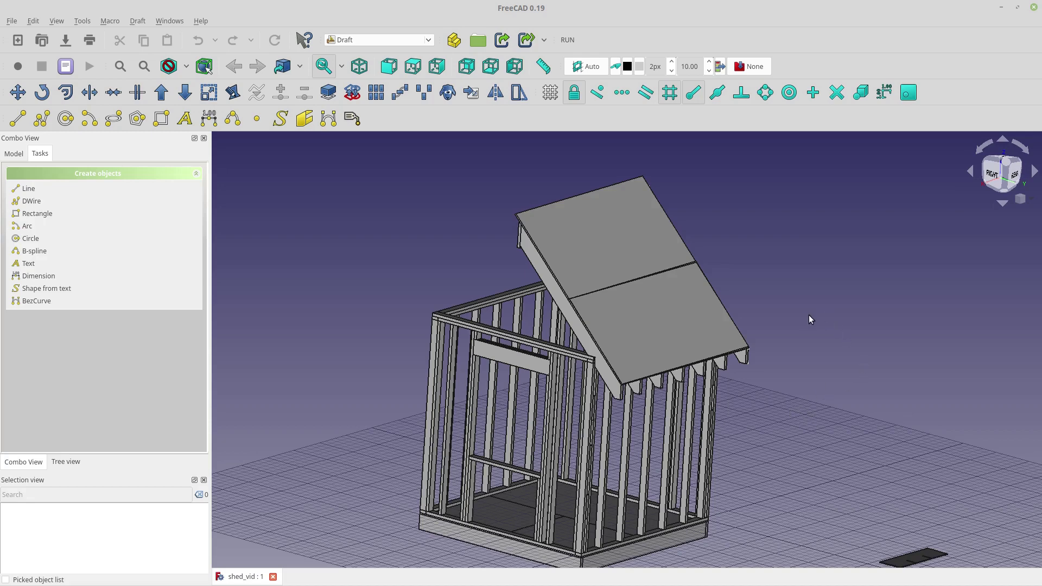
pyautogui.moveTo(809, 316); pyautogui.dragTo(753, 306, button='middle')
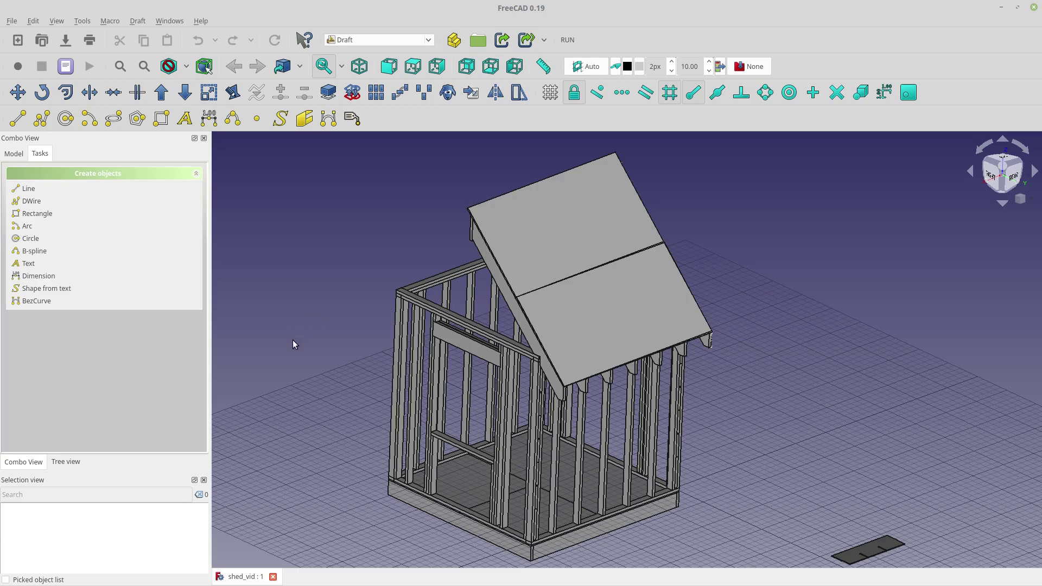
pyautogui.moveTo(289, 411); pyautogui.dragTo(334, 451, button='middle')
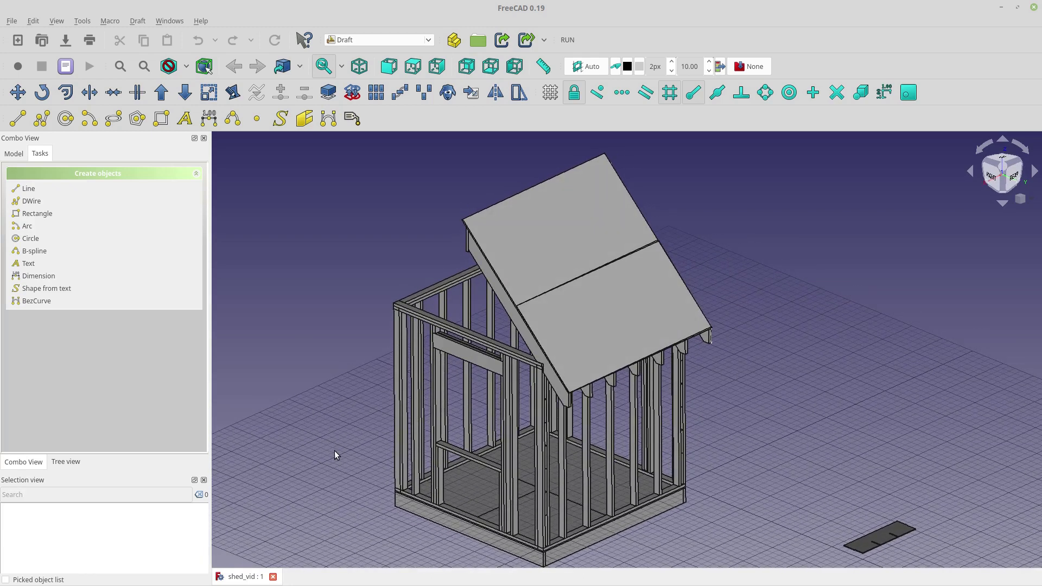